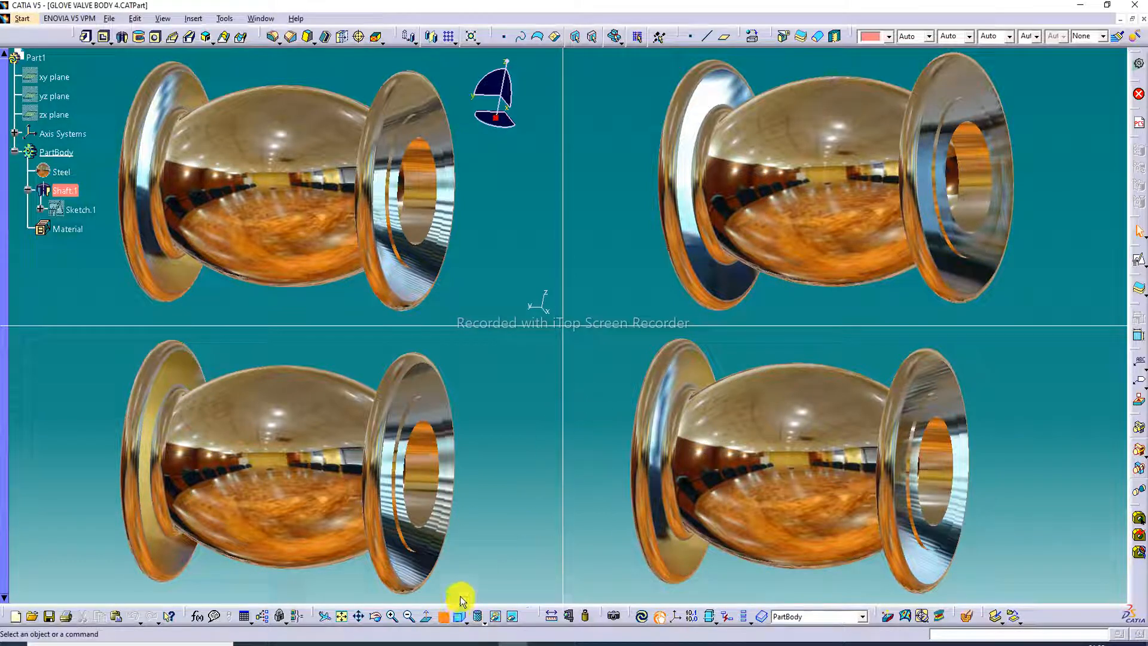
# Step: Show the finished valve body in a single view and examine its curved body and both flanged ends
pyautogui.click(443, 616)
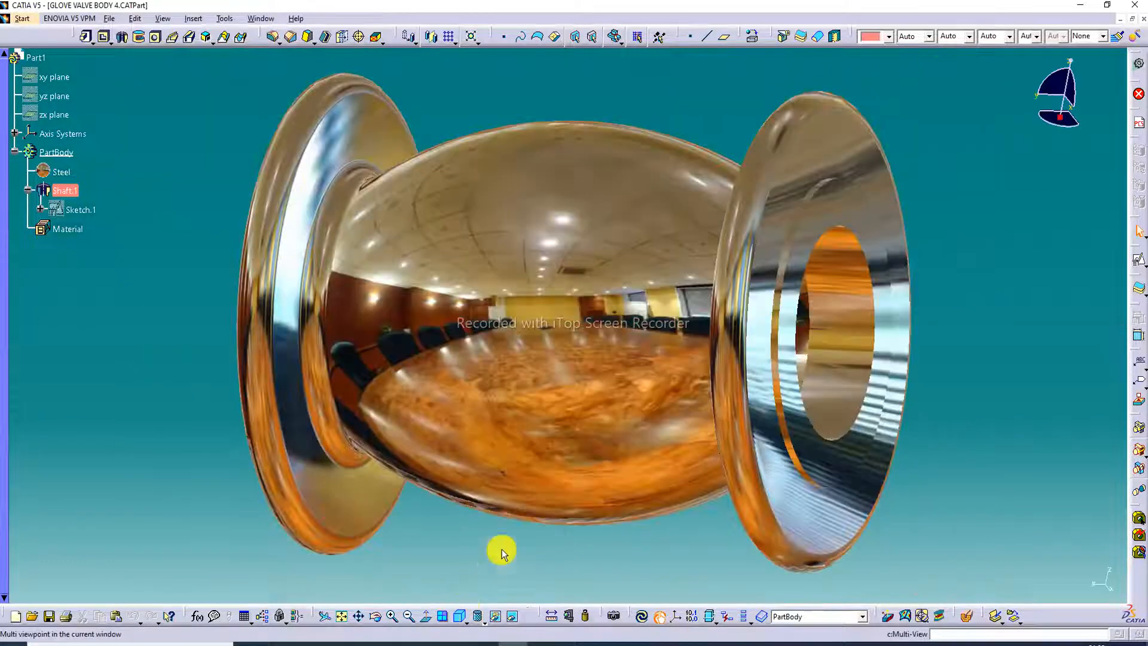
pyautogui.moveTo(584, 325); pyautogui.dragTo(544, 290, button='middle')
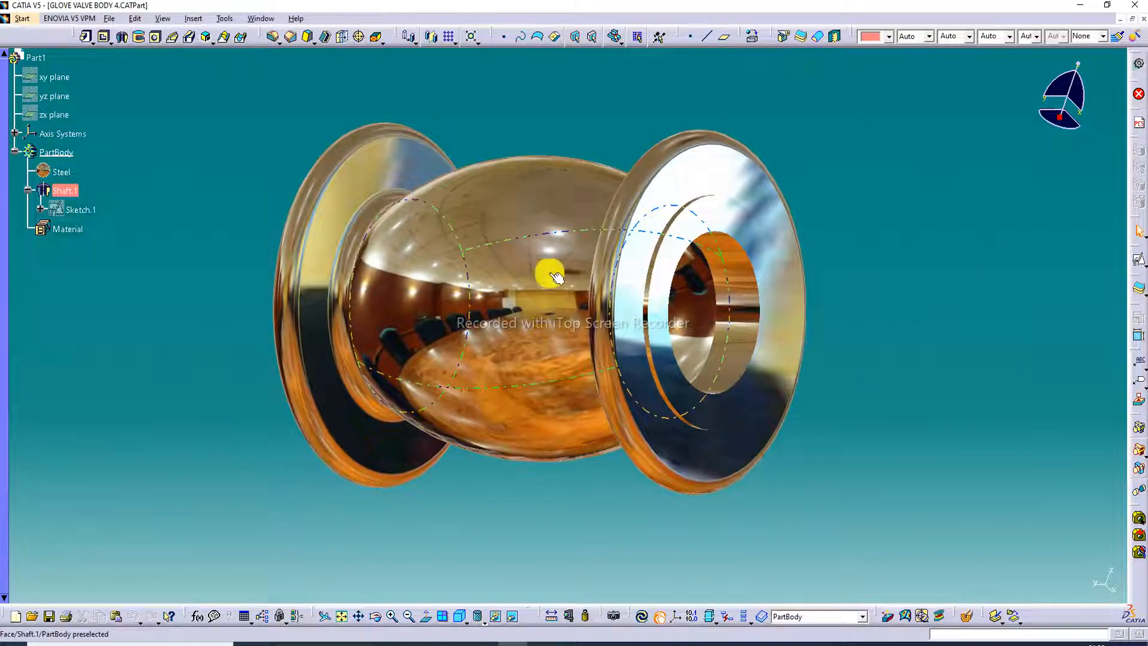
pyautogui.moveTo(553, 224); pyautogui.dragTo(785, 211, button='middle')
pyautogui.moveTo(837, 302); pyautogui.dragTo(721, 189, button='middle')
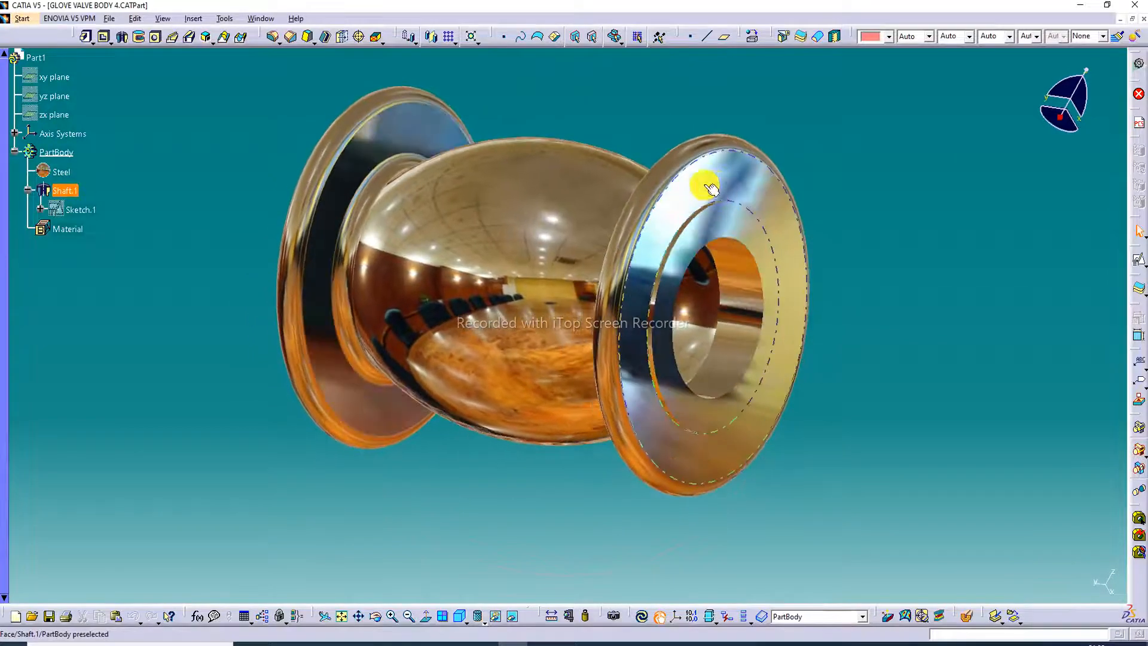
pyautogui.moveTo(637, 174); pyautogui.dragTo(533, 226, button='middle')
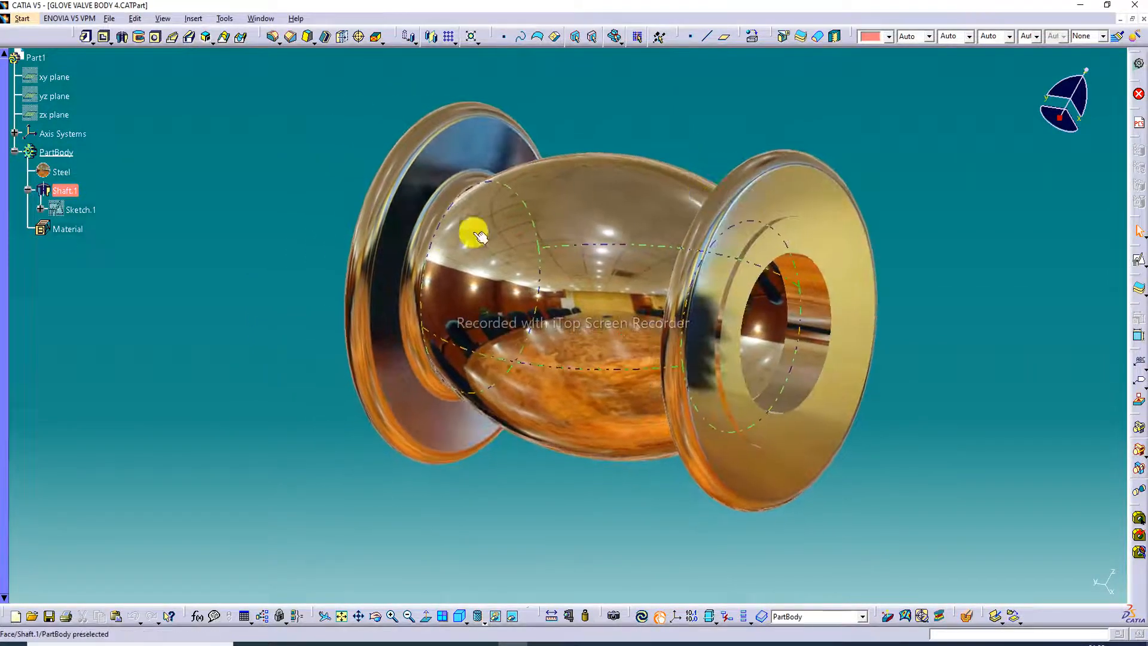
pyautogui.moveTo(445, 237); pyautogui.dragTo(521, 335, button='middle')
pyautogui.moveTo(390, 364); pyautogui.dragTo(514, 276, button='middle')
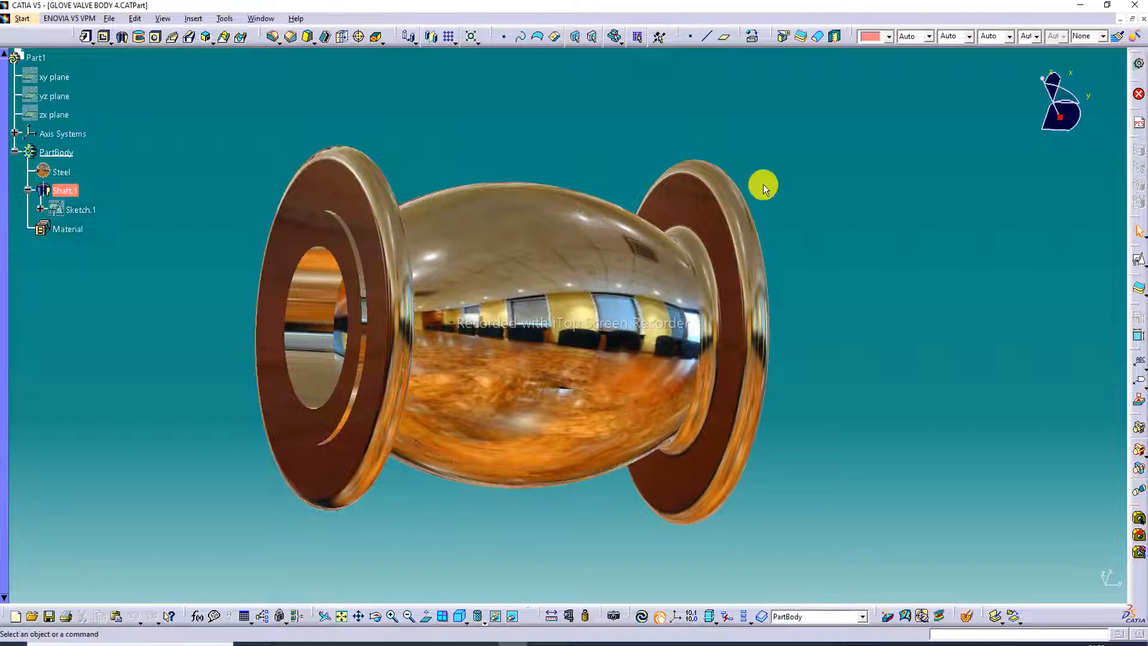
# Step: Close the finished valve body and create a new part named Part1 with hybrid design enabled
pyautogui.click(1143, 23)
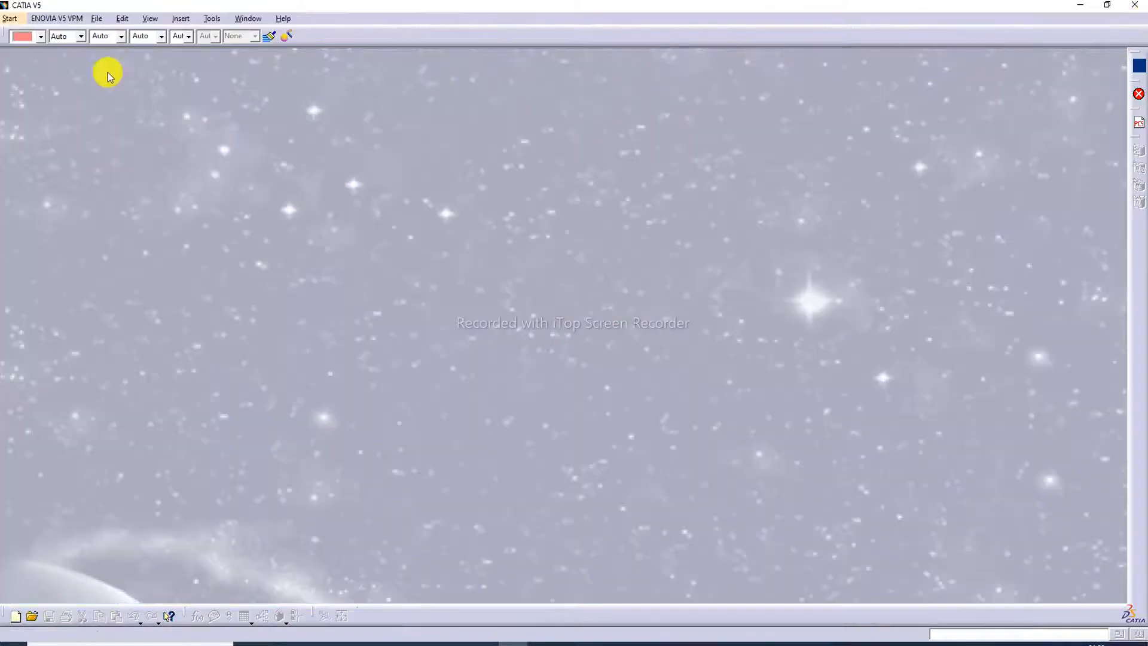
pyautogui.click(11, 18)
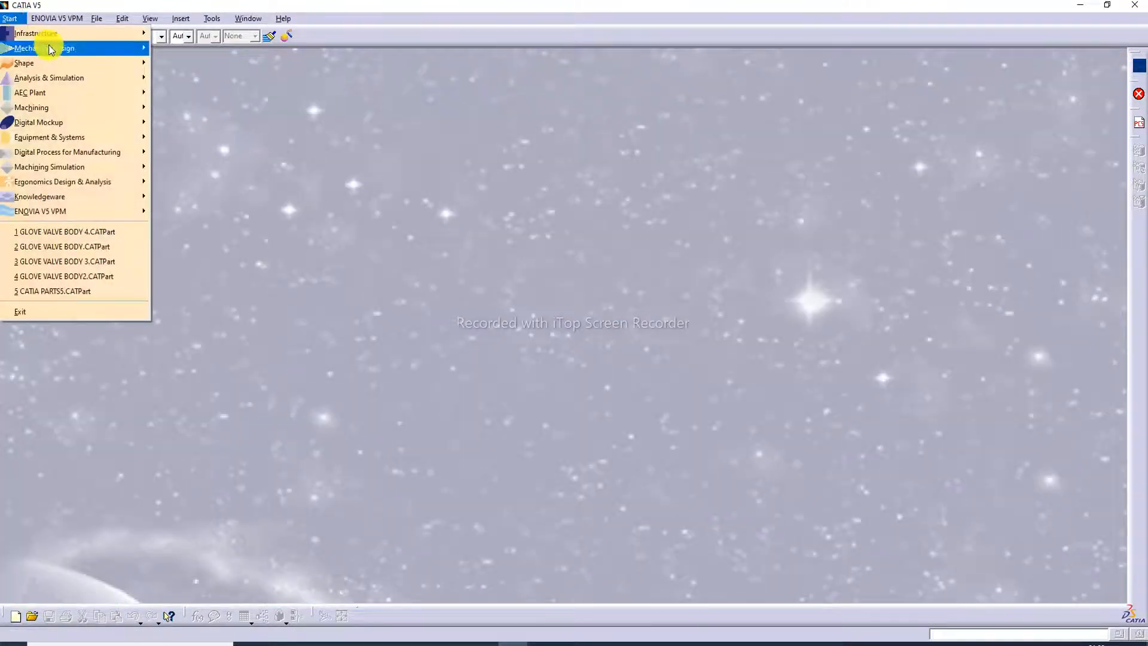
pyautogui.moveTo(54, 48)
pyautogui.click(202, 48)
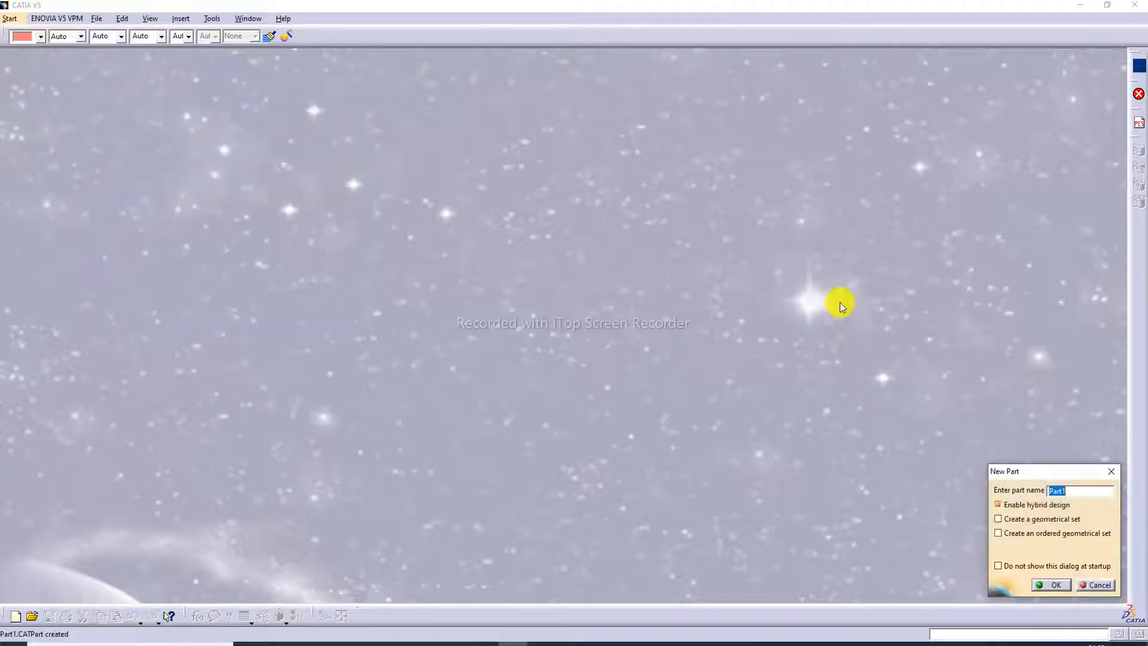
pyautogui.click(1054, 587)
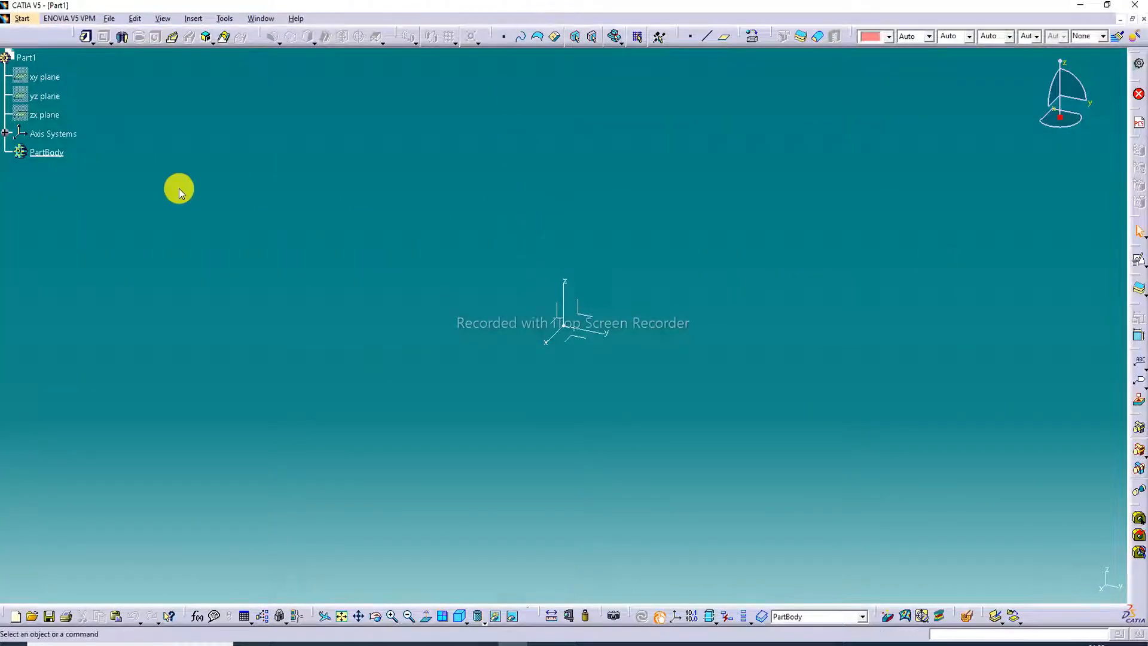
# Step: Start a positioned sketch on the YZ plane with implicit origin and orientation
pyautogui.click(605, 309)
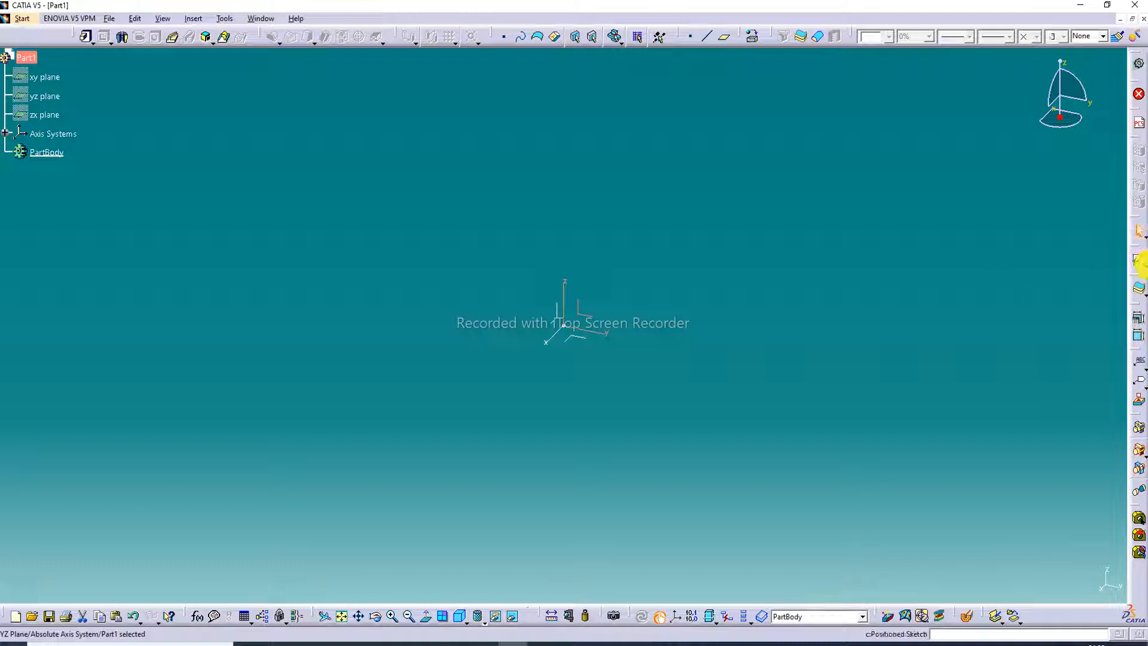
pyautogui.click(1140, 262)
pyautogui.click(1138, 279)
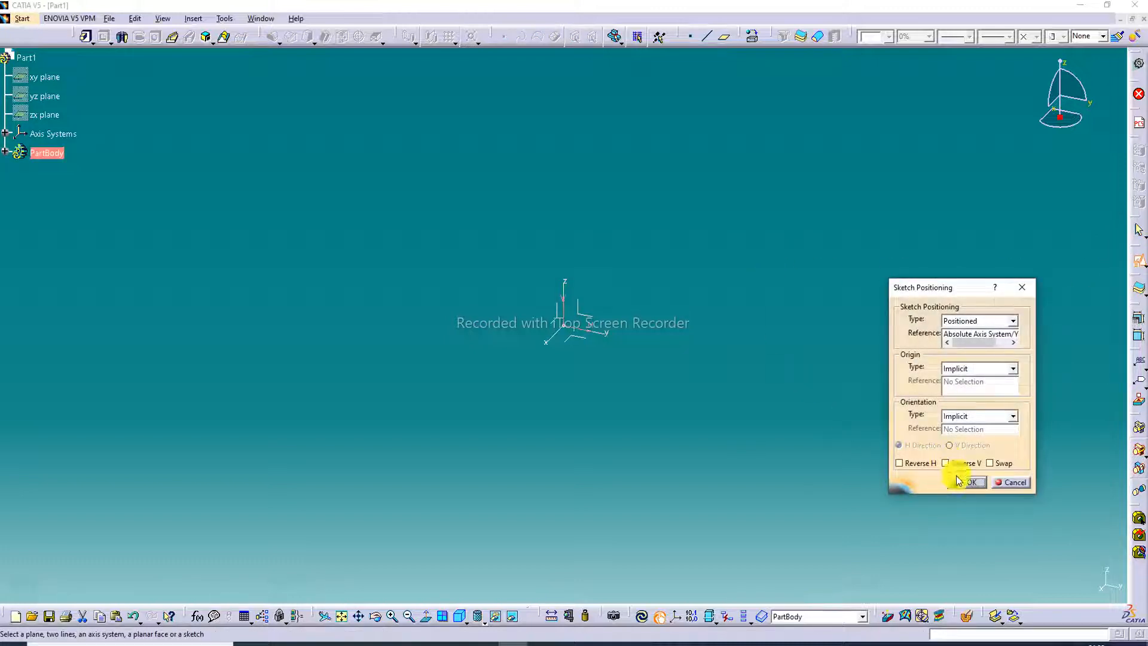
pyautogui.click(964, 482)
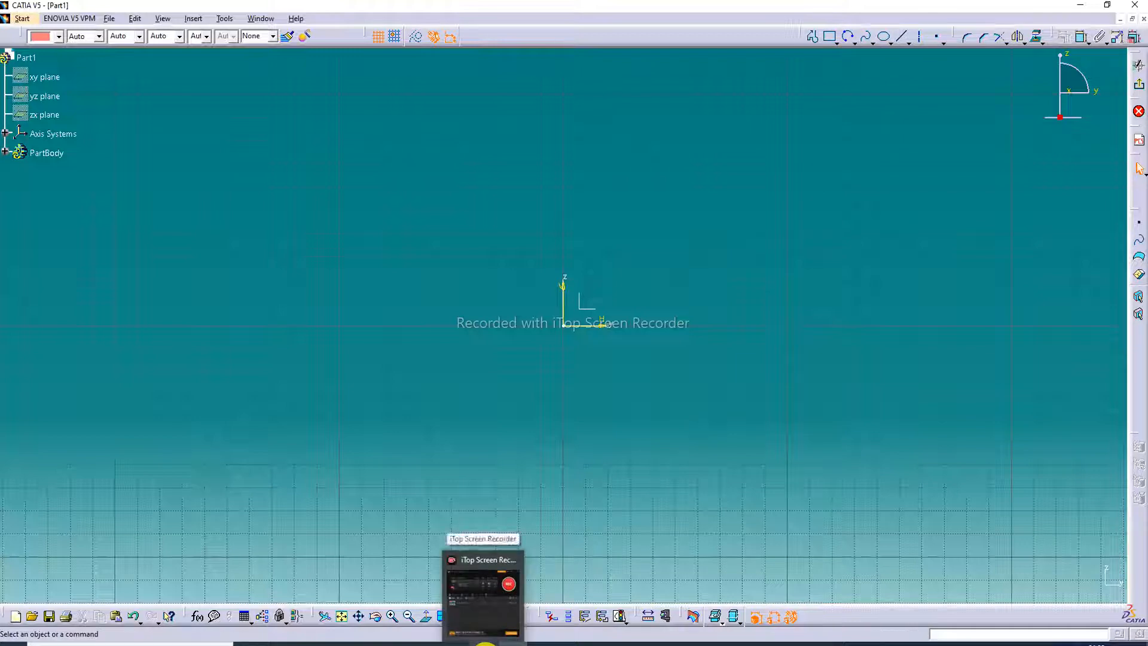
pyautogui.click(1120, 628)
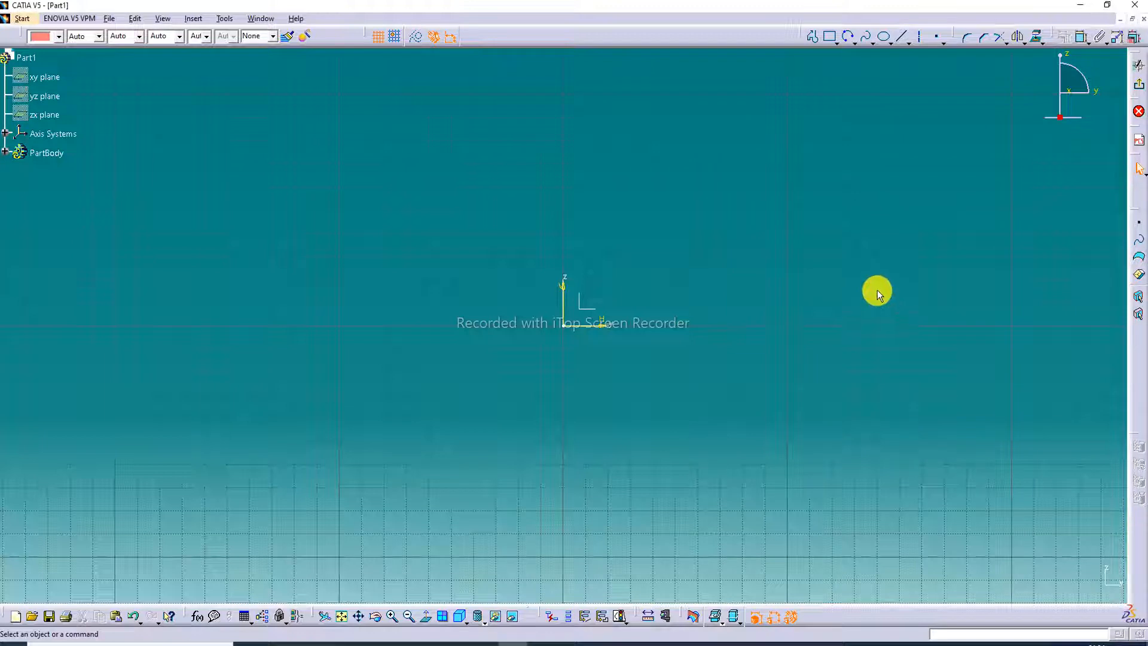
# Step: Sketch an arc of about 170 mm radius arching over the origin, centred on the vertical axis below it
pyautogui.click(855, 42)
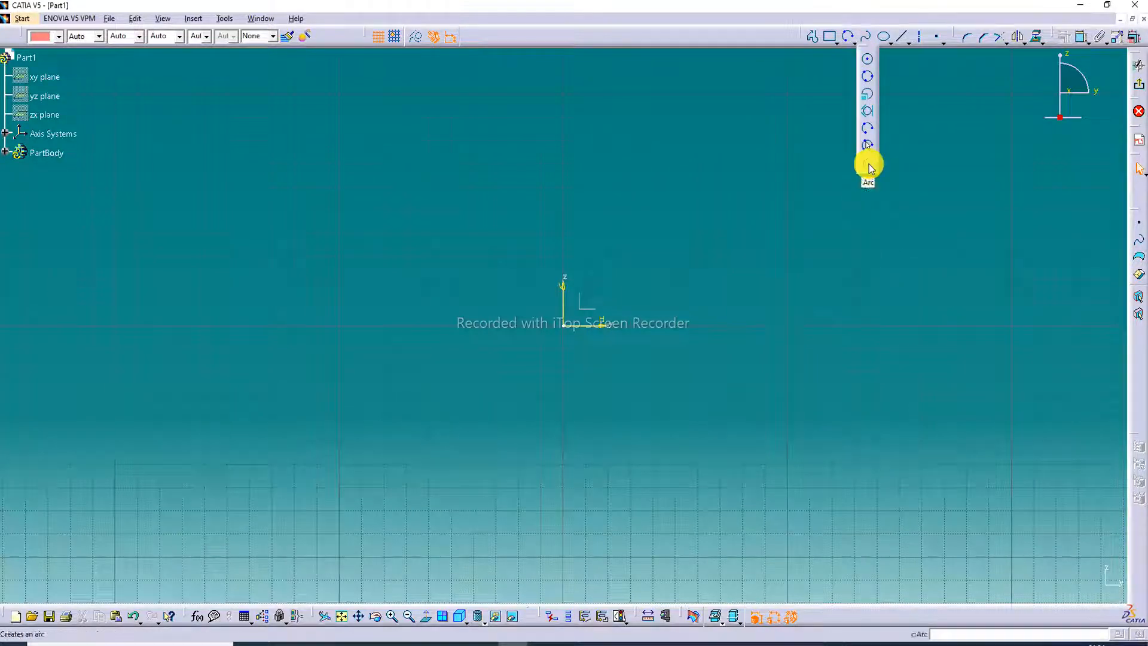
pyautogui.click(869, 165)
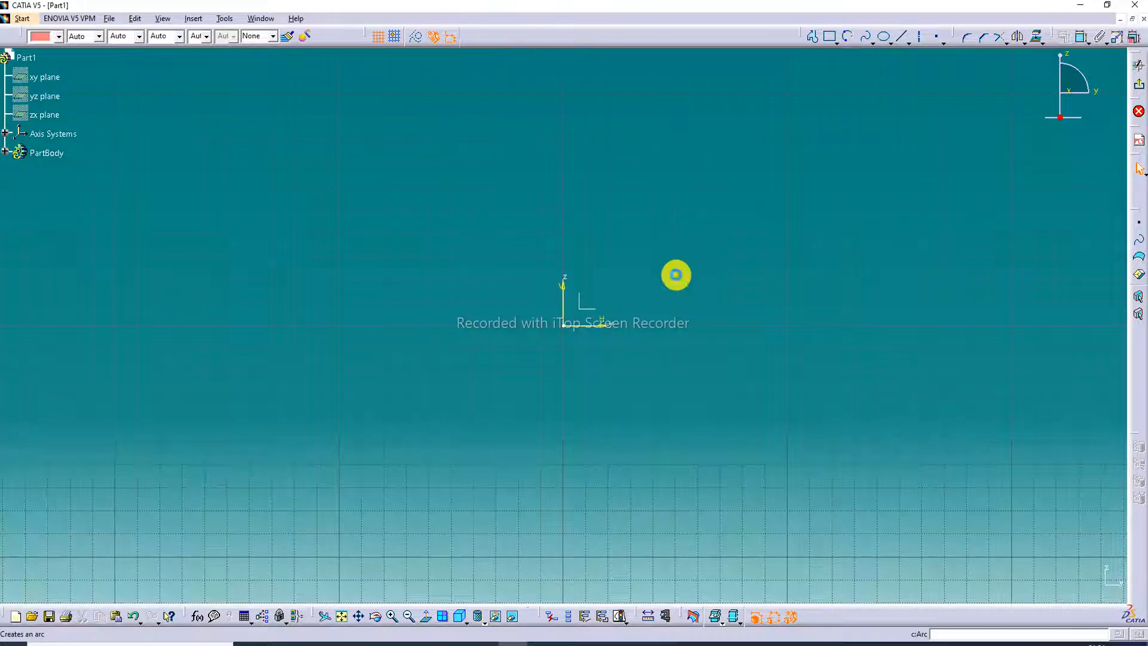
pyautogui.click(562, 490)
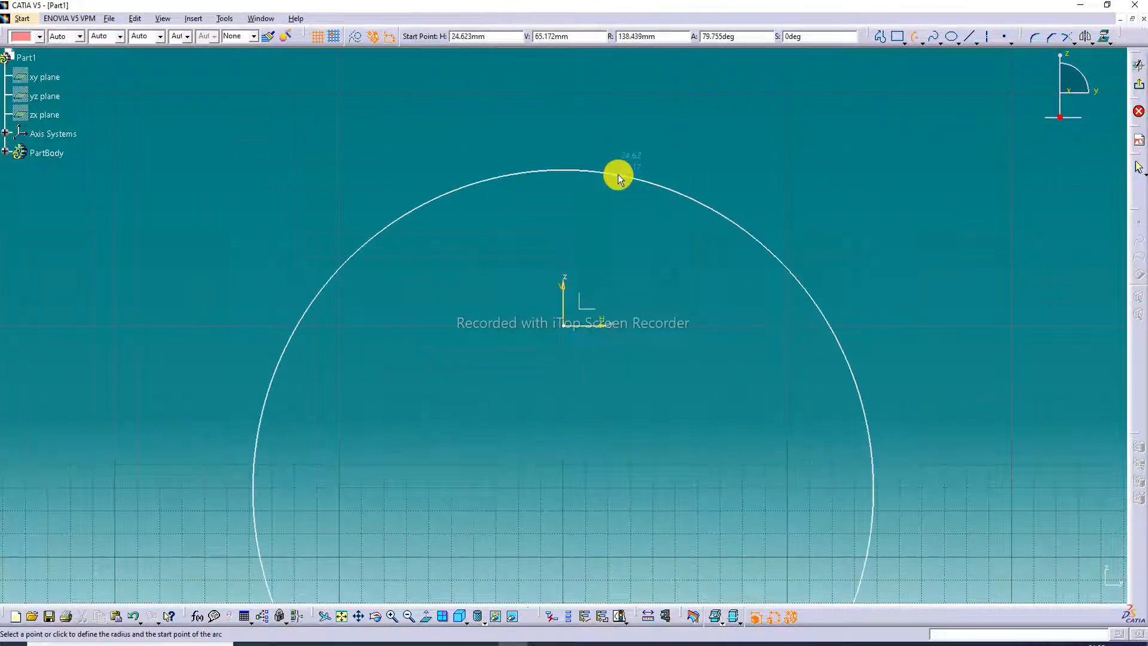
pyautogui.click(339, 173)
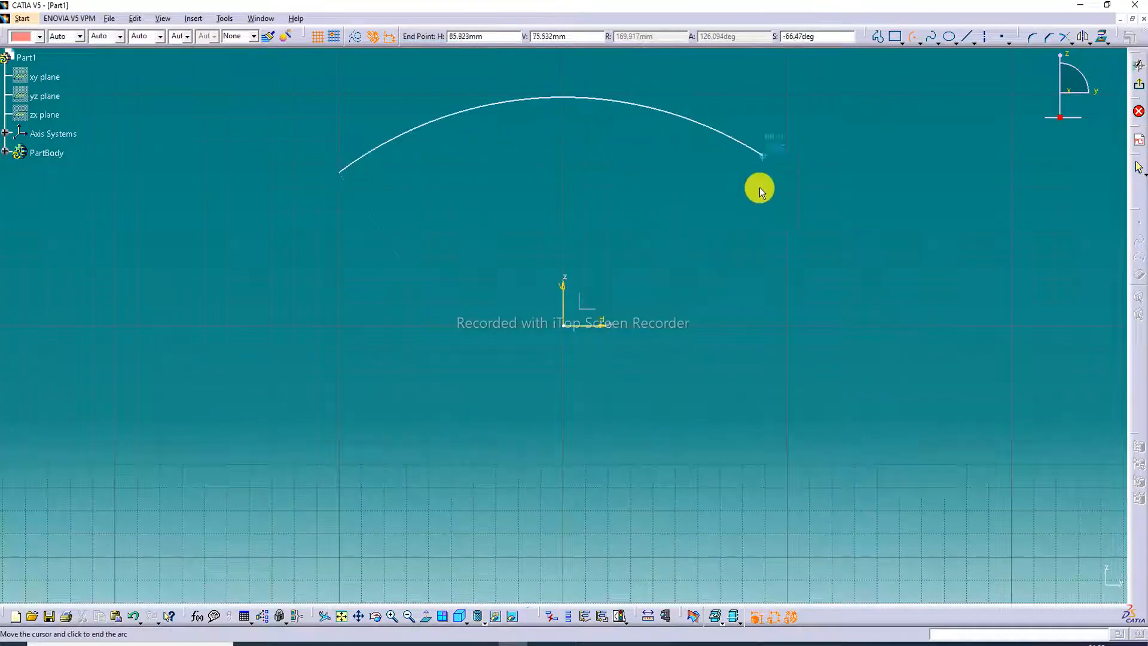
pyautogui.click(807, 187)
pyautogui.moveTo(867, 153); pyautogui.dragTo(872, 192, button='middle')
pyautogui.click(881, 176)
# Step: Dimension the arc's crest height above the horizontal axis and set it to 130 mm
pyautogui.click(1065, 37)
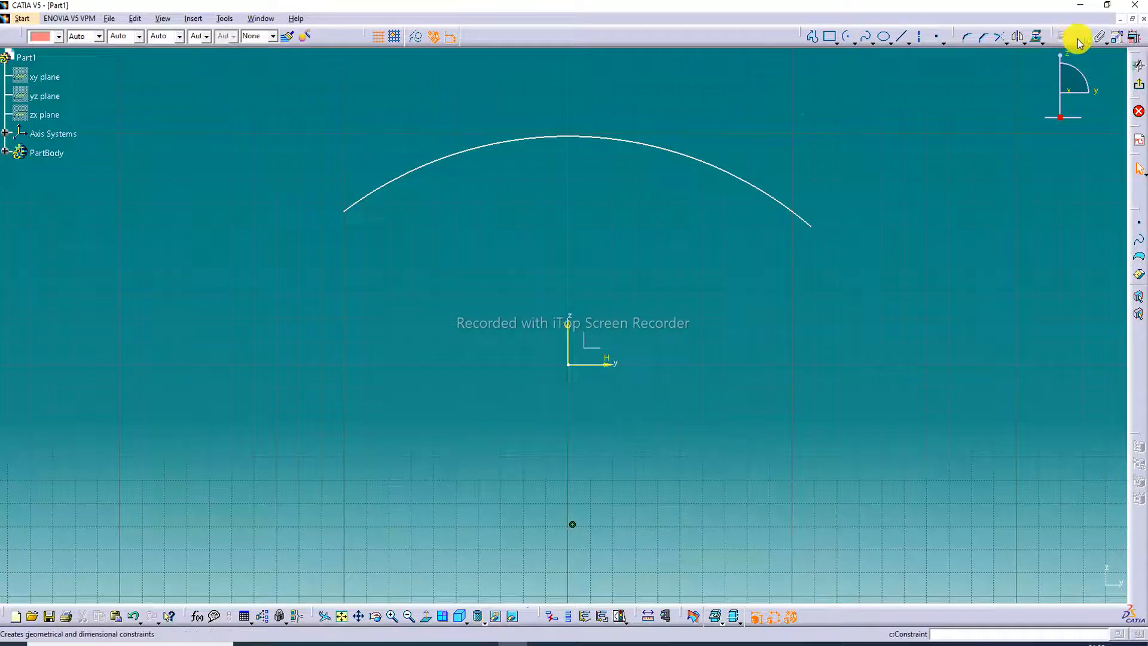
pyautogui.click(677, 156)
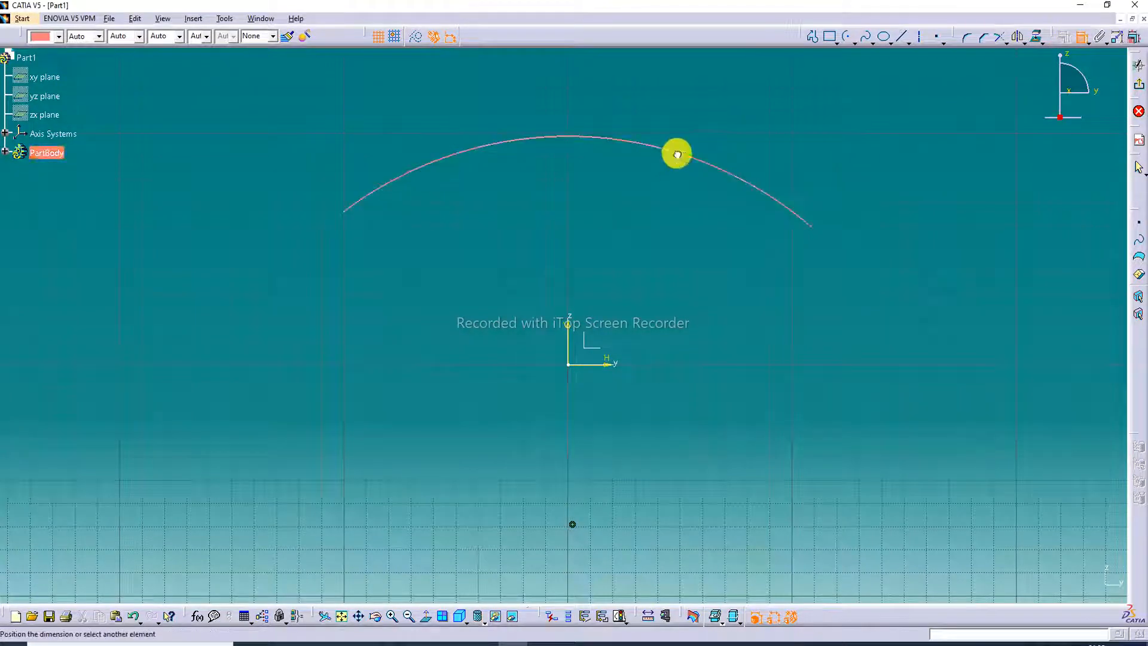
pyautogui.click(588, 368)
pyautogui.click(863, 241)
pyautogui.doubleClick(863, 242)
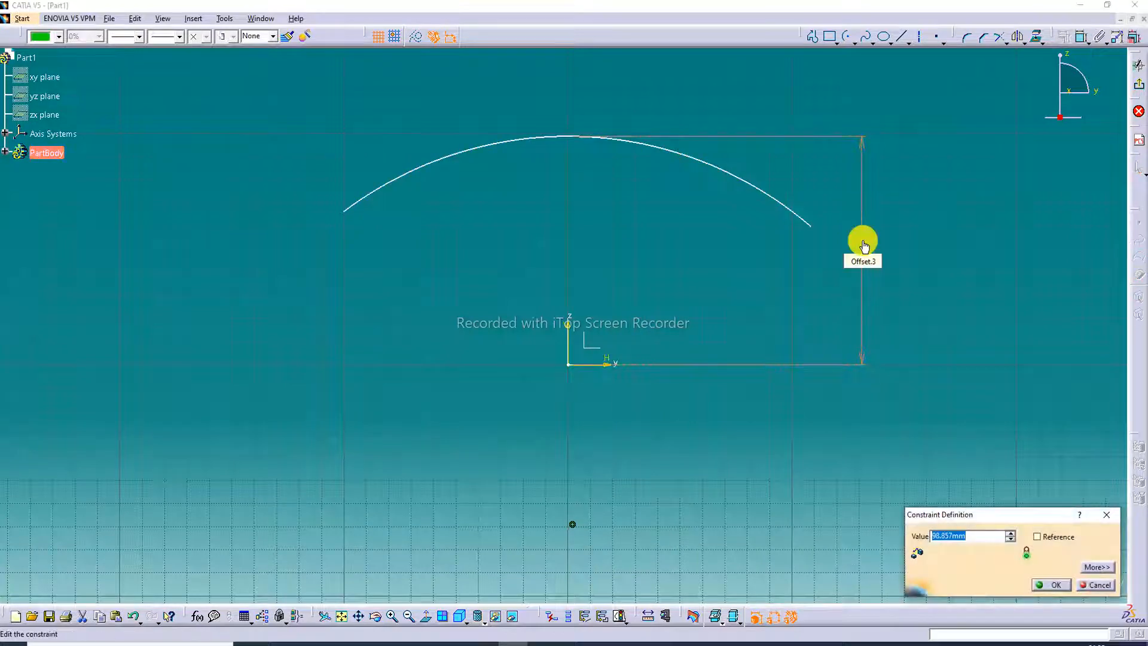
pyautogui.write('130')
pyautogui.press('Return')
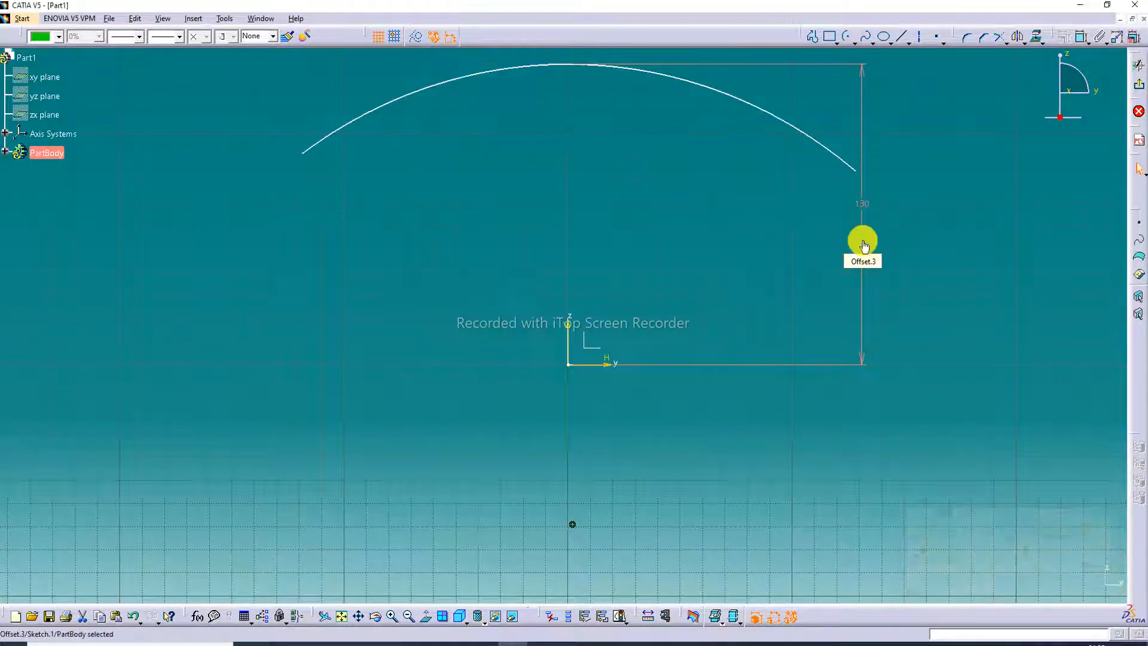
# Step: Add a radius dimension to the arc and set it to 260 mm
pyautogui.moveTo(798, 198); pyautogui.dragTo(783, 304, button='middle')
pyautogui.click(1080, 37)
pyautogui.click(748, 168)
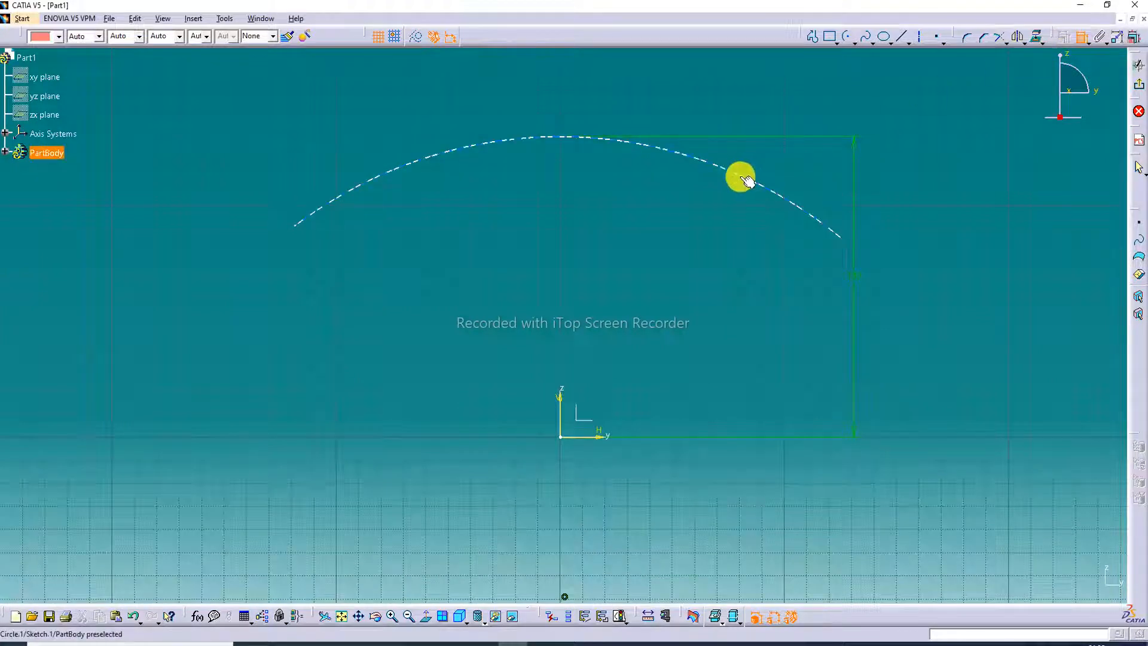
pyautogui.click(744, 109)
pyautogui.doubleClick(745, 112)
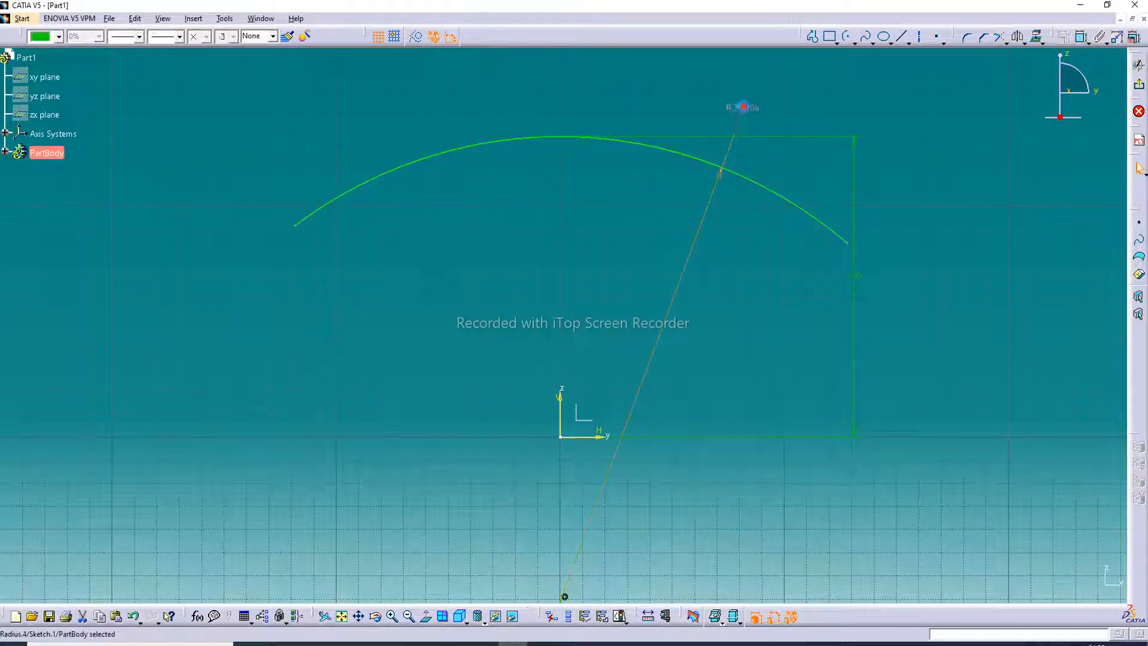
pyautogui.write('260')
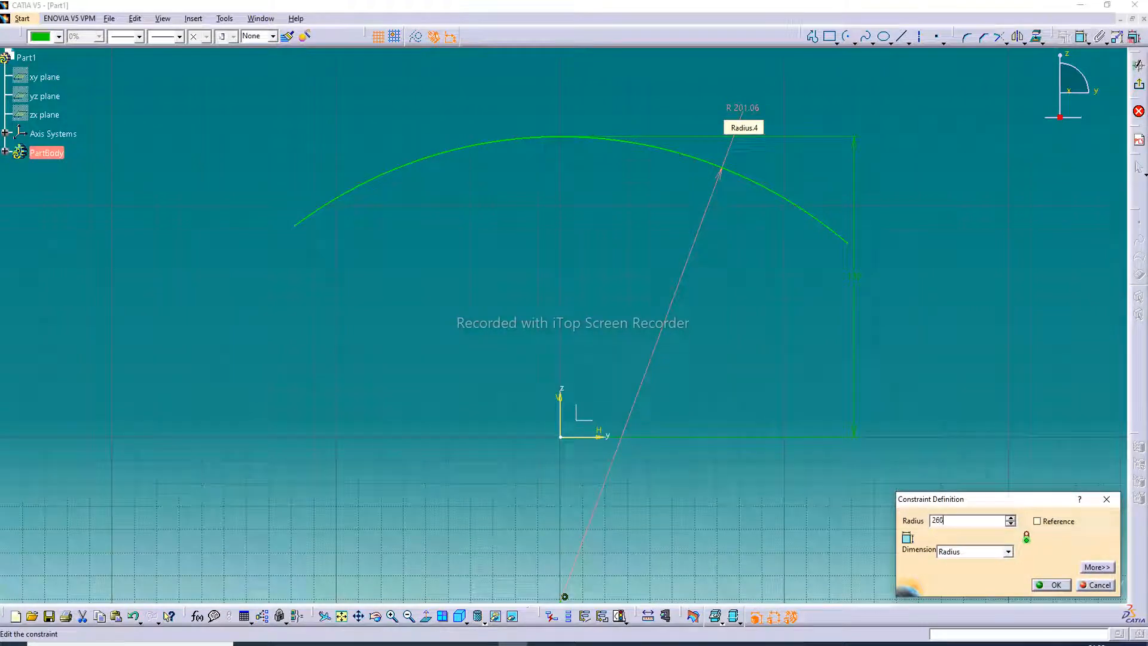
pyautogui.press('Return')
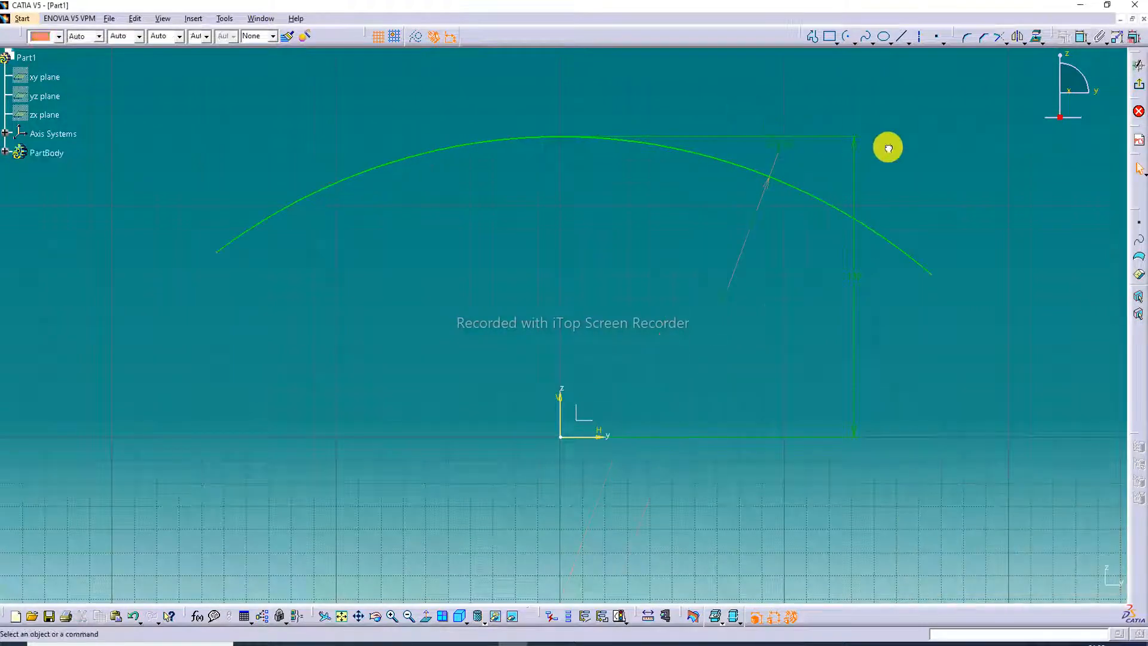
# Step: Reposition the arc's radius and height dimensions clear of the curve, leaving the radius definition unedited
pyautogui.moveTo(782, 150); pyautogui.dragTo(749, 233)
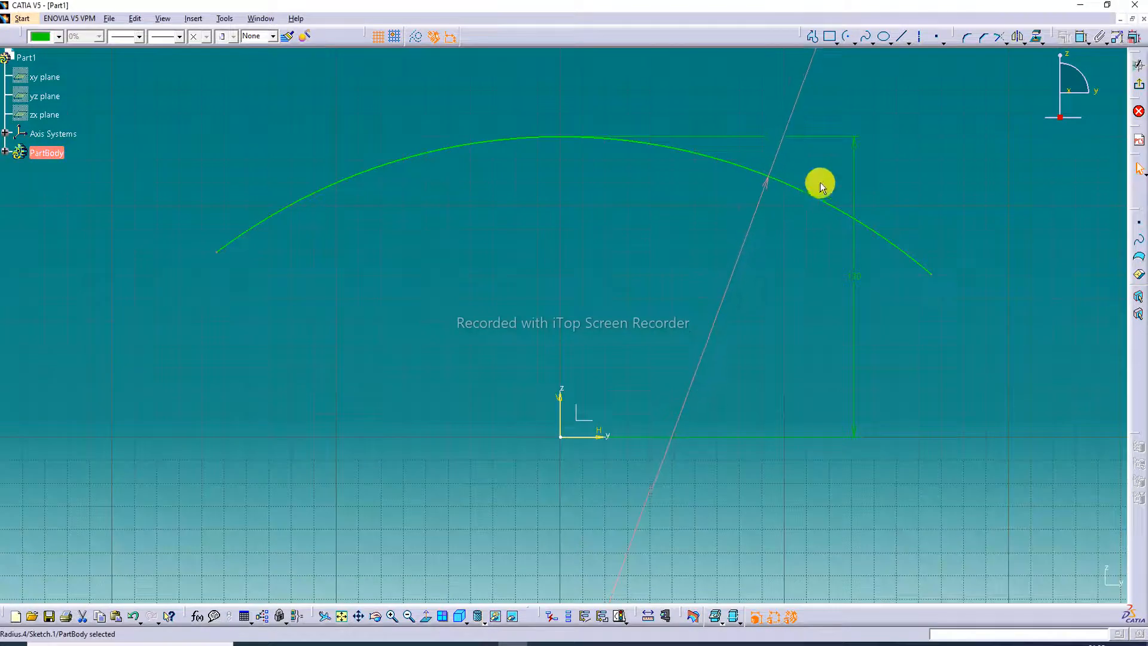
pyautogui.click(700, 229)
pyautogui.moveTo(700, 230)
pyautogui.mouseDown(button='middle')
pyautogui.moveTo(700, 203)
pyautogui.moveTo(708, 286)
pyautogui.moveTo(710, 264)
pyautogui.mouseUp(button='middle')
pyautogui.click(702, 231)
pyautogui.click(778, 195)
pyautogui.moveTo(794, 205); pyautogui.dragTo(870, 203)
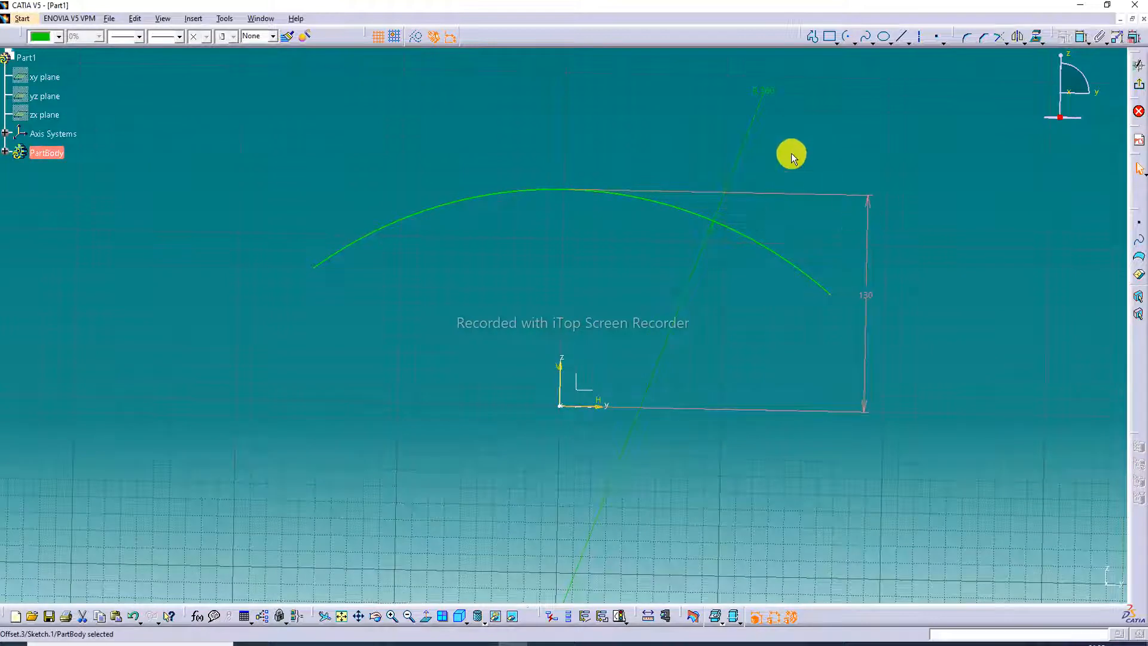
pyautogui.click(769, 92)
pyautogui.doubleClick(769, 92)
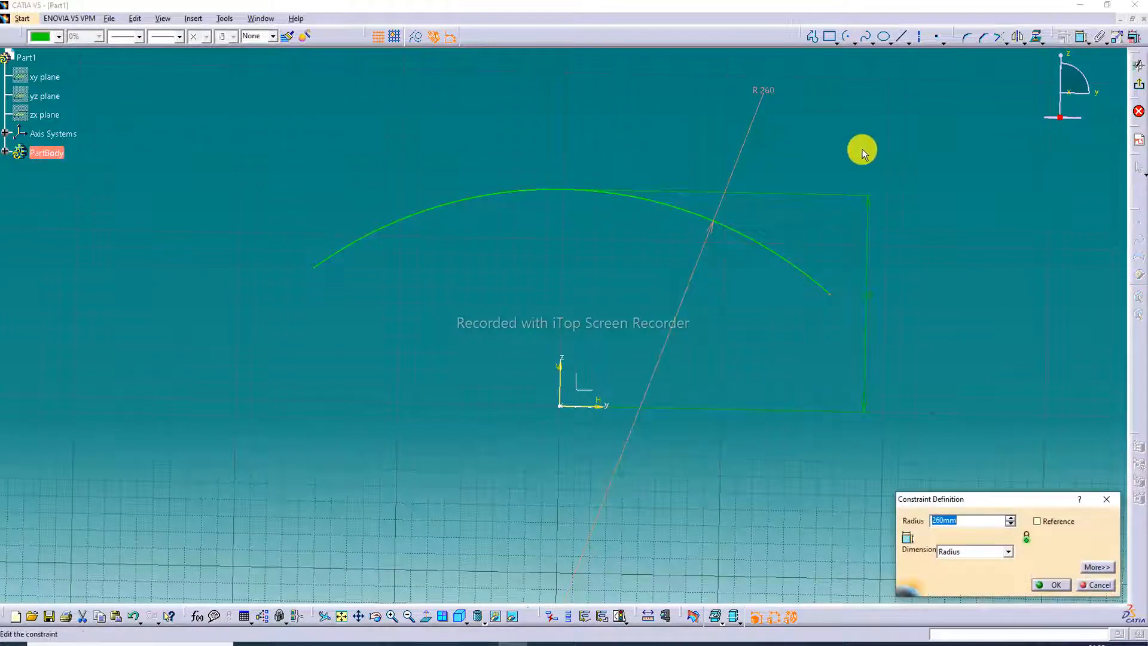
pyautogui.click(1108, 497)
pyautogui.click(779, 107)
pyautogui.moveTo(777, 92); pyautogui.dragTo(764, 115)
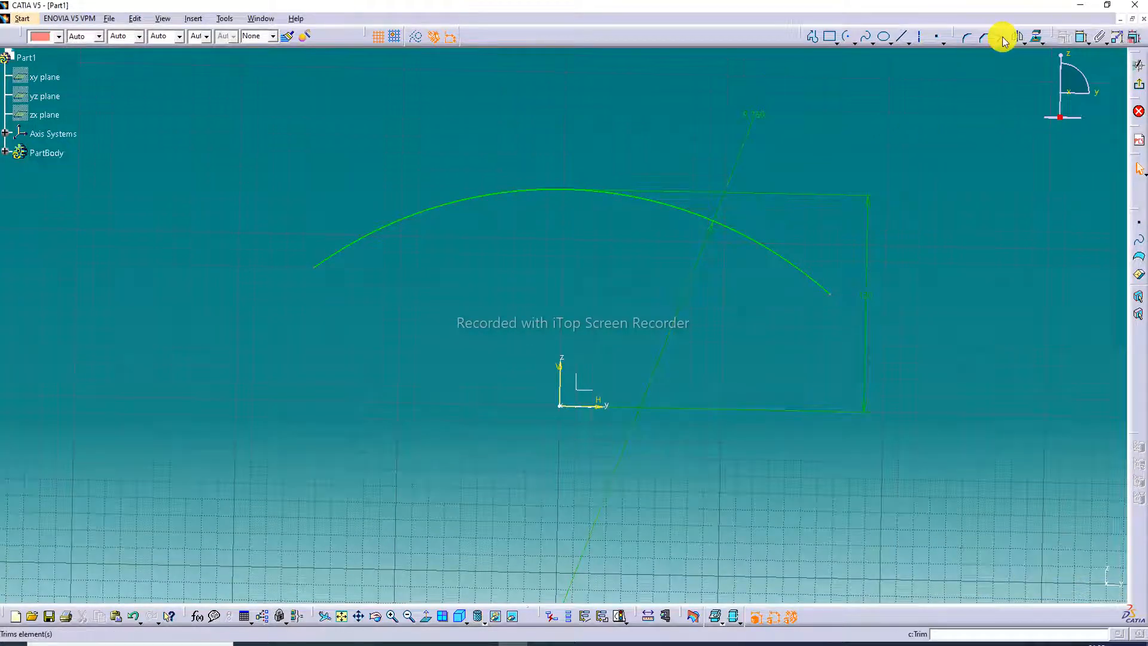
# Step: Offset the arc inward by about 16 mm to create a second, parallel arc beneath it
pyautogui.click(1024, 40)
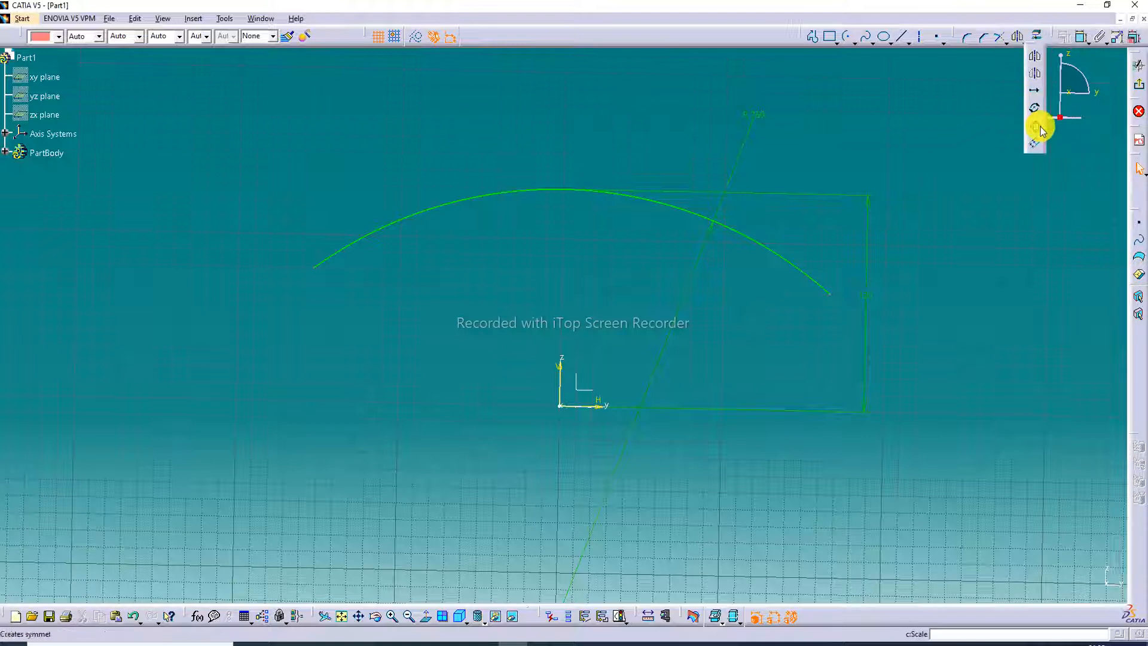
pyautogui.click(1030, 142)
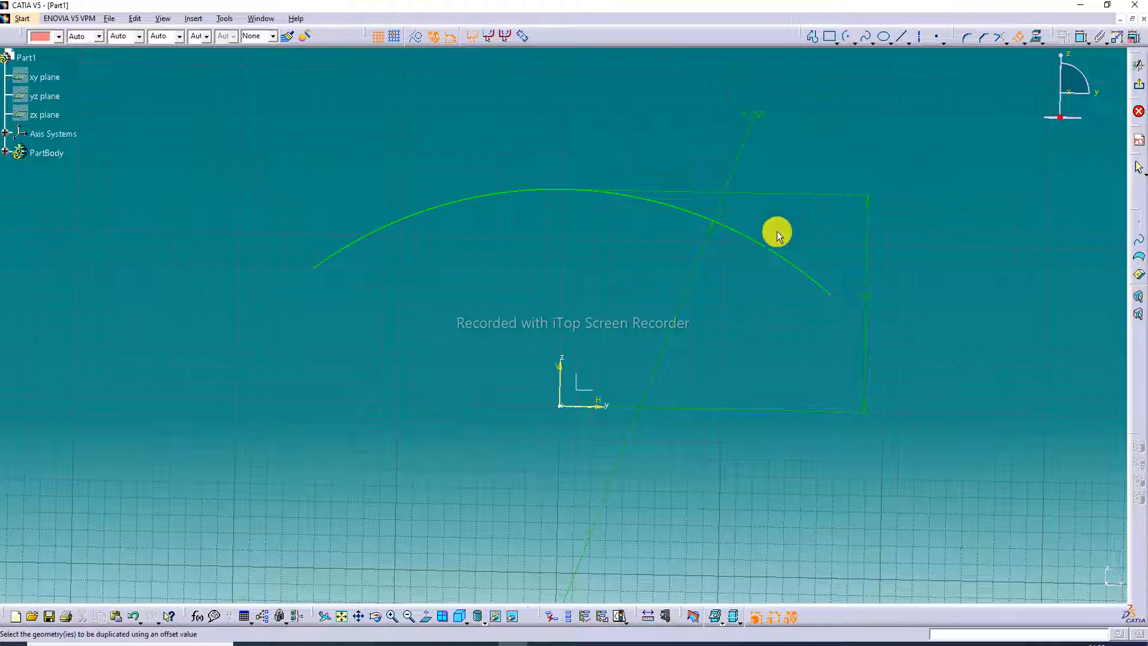
pyautogui.click(758, 242)
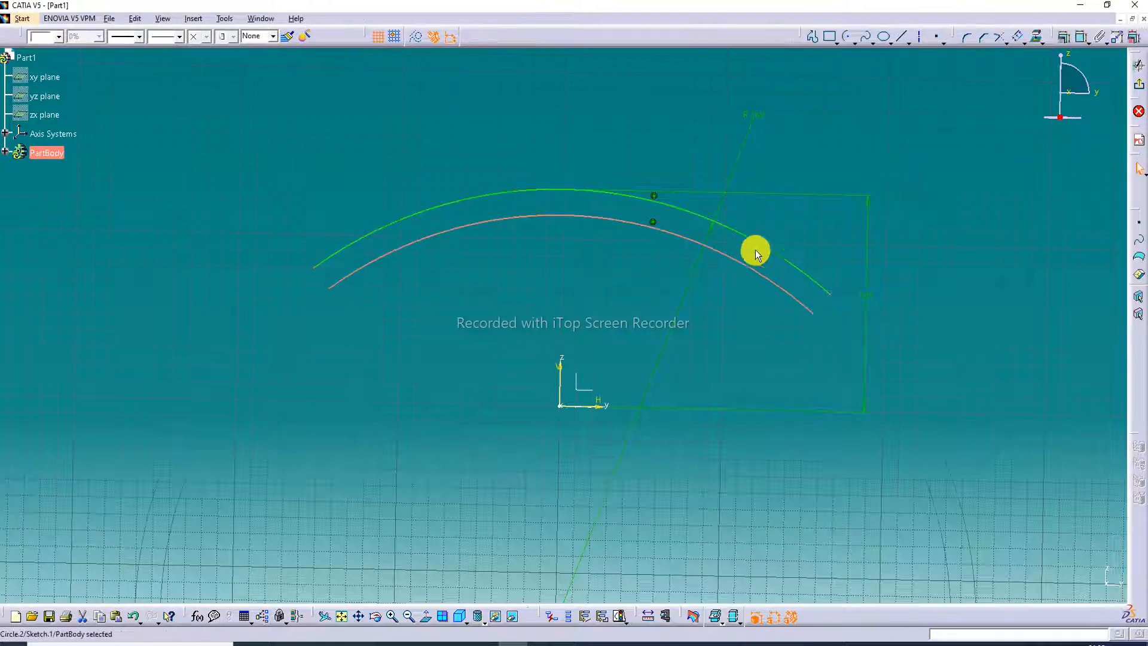
pyautogui.click(935, 172)
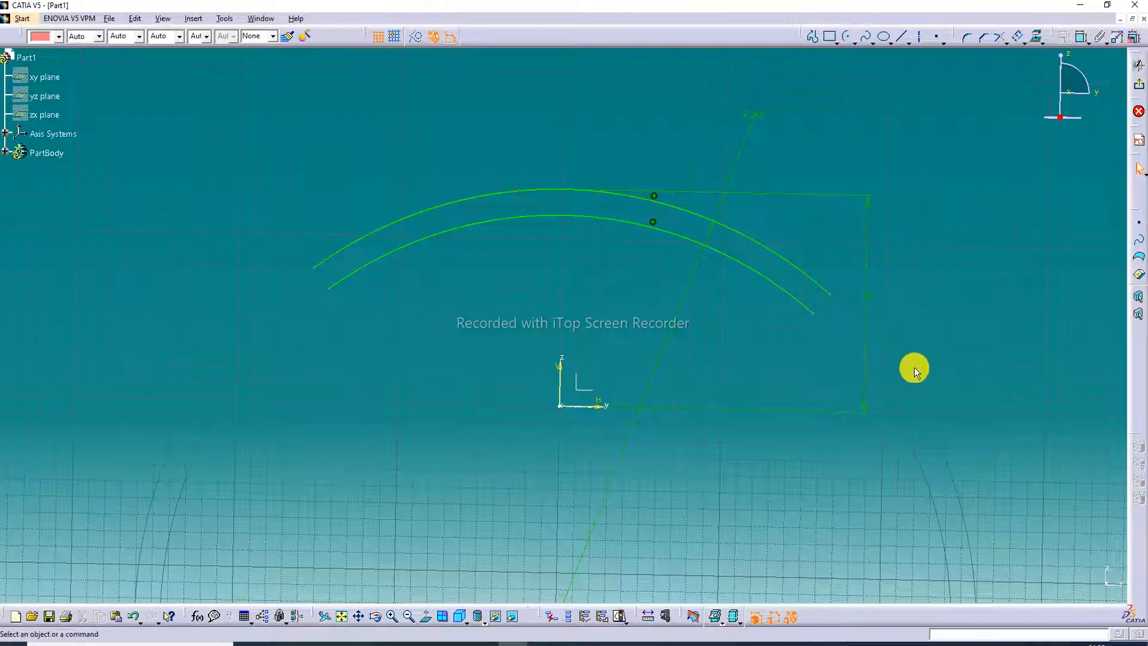
# Step: Set the offset distance between the two parallel arcs to 18 mm
pyautogui.moveTo(918, 526); pyautogui.dragTo(835, 259, button='middle')
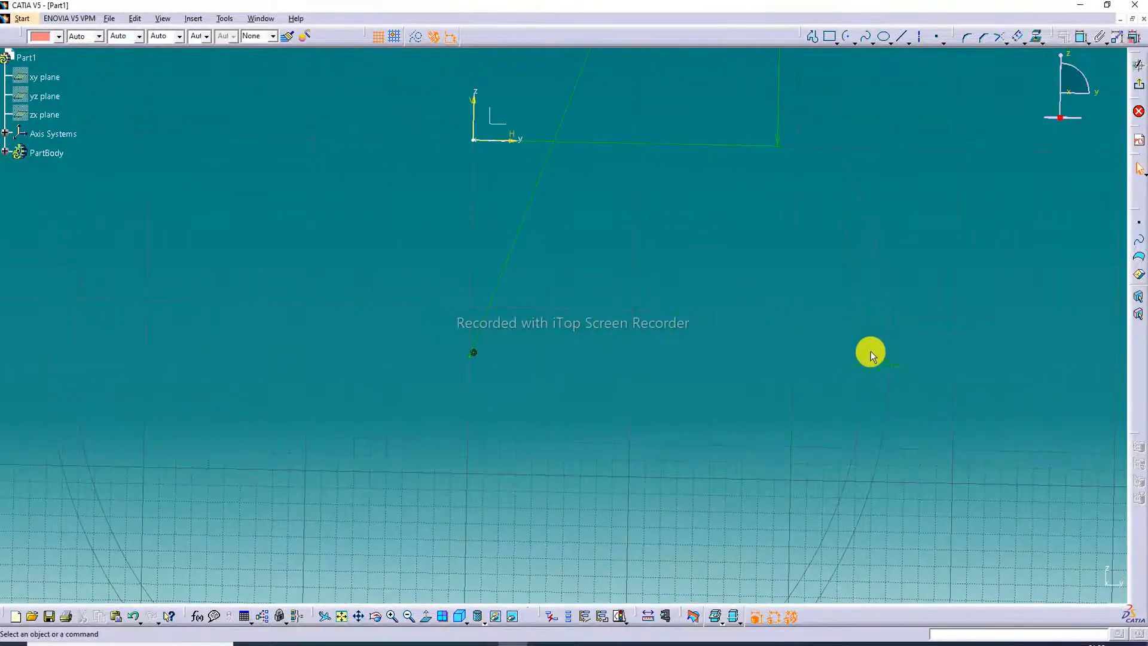
pyautogui.doubleClick(875, 369)
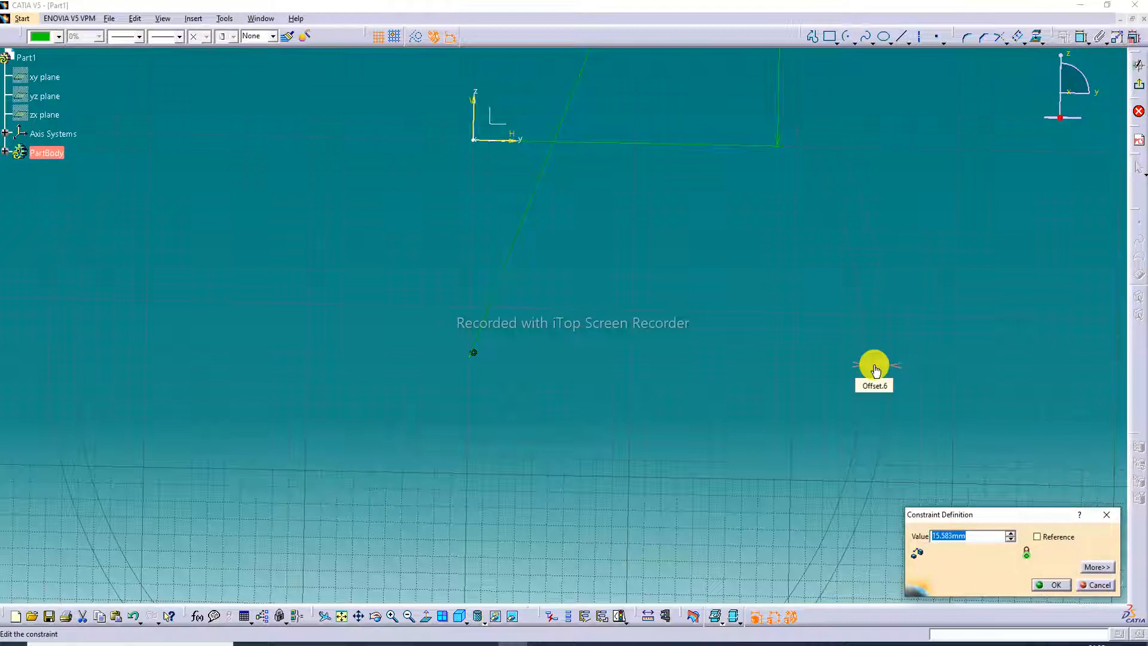
pyautogui.write('1')
pyautogui.press('Return')
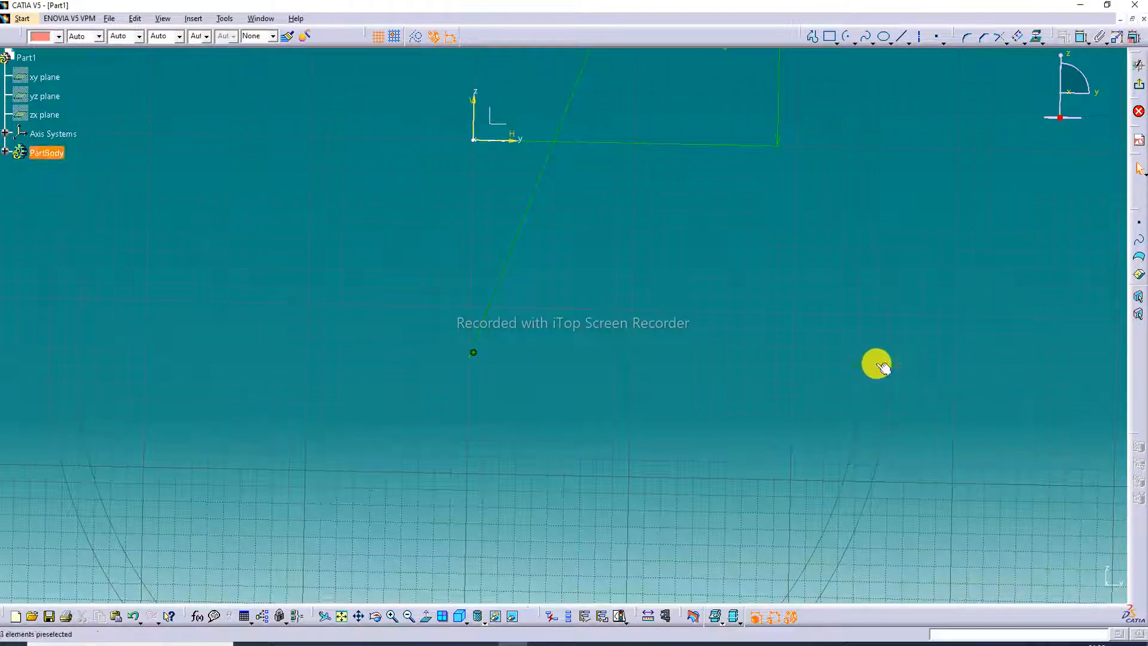
pyautogui.doubleClick(875, 364)
pyautogui.write('18mm')
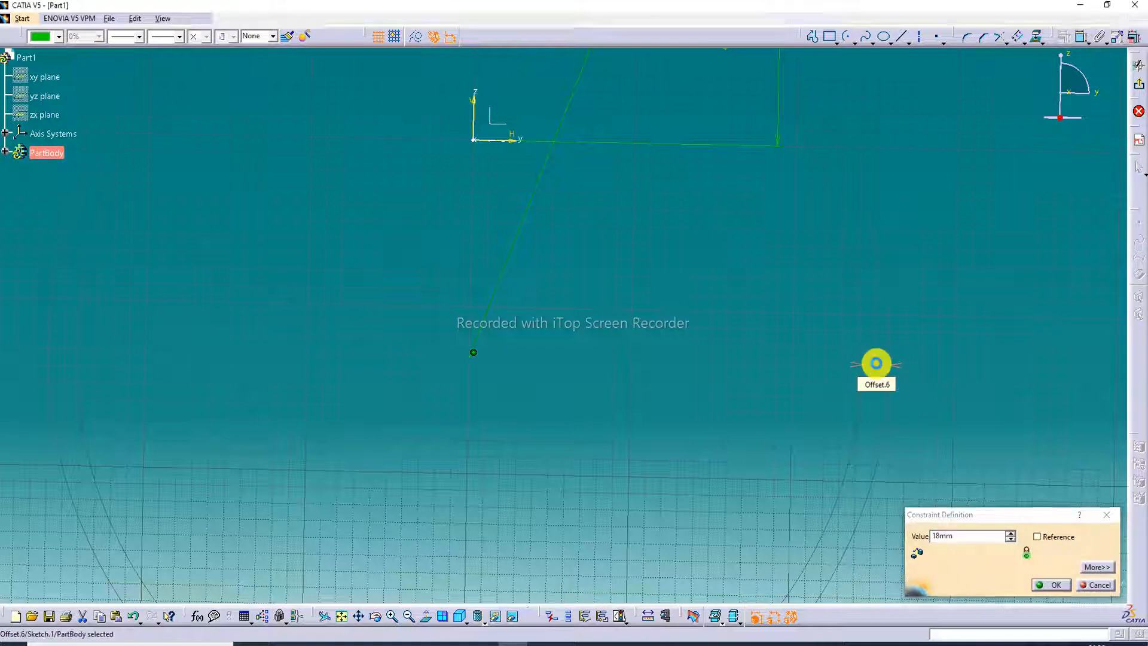
pyautogui.press('Return')
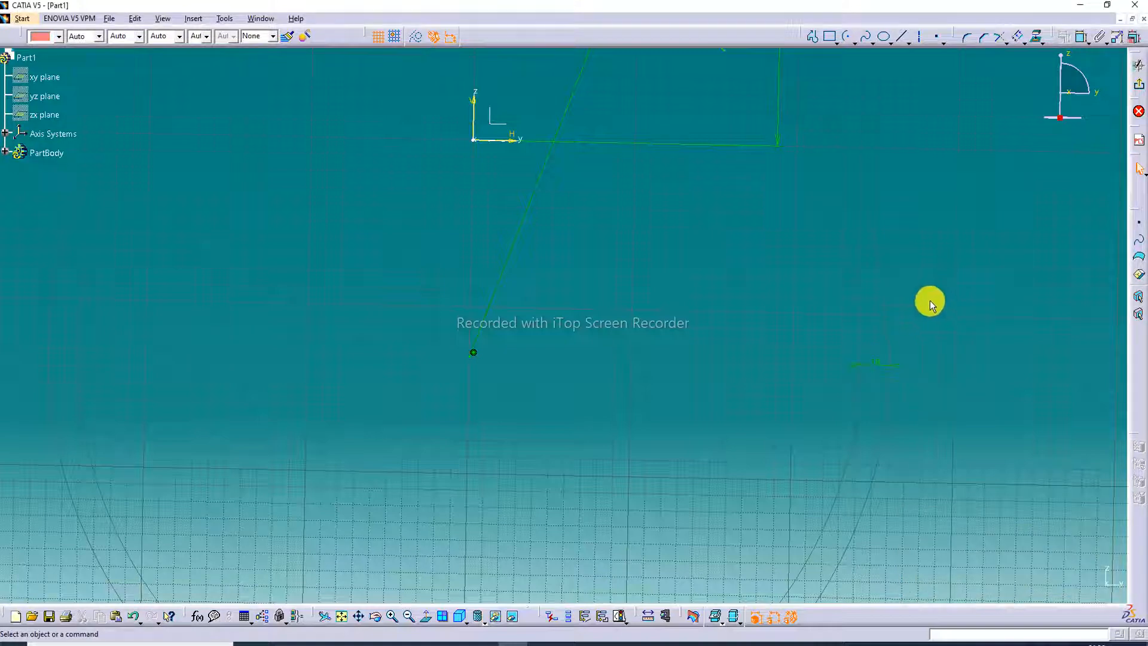
# Step: Delete the distant offset dimension and add a new distance dimension placed between the two arcs
pyautogui.click(878, 366)
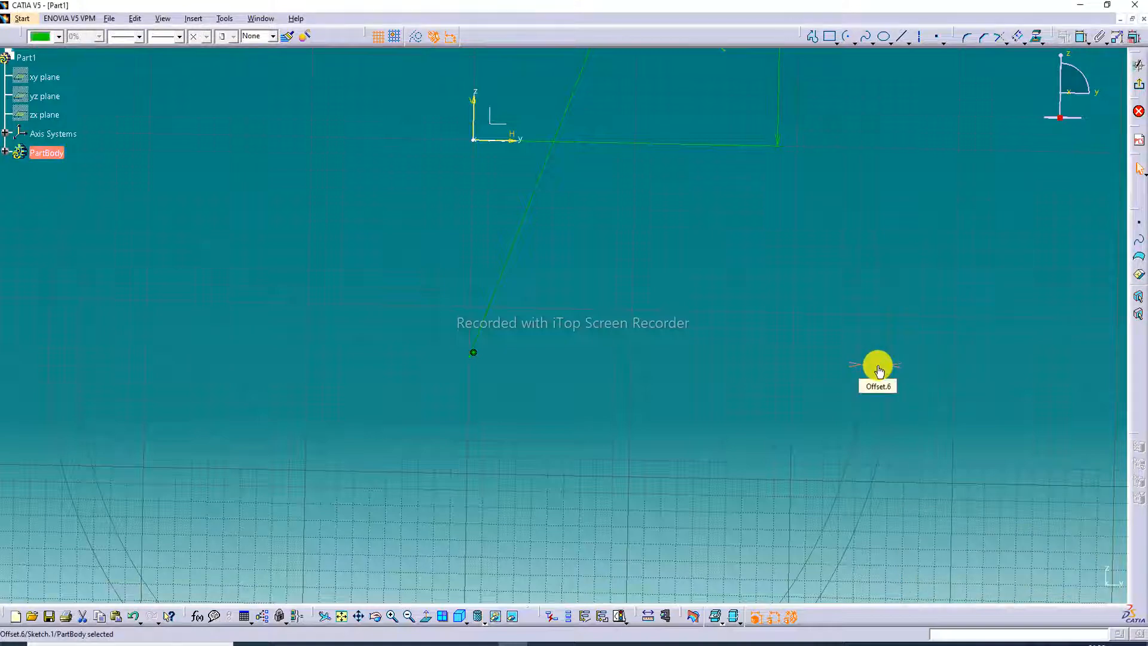
pyautogui.press('Delete')
pyautogui.moveTo(672, 187); pyautogui.dragTo(717, 422, button='middle')
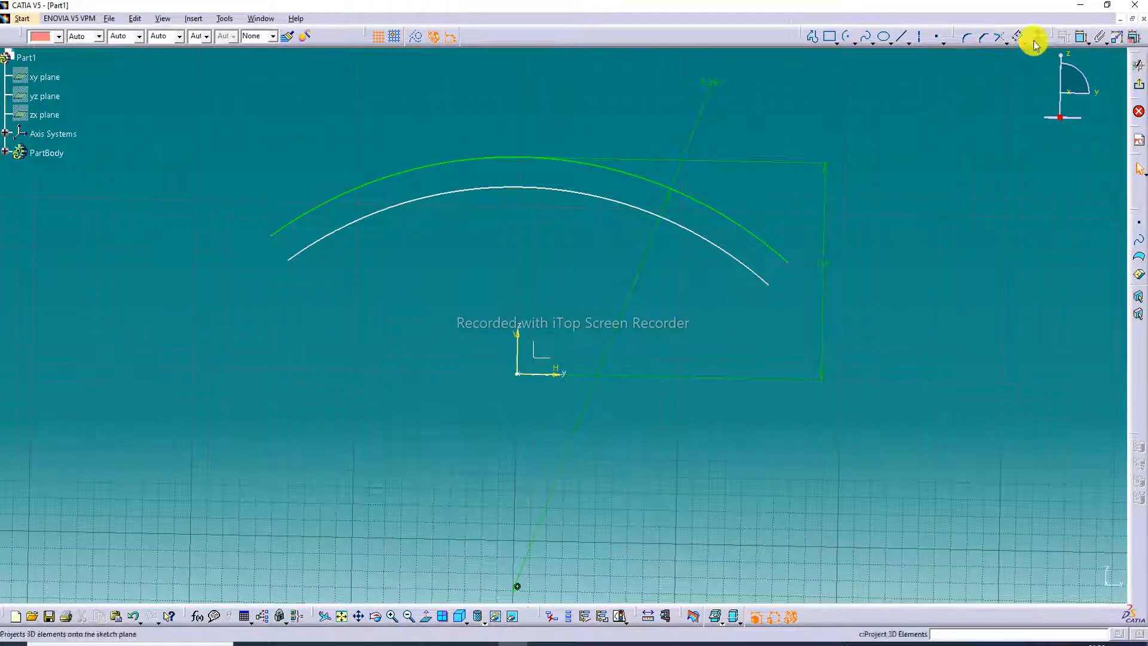
pyautogui.click(1081, 37)
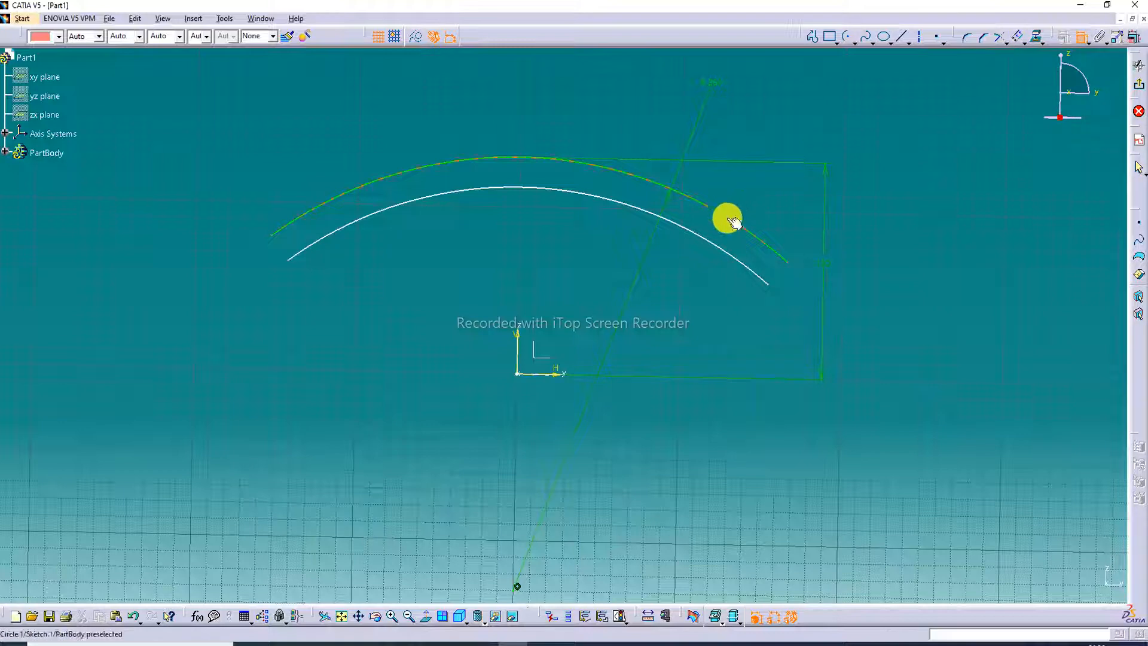
pyautogui.click(730, 216)
pyautogui.click(718, 248)
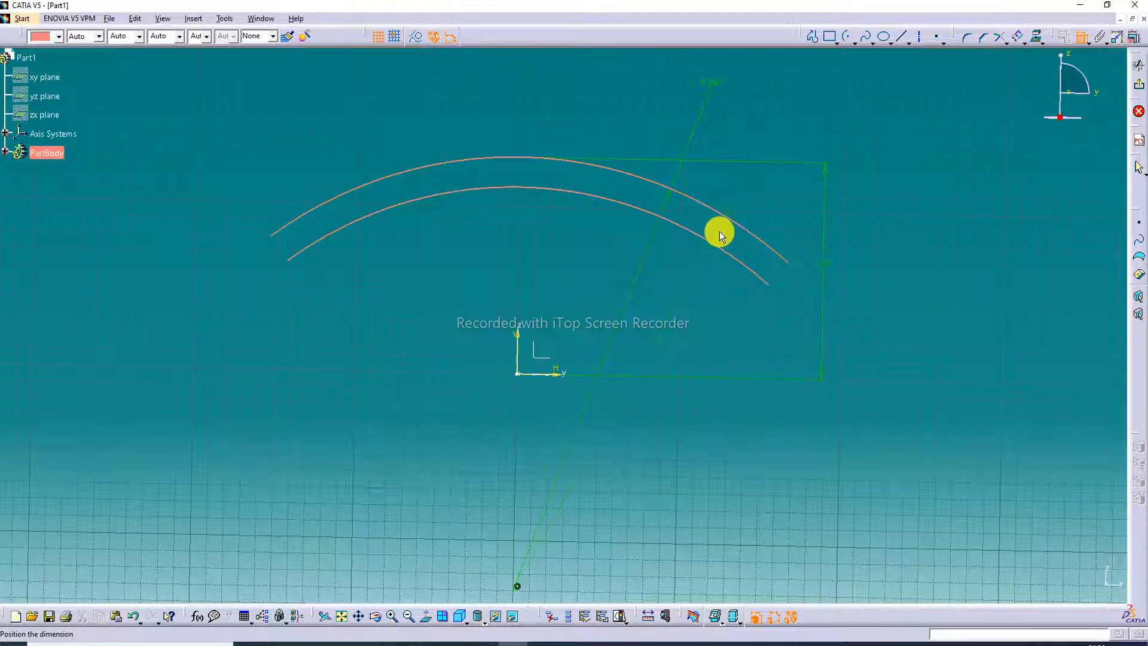
pyautogui.click(720, 235)
# Step: Apply a concentricity constraint between the upper and lower arcs
pyautogui.click(1081, 36)
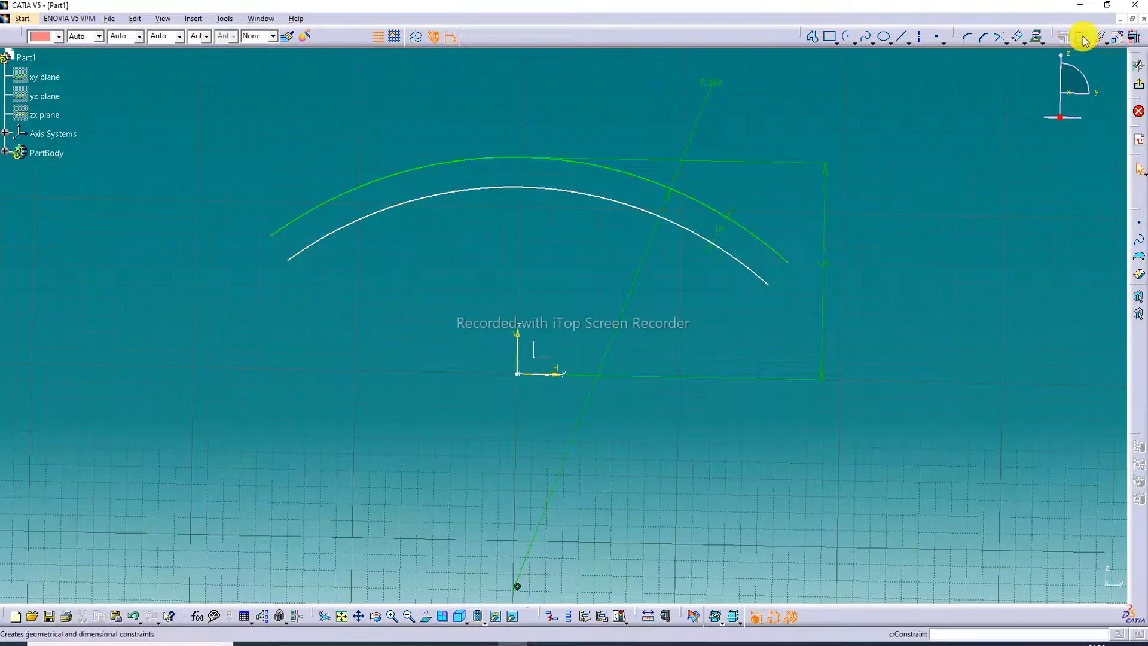
pyautogui.click(721, 207)
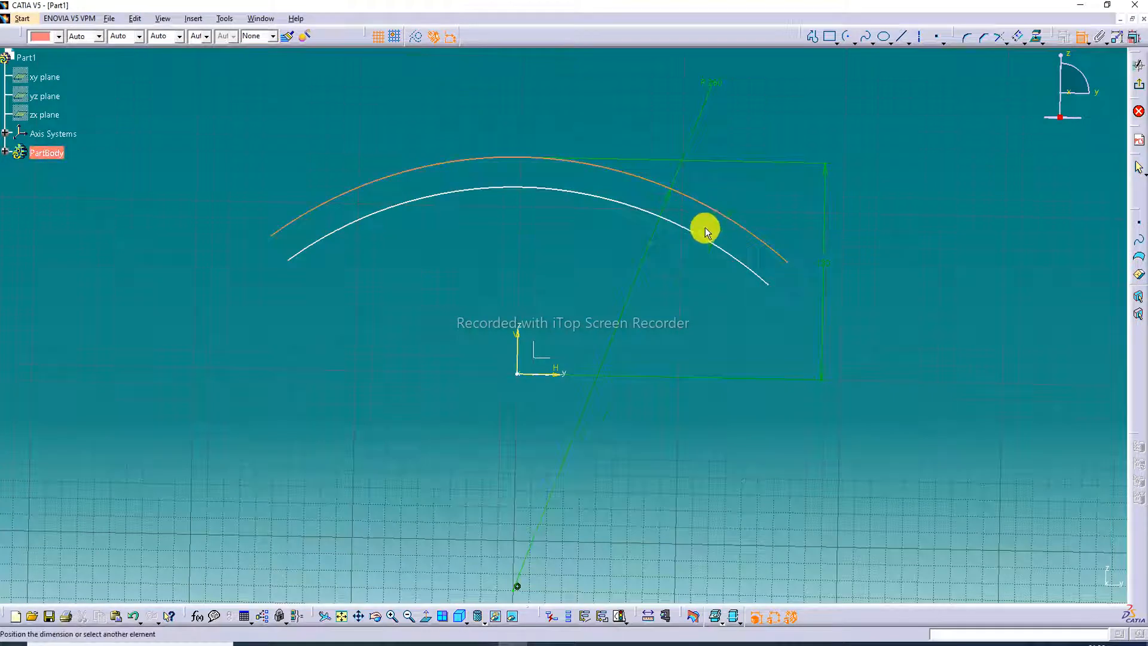
pyautogui.click(701, 231)
pyautogui.rightClick(703, 231)
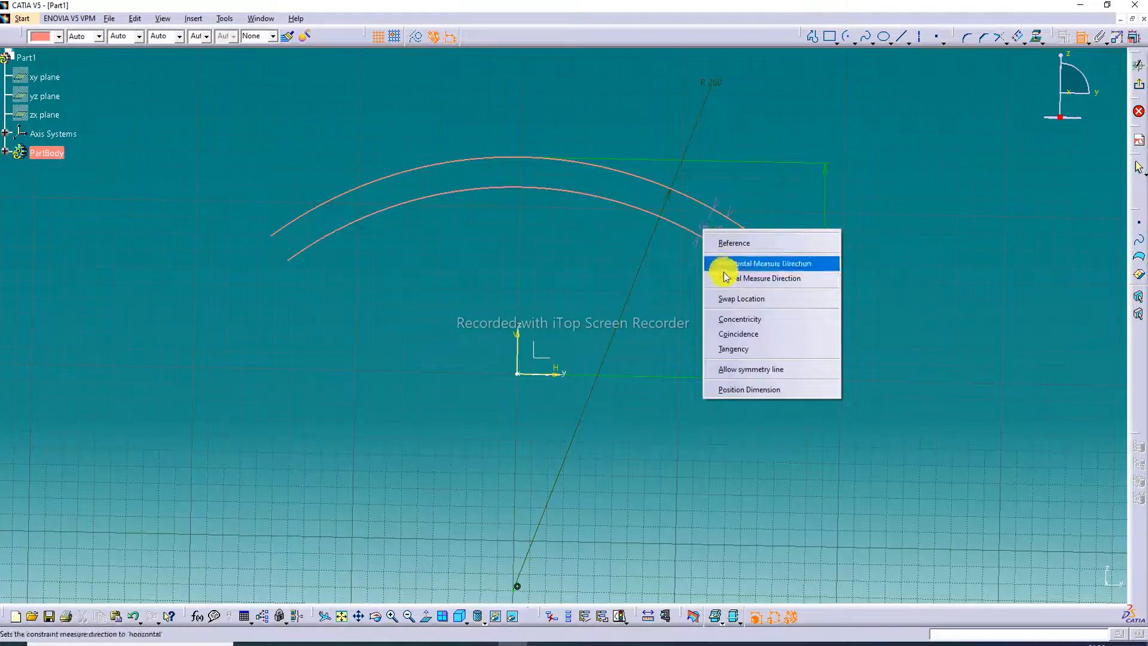
pyautogui.click(736, 321)
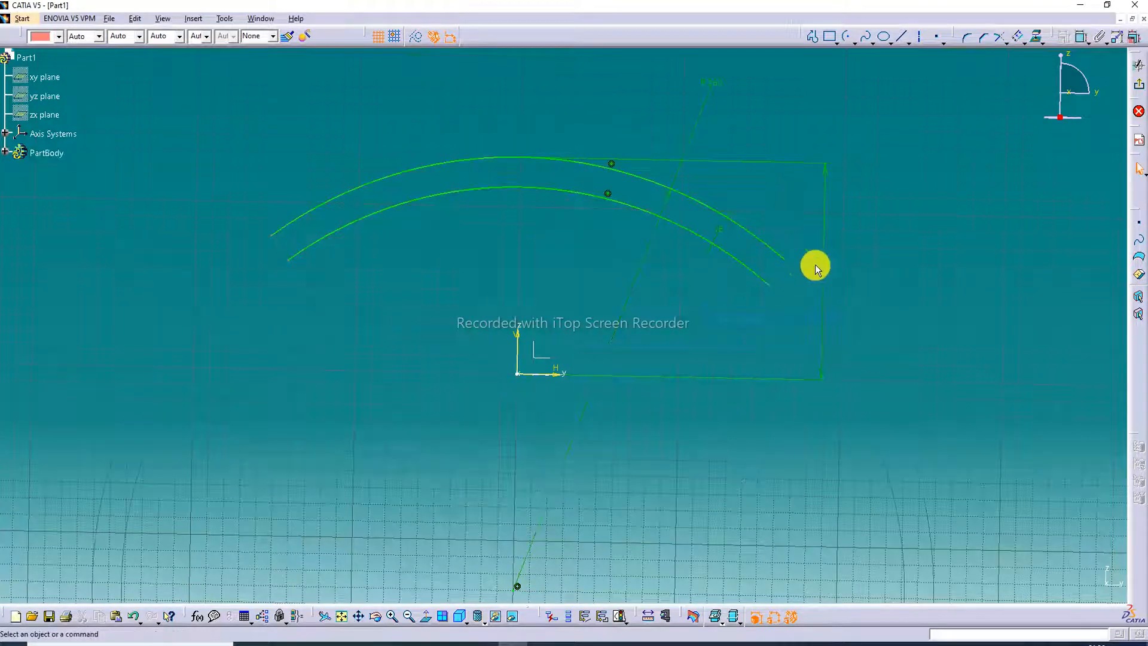
pyautogui.moveTo(660, 147)
pyautogui.mouseDown(button='middle')
pyautogui.moveTo(564, 167)
pyautogui.moveTo(613, 162)
pyautogui.moveTo(608, 128)
pyautogui.moveTo(625, 158)
pyautogui.moveTo(618, 120)
pyautogui.moveTo(634, 233)
pyautogui.moveTo(564, 351)
pyautogui.moveTo(574, 393)
pyautogui.moveTo(590, 371)
pyautogui.mouseUp(button='middle')
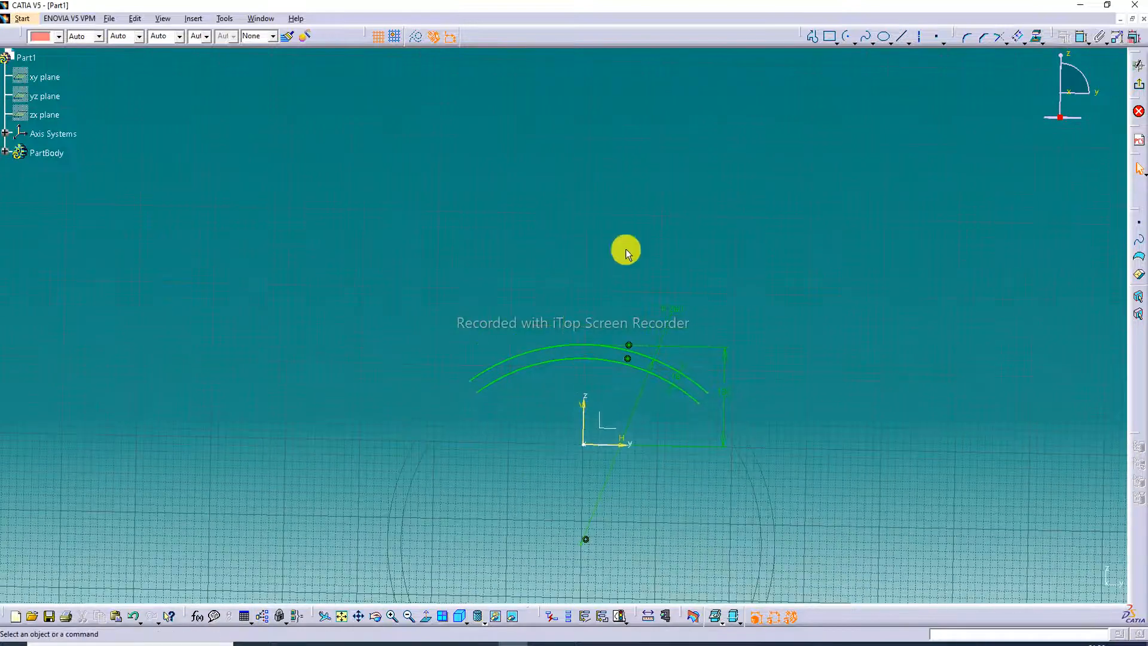
# Step: Sketch an open stepped flange profile of five vertical and horizontal lines beside the arcs' left ends, its outer vertical about 160 mm long
pyautogui.click(815, 37)
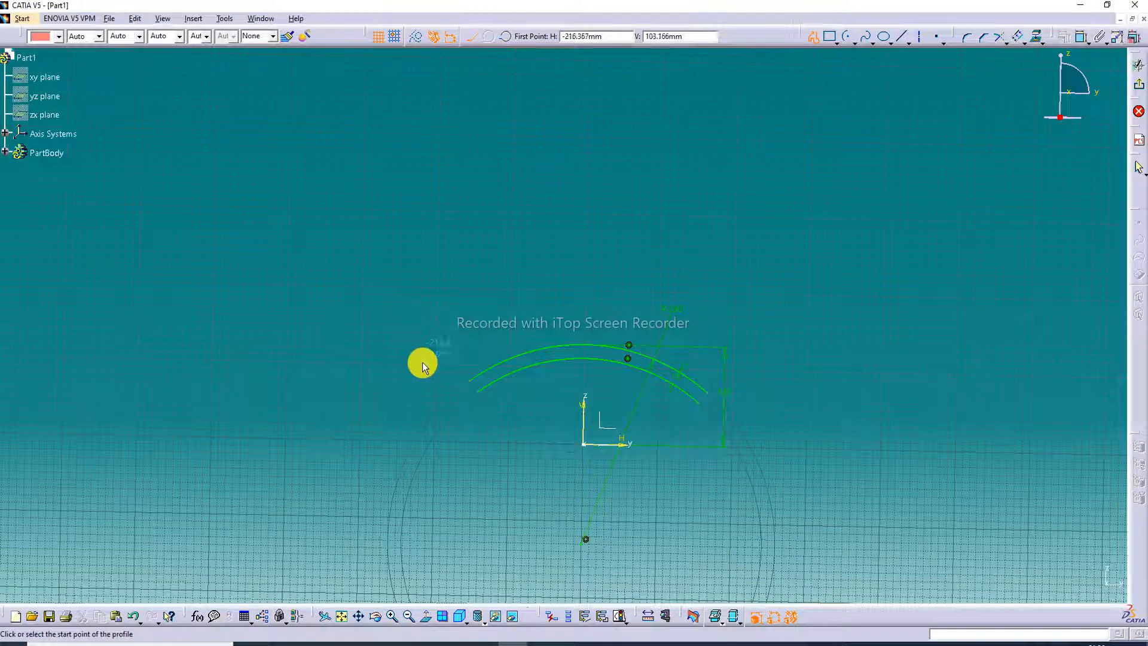
pyautogui.click(422, 363)
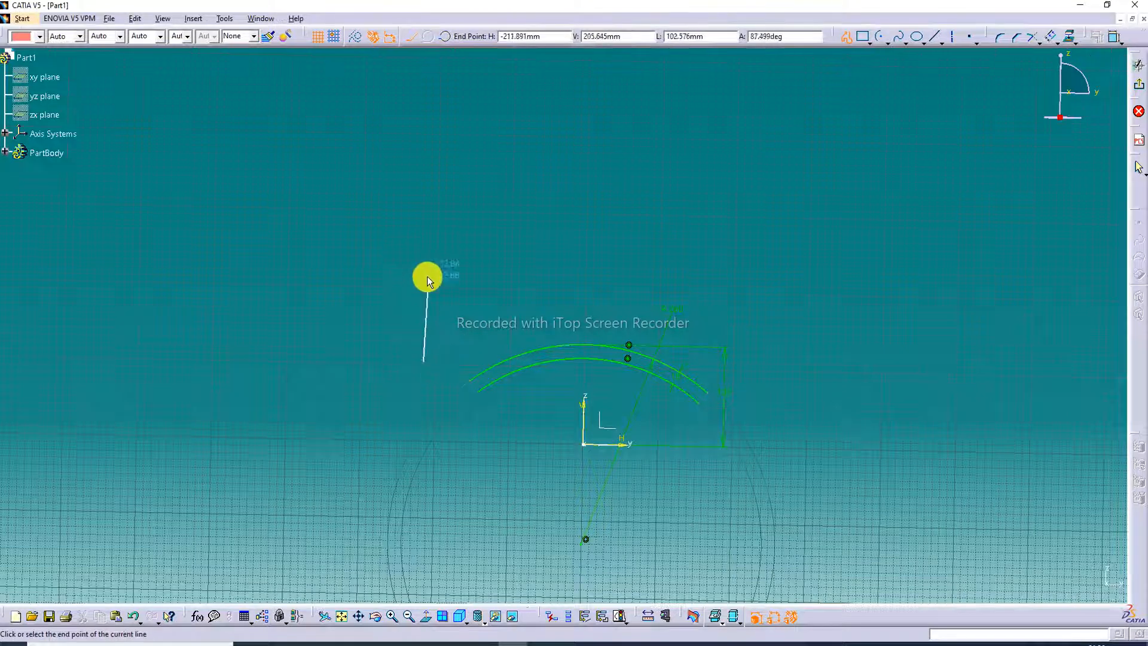
pyautogui.click(426, 237)
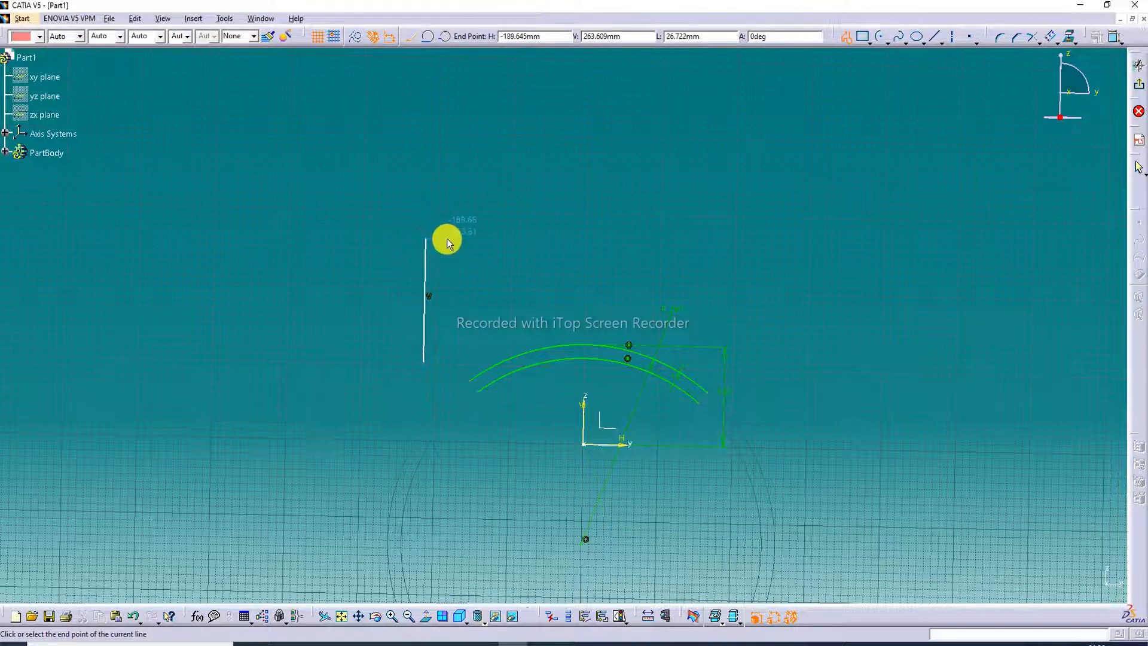
pyautogui.click(452, 239)
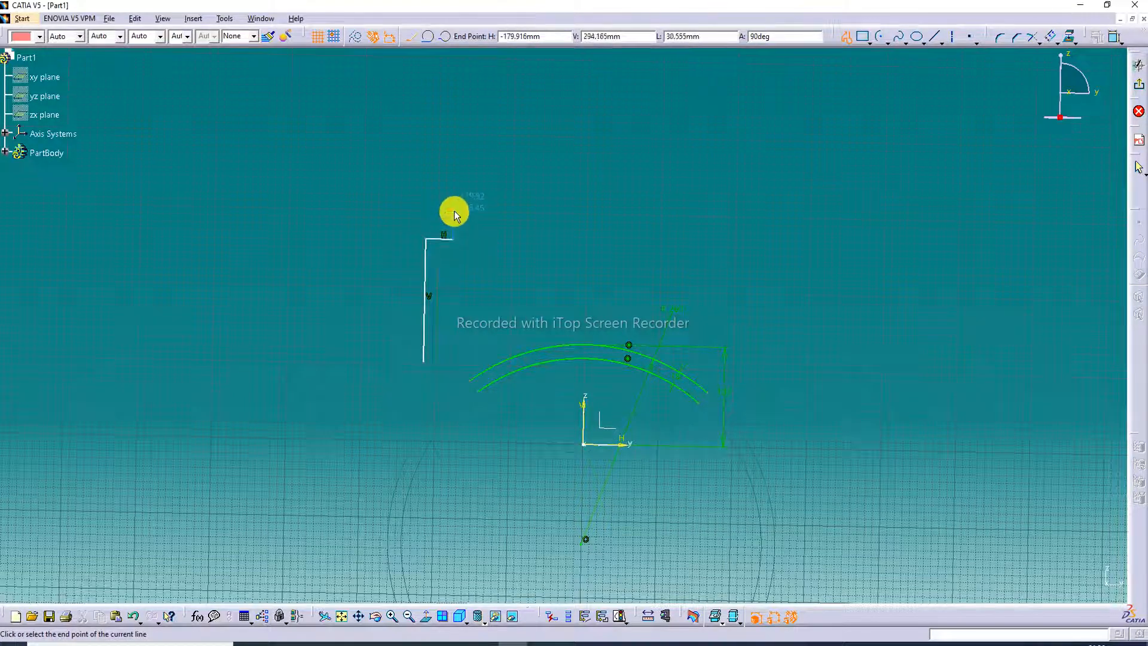
pyautogui.click(453, 165)
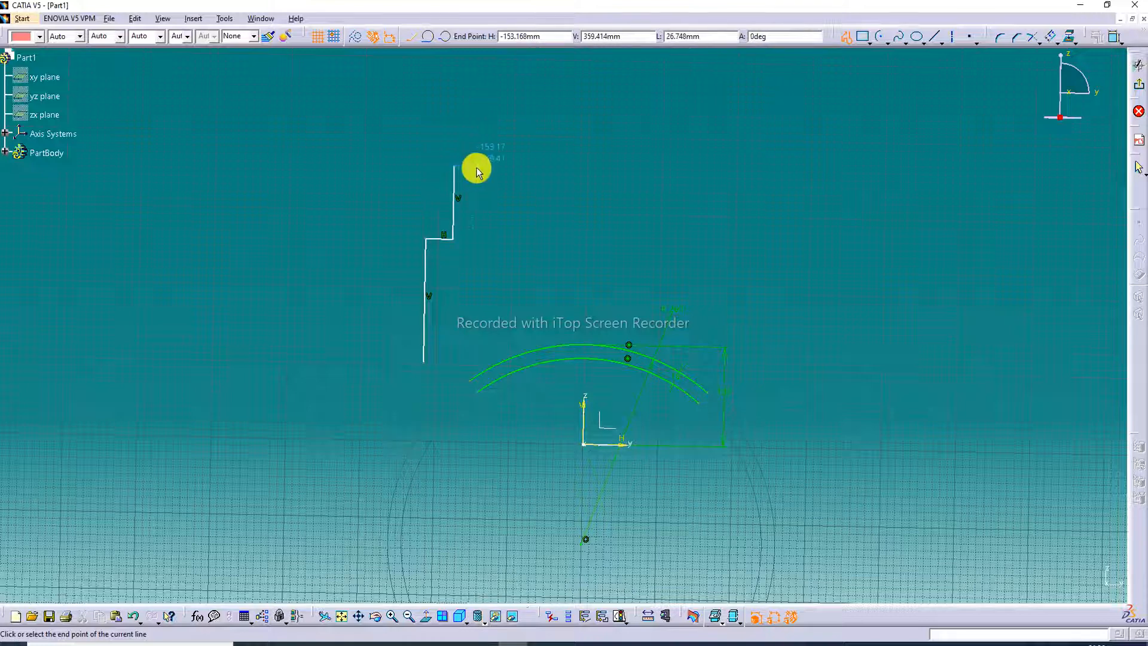
pyautogui.click(479, 167)
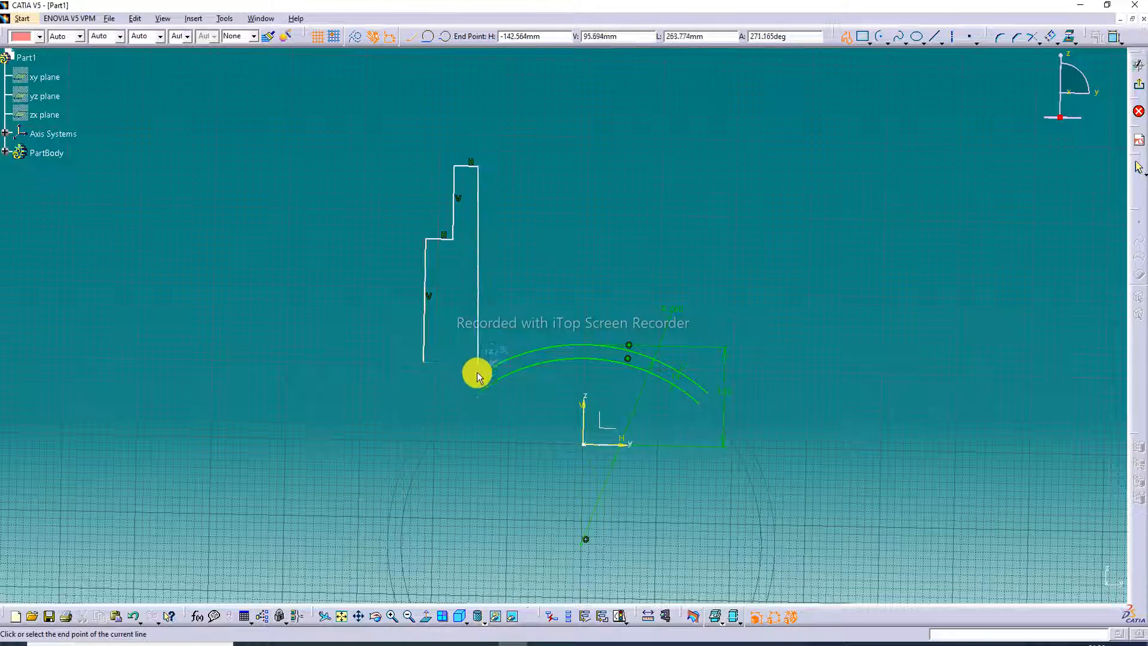
pyautogui.click(475, 420)
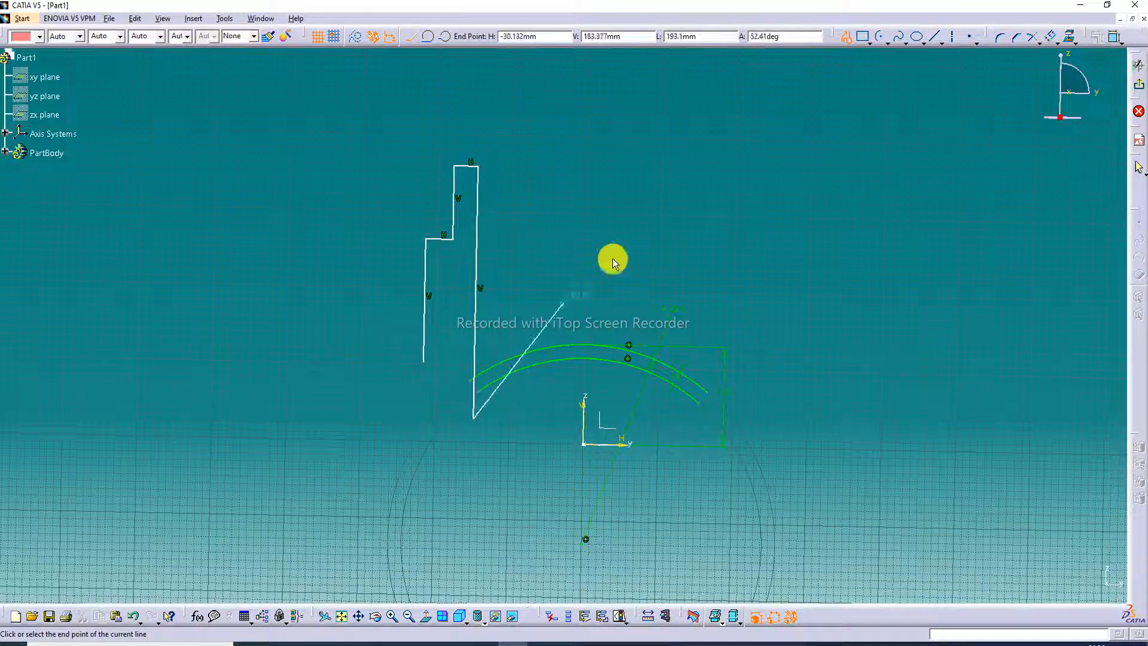
pyautogui.click(845, 40)
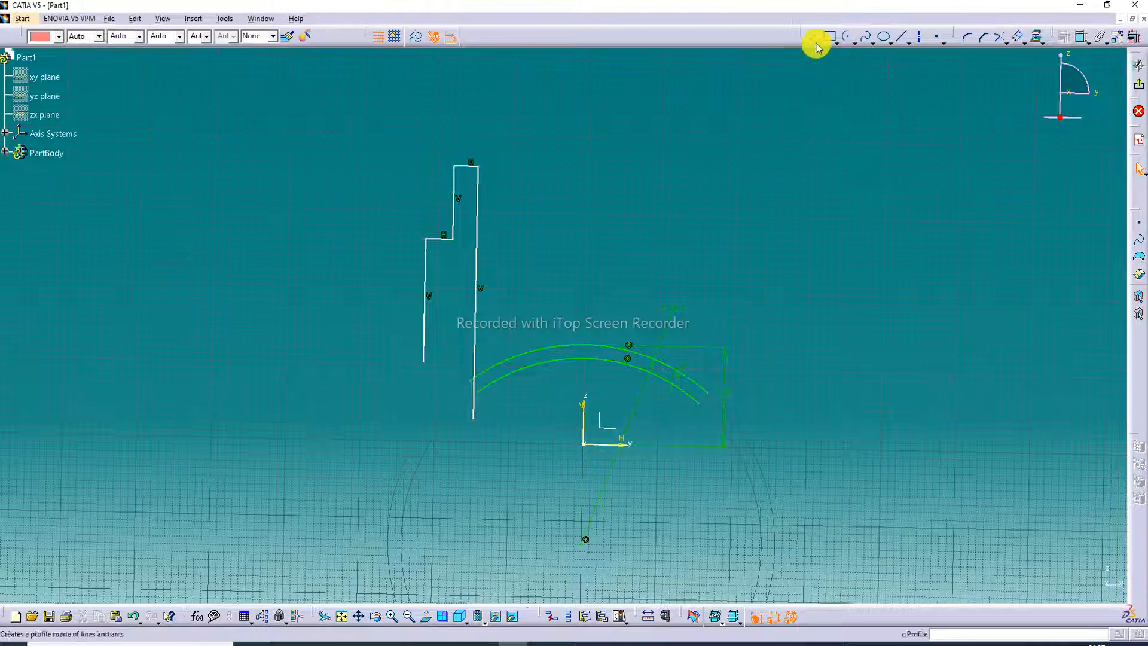
# Step: Draw a horizontal line about 122 mm long from the lower end of the profile's outer vertical, crossing the inner vertical line
pyautogui.click(817, 43)
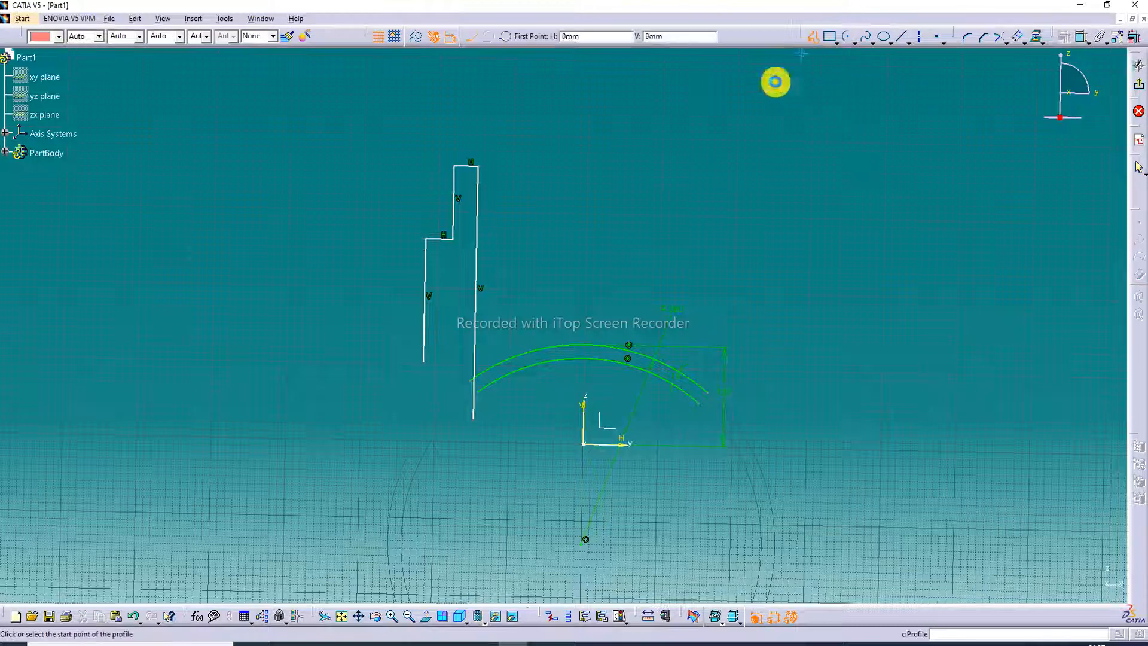
pyautogui.click(424, 362)
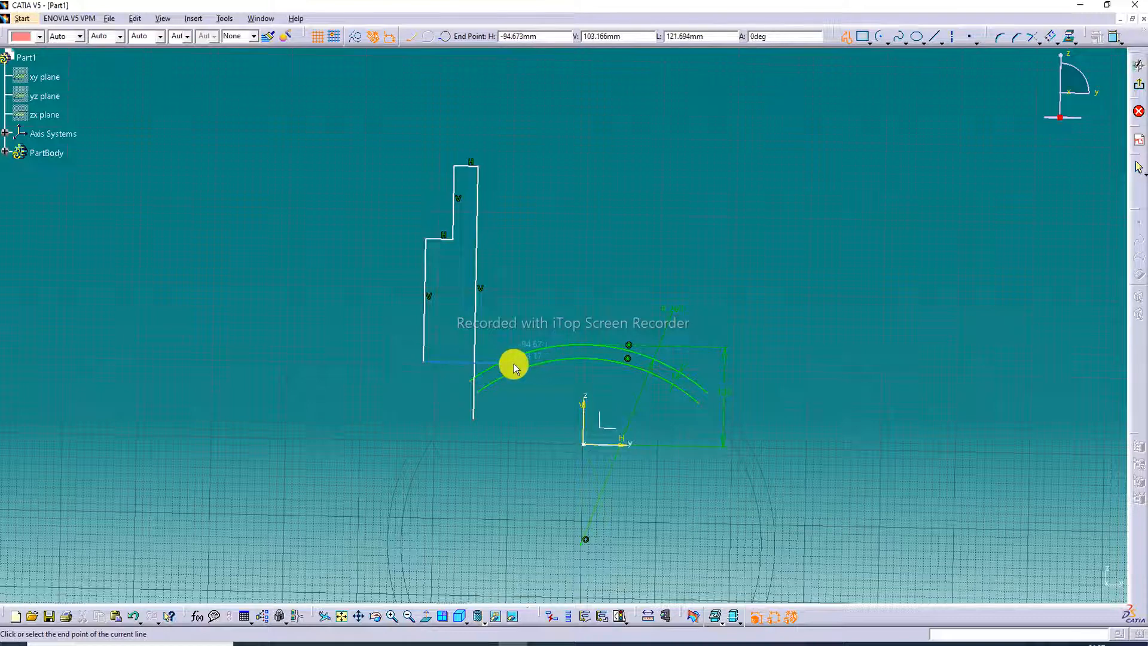
pyautogui.click(514, 363)
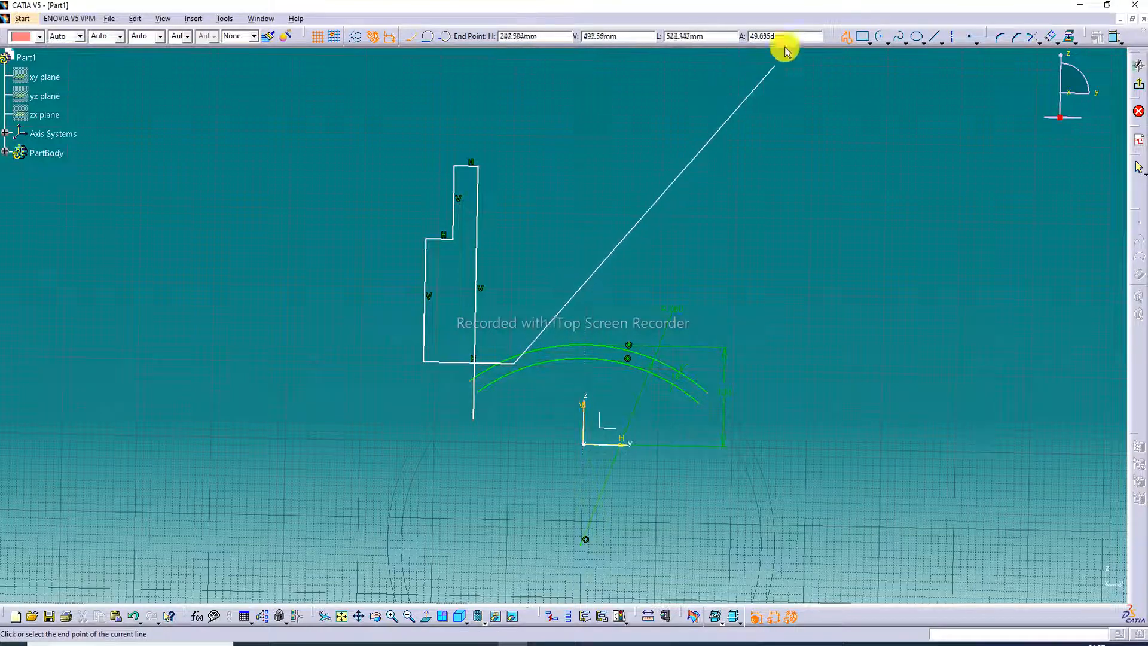
pyautogui.click(847, 38)
pyautogui.click(546, 273)
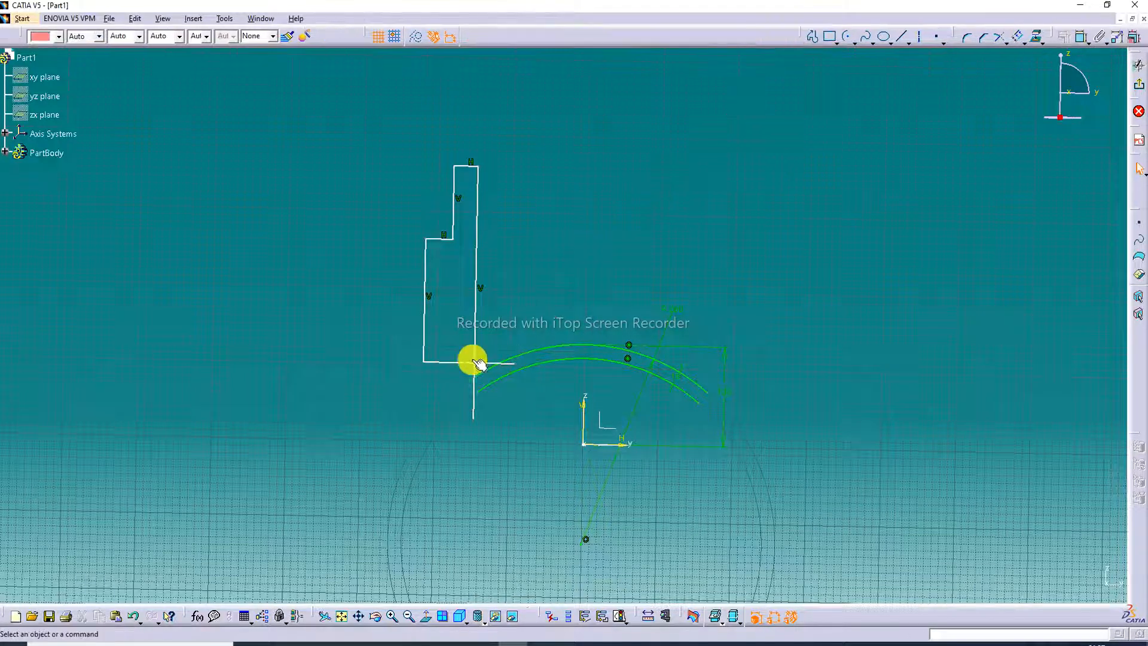
# Step: Reshape the stepped profile by moving its lines so the flange is shorter and its open ends sit near the arcs' left ends
pyautogui.moveTo(456, 363); pyautogui.dragTo(418, 389)
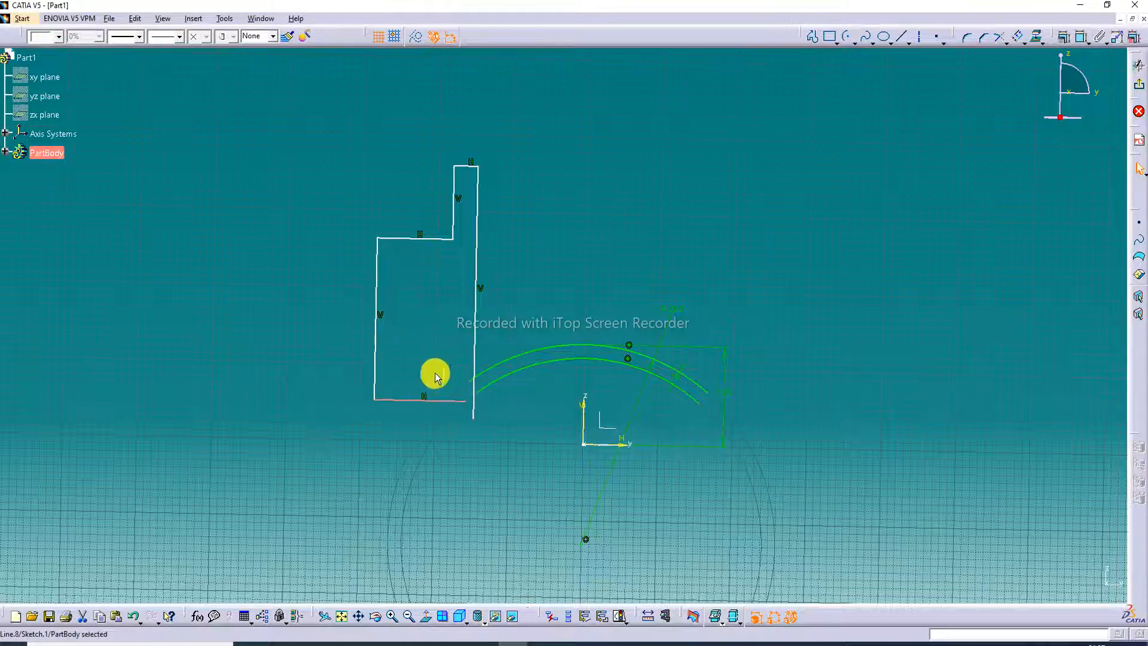
pyautogui.moveTo(475, 333); pyautogui.dragTo(465, 298)
pyautogui.moveTo(428, 239); pyautogui.dragTo(413, 326)
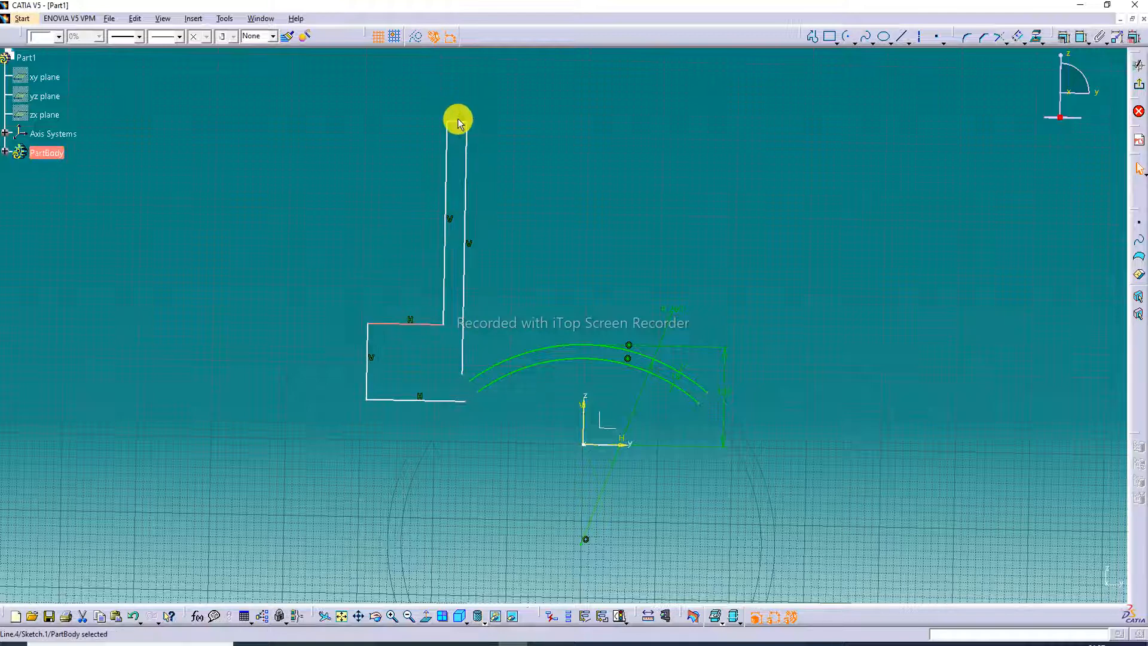
pyautogui.moveTo(464, 127); pyautogui.dragTo(469, 289)
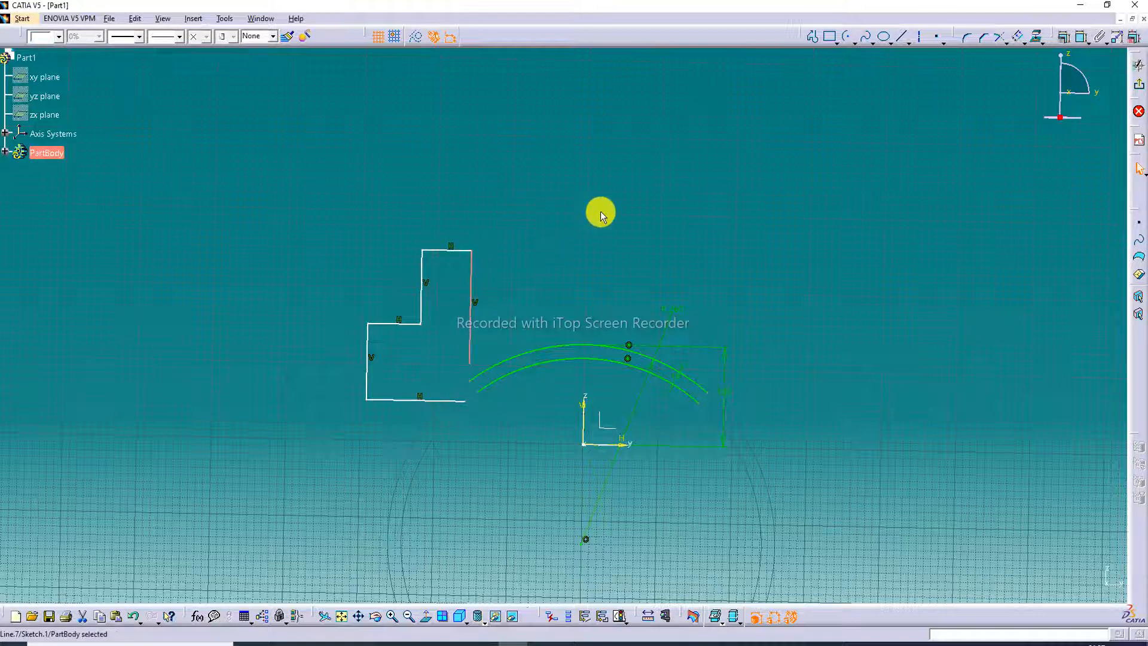
# Step: Trim the profile's inner vertical line with the upper arc and its bottom horizontal line with the lower arc to join their ends
pyautogui.click(997, 39)
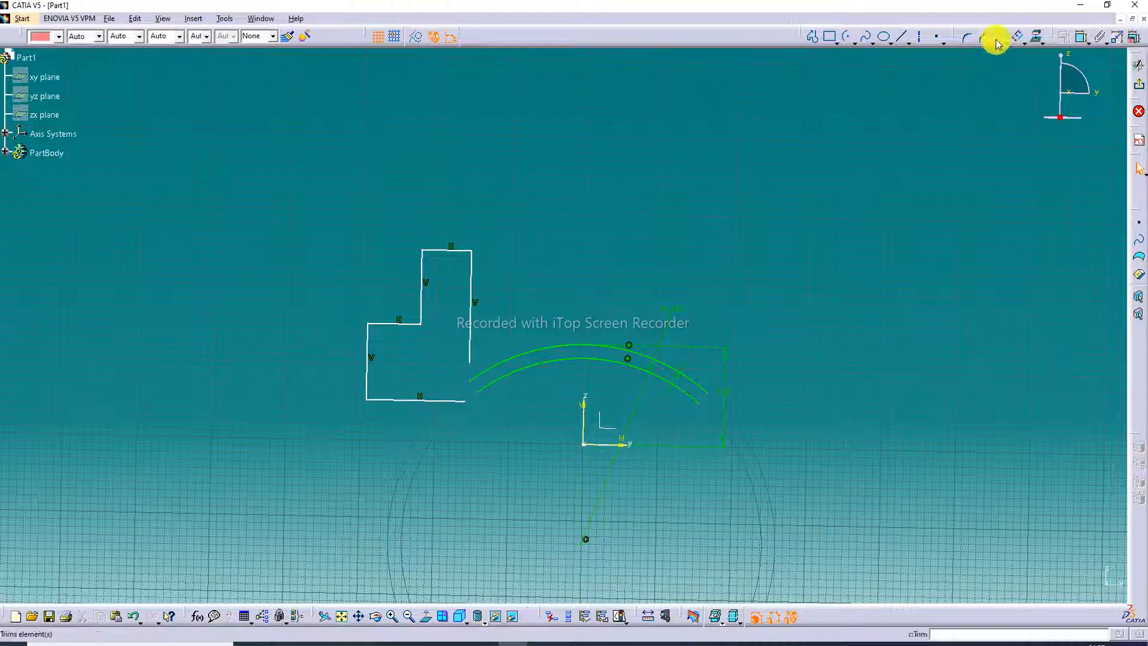
pyautogui.click(471, 355)
pyautogui.click(482, 378)
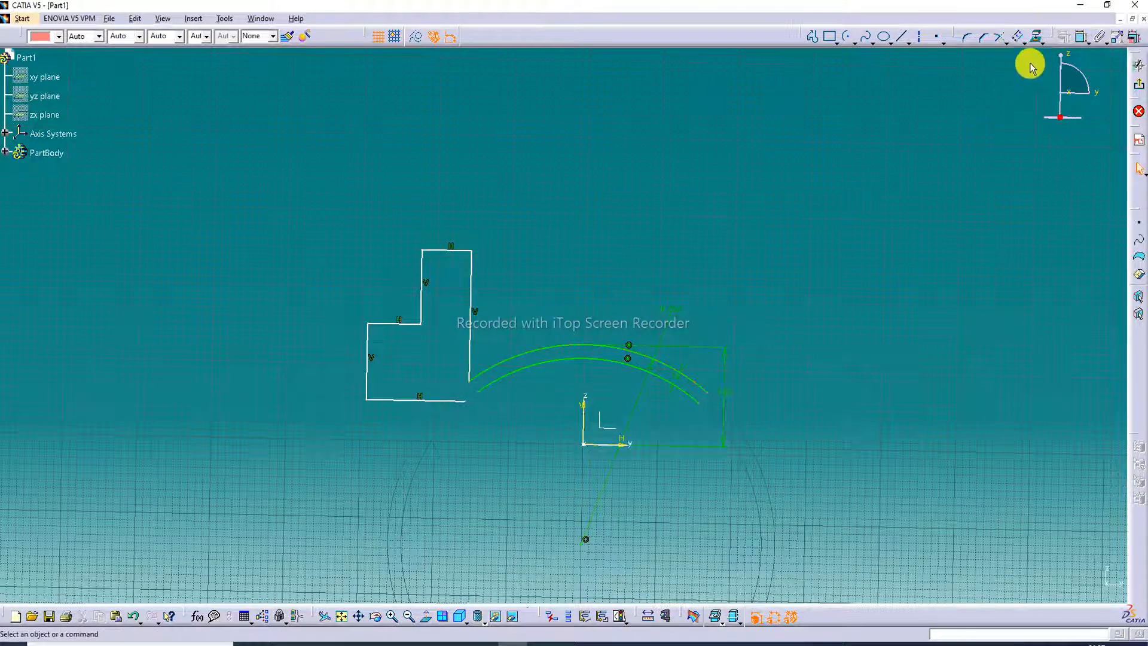
pyautogui.click(996, 43)
pyautogui.click(446, 400)
pyautogui.click(491, 387)
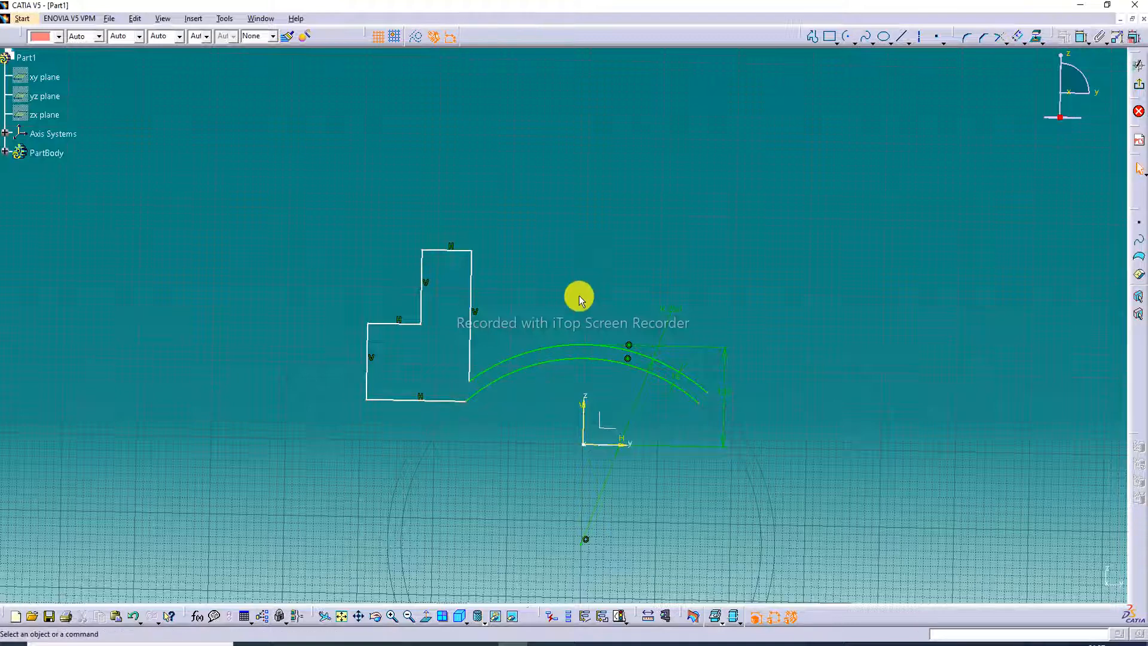
# Step: Narrow the lower part of the stepped profile by moving its outer vertical line inward and its bottom line slightly down
pyautogui.moveTo(449, 402)
pyautogui.mouseDown()
pyautogui.moveTo(447, 415)
pyautogui.moveTo(440, 404)
pyautogui.mouseUp()
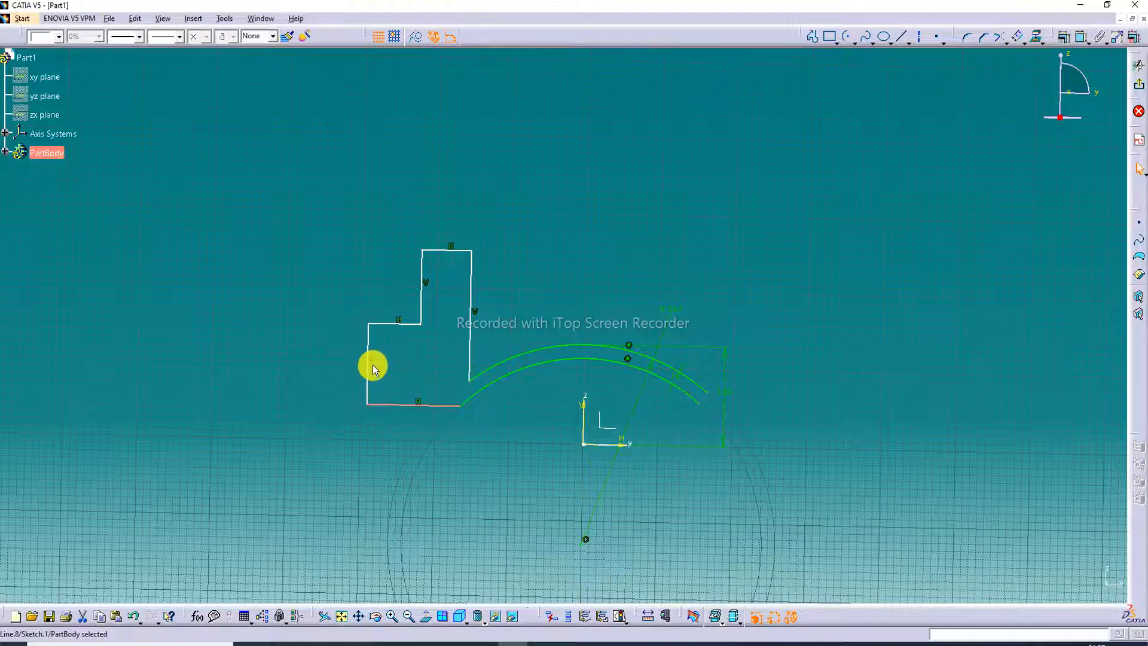
pyautogui.moveTo(368, 363); pyautogui.dragTo(393, 364)
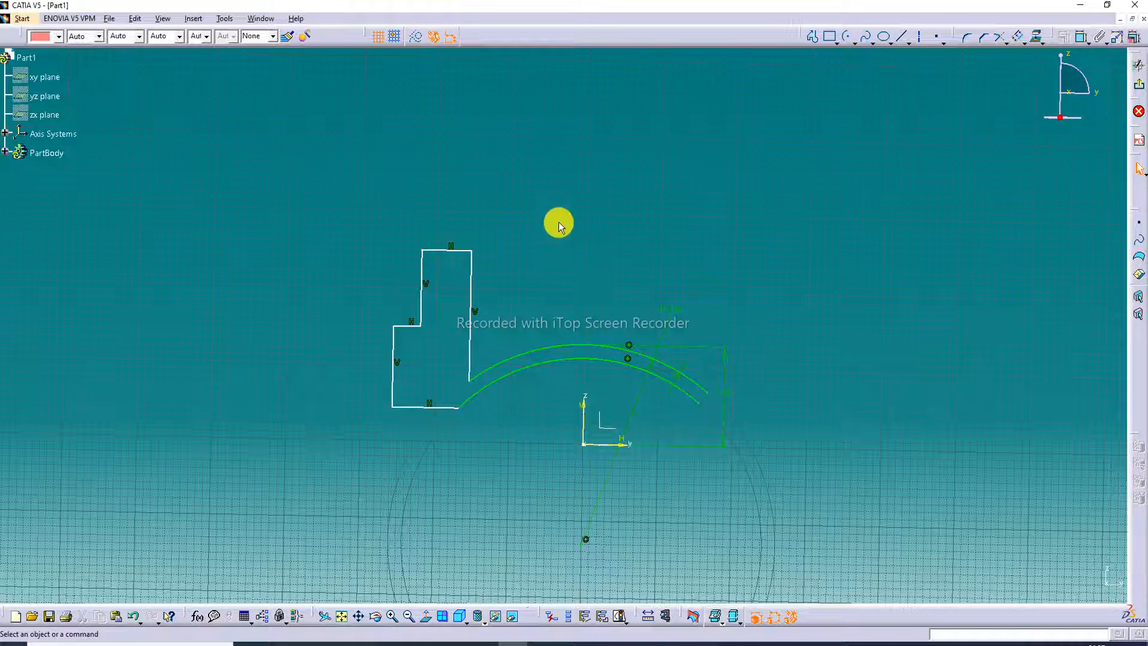
pyautogui.moveTo(433, 408); pyautogui.dragTo(422, 409)
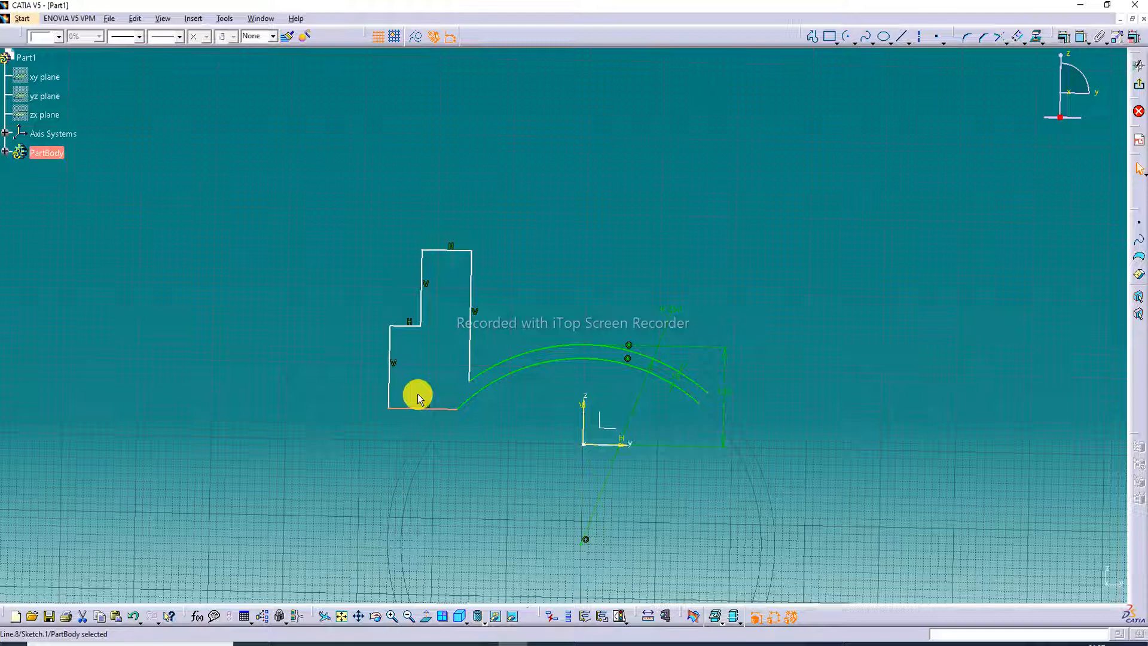
# Step: Mirror all six lines of the stepped flange profile about the sketch's vertical axis
pyautogui.keyDown('ctrl'); pyautogui.click(390, 372); pyautogui.keyUp('ctrl')
pyautogui.keyDown('ctrl'); pyautogui.click(406, 325); pyautogui.keyUp('ctrl')
pyautogui.keyDown('ctrl'); pyautogui.click(422, 300); pyautogui.keyUp('ctrl')
pyautogui.keyDown('ctrl'); pyautogui.click(449, 250); pyautogui.keyUp('ctrl')
pyautogui.keyDown('ctrl'); pyautogui.click(472, 279); pyautogui.keyUp('ctrl')
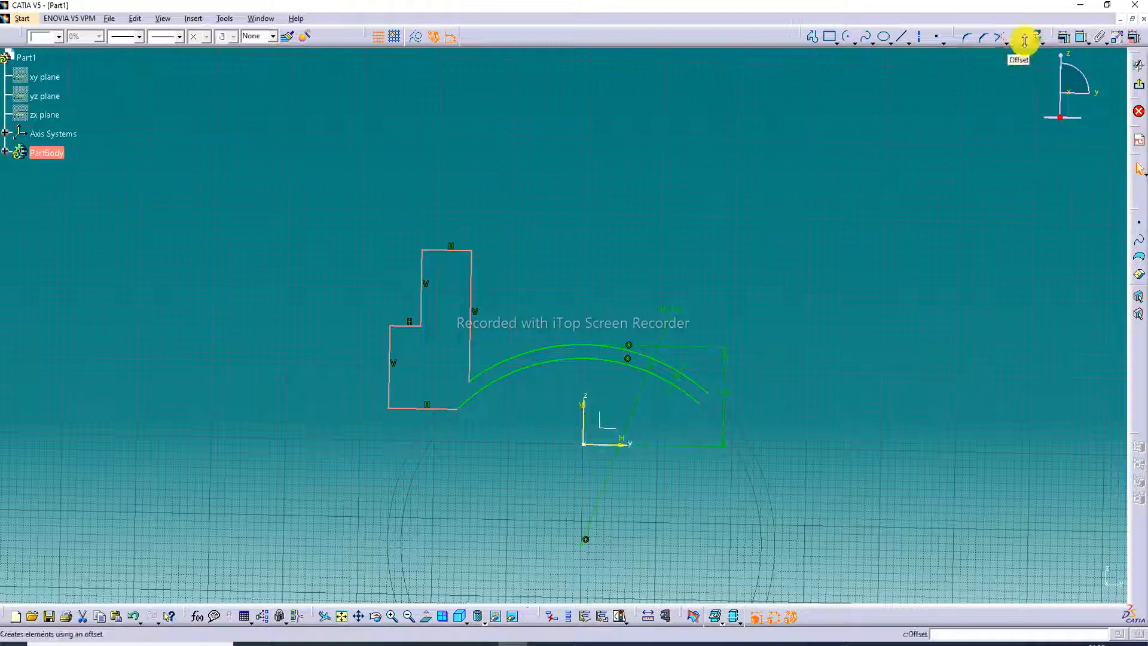
pyautogui.click(1024, 41)
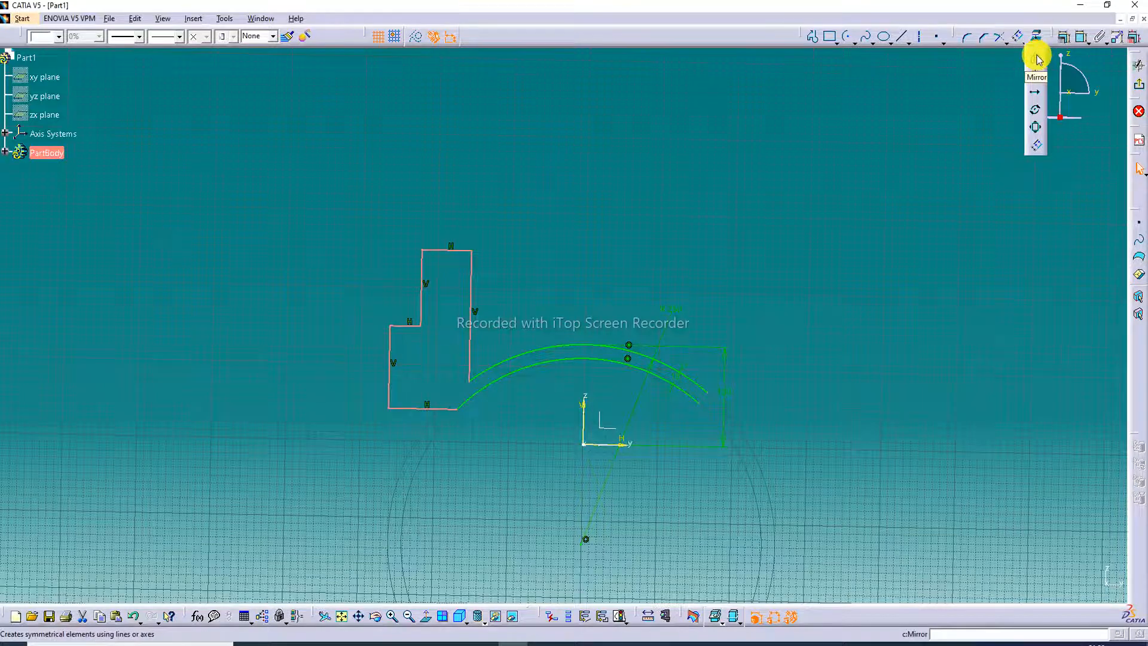
pyautogui.click(1038, 58)
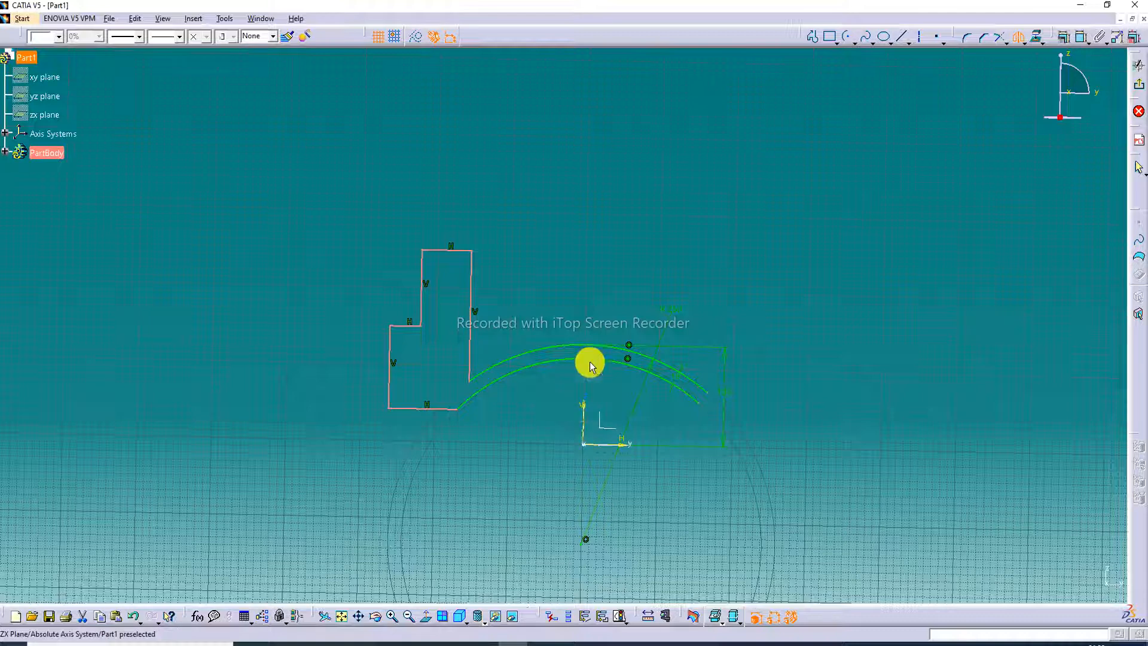
pyautogui.click(591, 426)
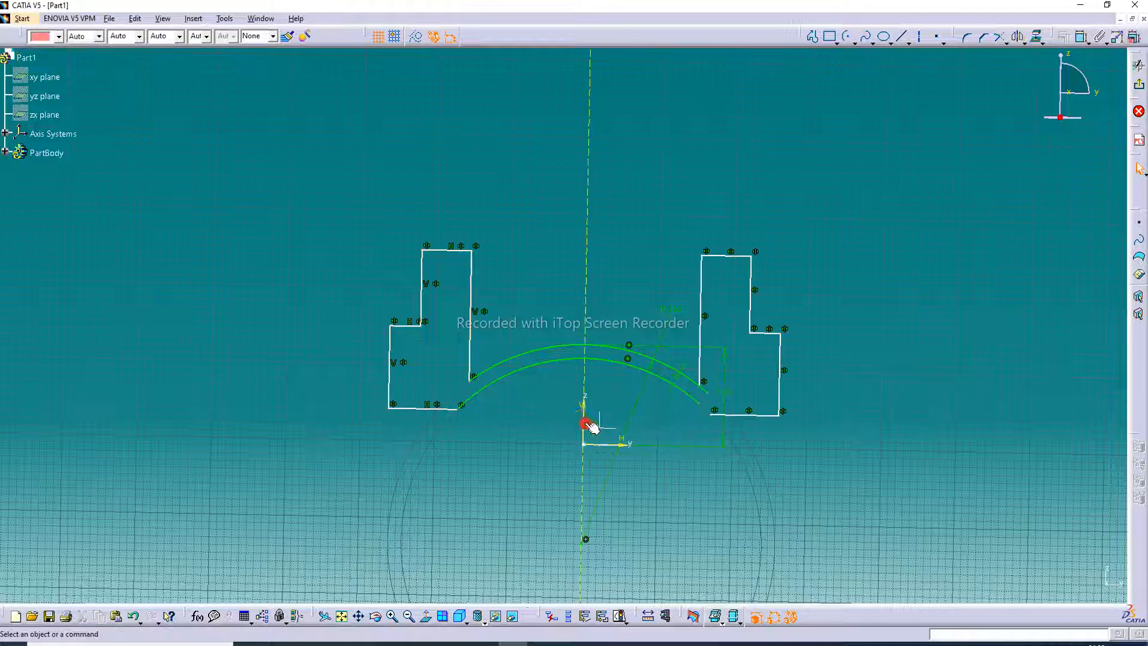
# Step: Trim the mirrored profile's inner vertical line with the upper arc and its bottom horizontal line with the lower arc
pyautogui.click(1000, 37)
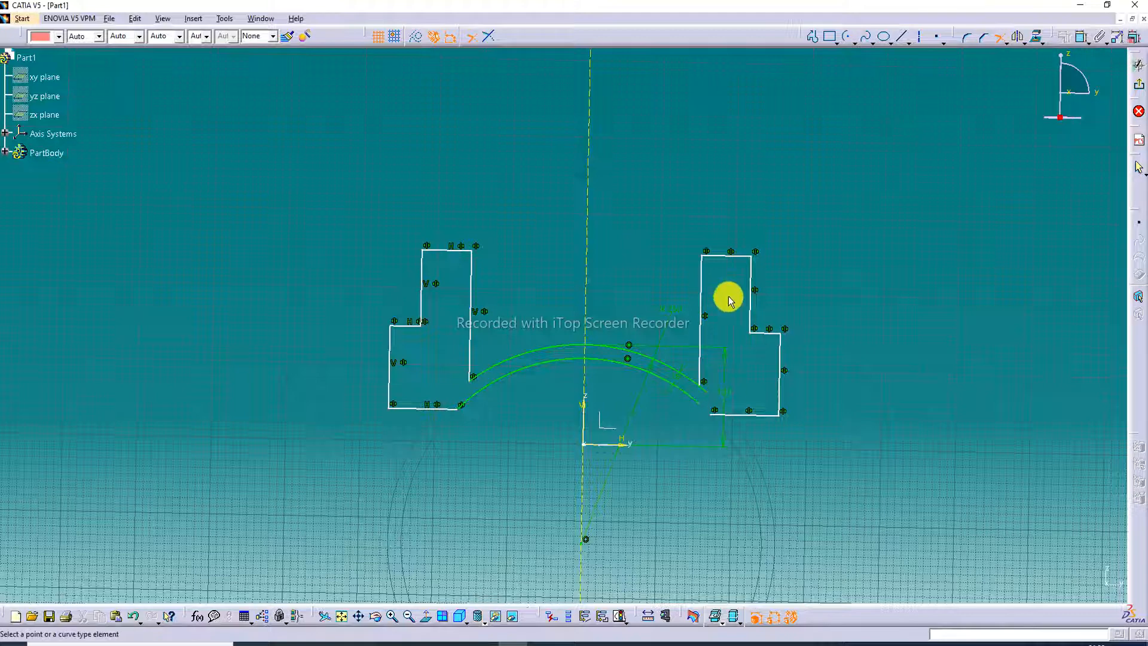
pyautogui.click(694, 382)
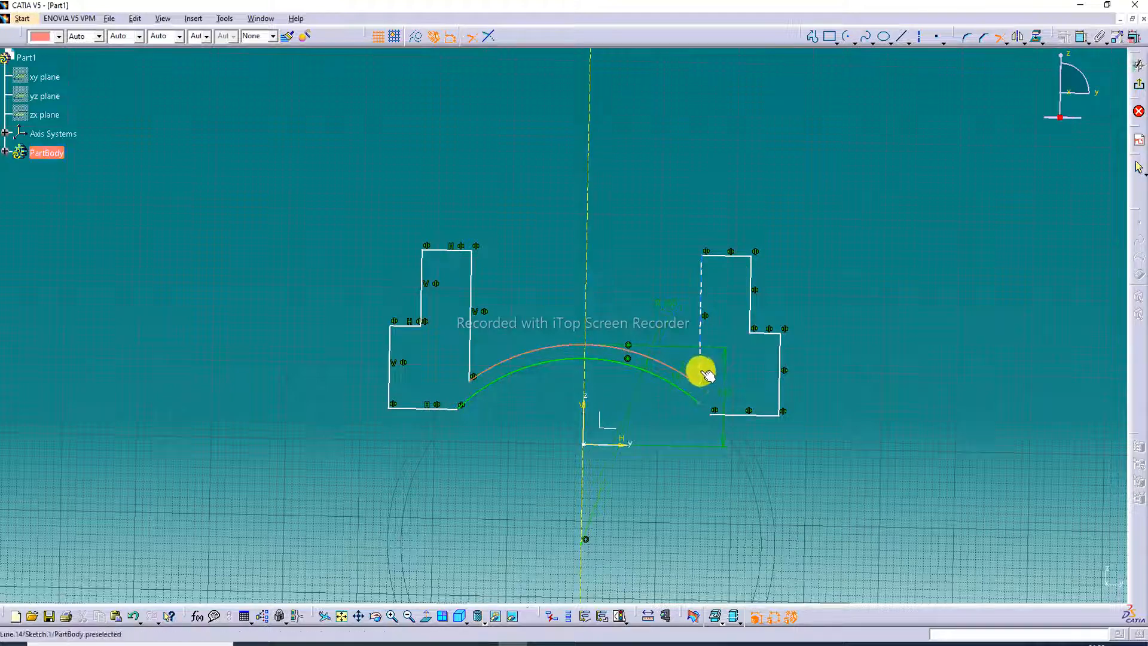
pyautogui.click(702, 370)
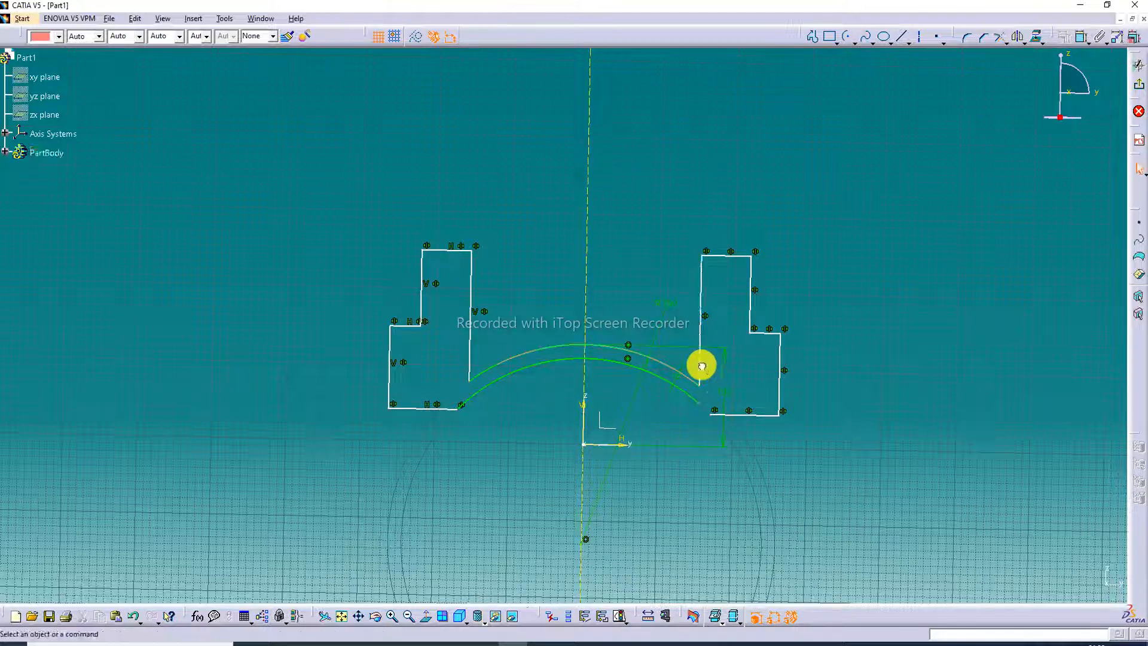
pyautogui.click(997, 38)
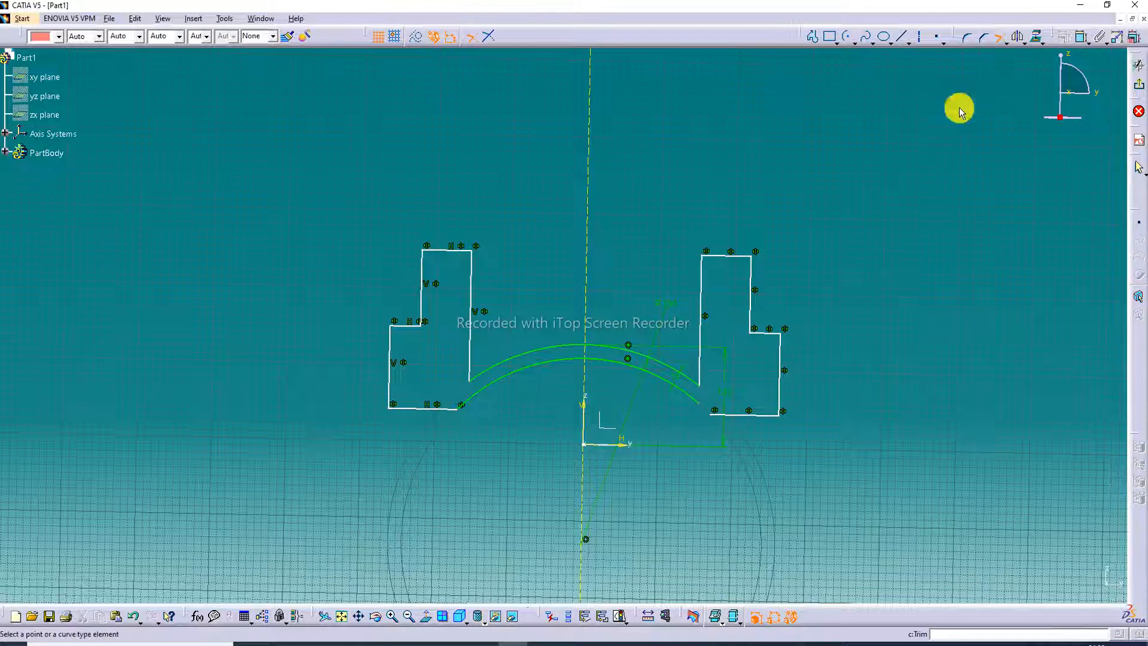
pyautogui.click(702, 408)
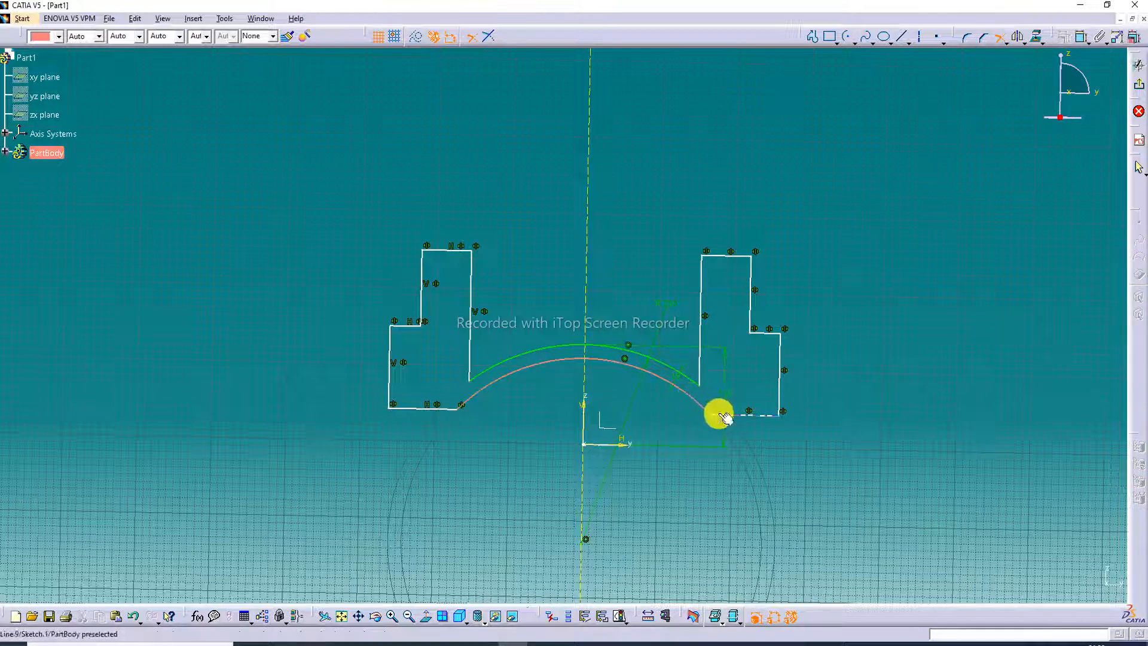
pyautogui.click(719, 414)
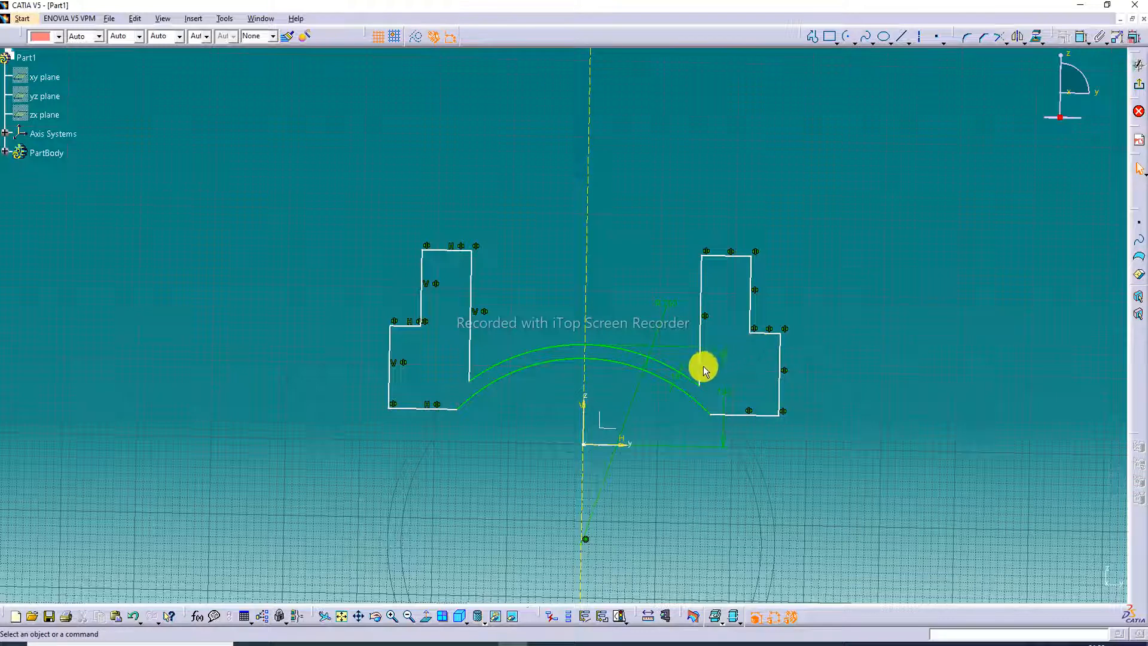
# Step: Narrow the mirrored flanges by moving an inner vertical line outward, and shift their bottom line slightly down
pyautogui.moveTo(699, 368); pyautogui.dragTo(714, 374)
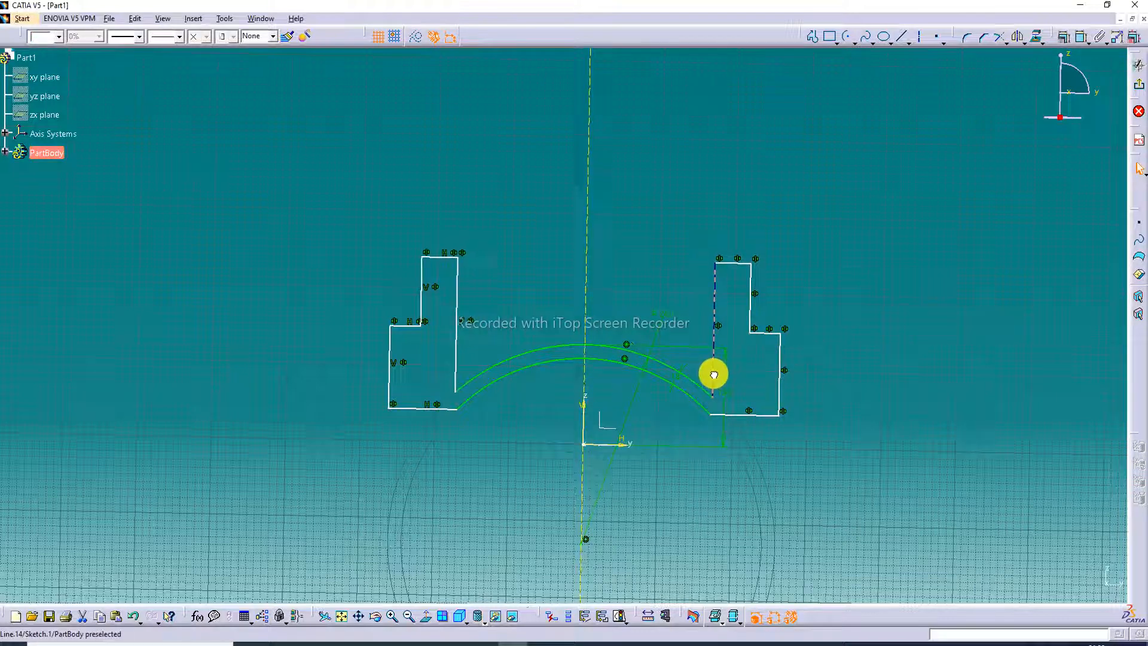
pyautogui.moveTo(444, 409); pyautogui.dragTo(448, 421)
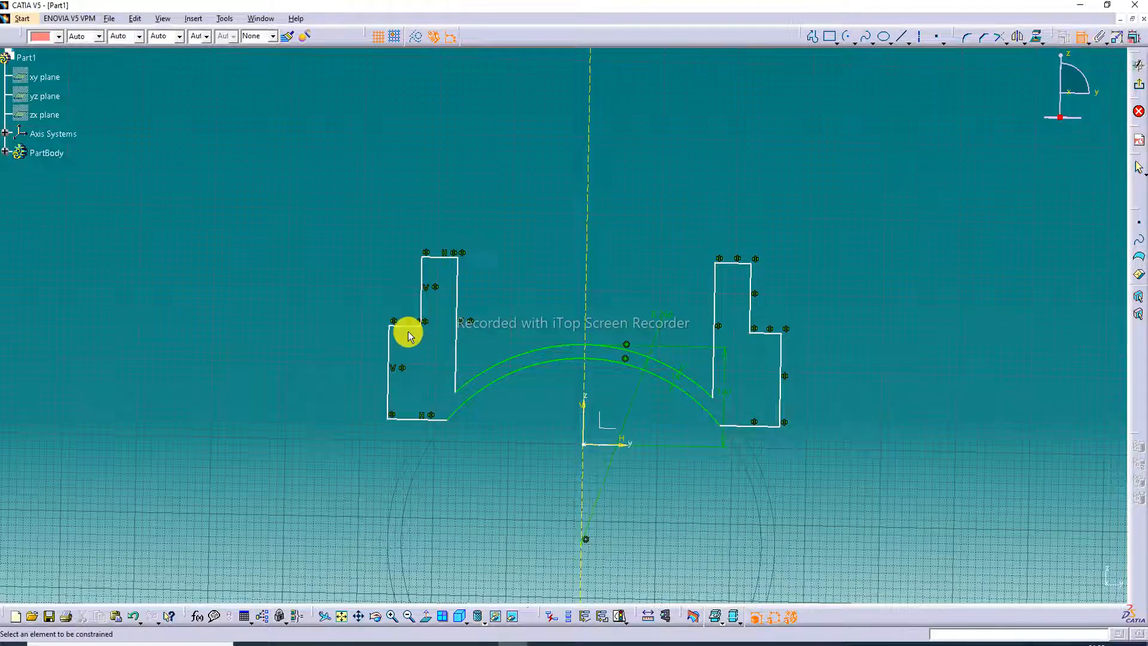
# Step: Dimension the short horizontal step line of the original flange profile and reduce it to a narrow shoulder
pyautogui.moveTo(437, 315); pyautogui.dragTo(434, 253, button='middle')
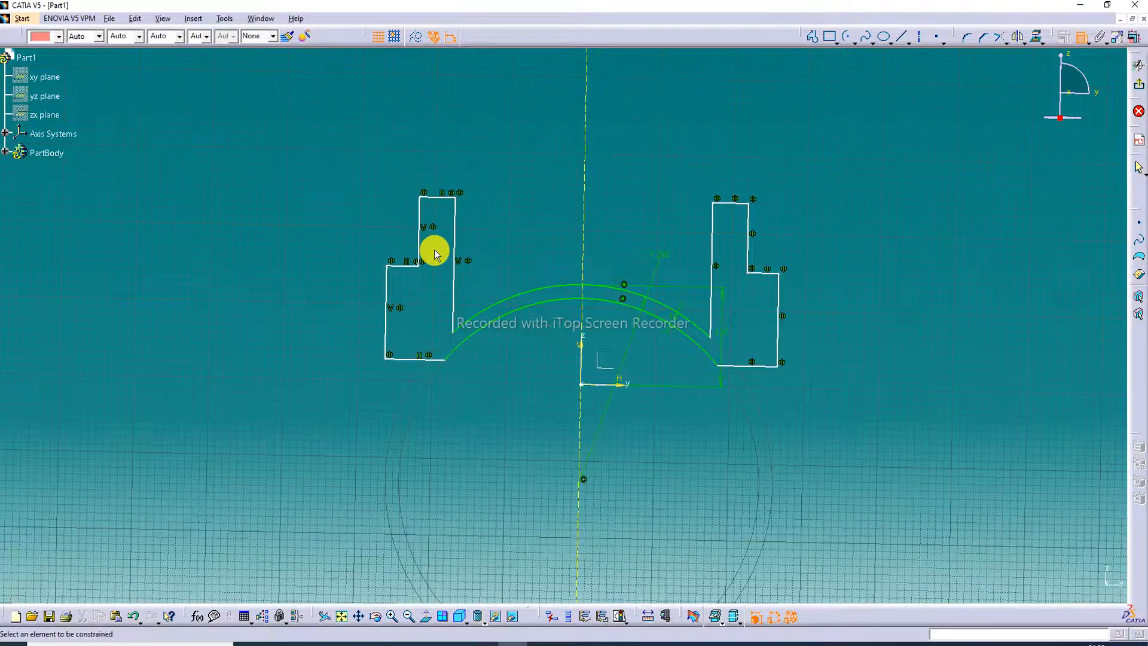
pyautogui.click(411, 267)
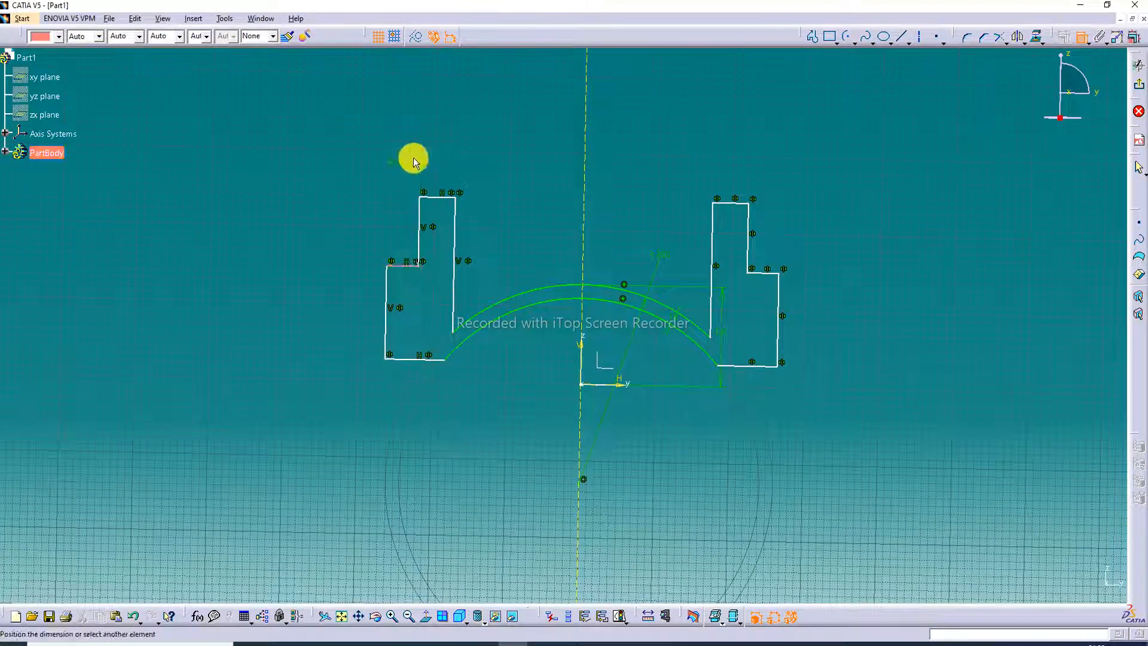
pyautogui.doubleClick(409, 155)
pyautogui.write('0')
pyautogui.press('Return')
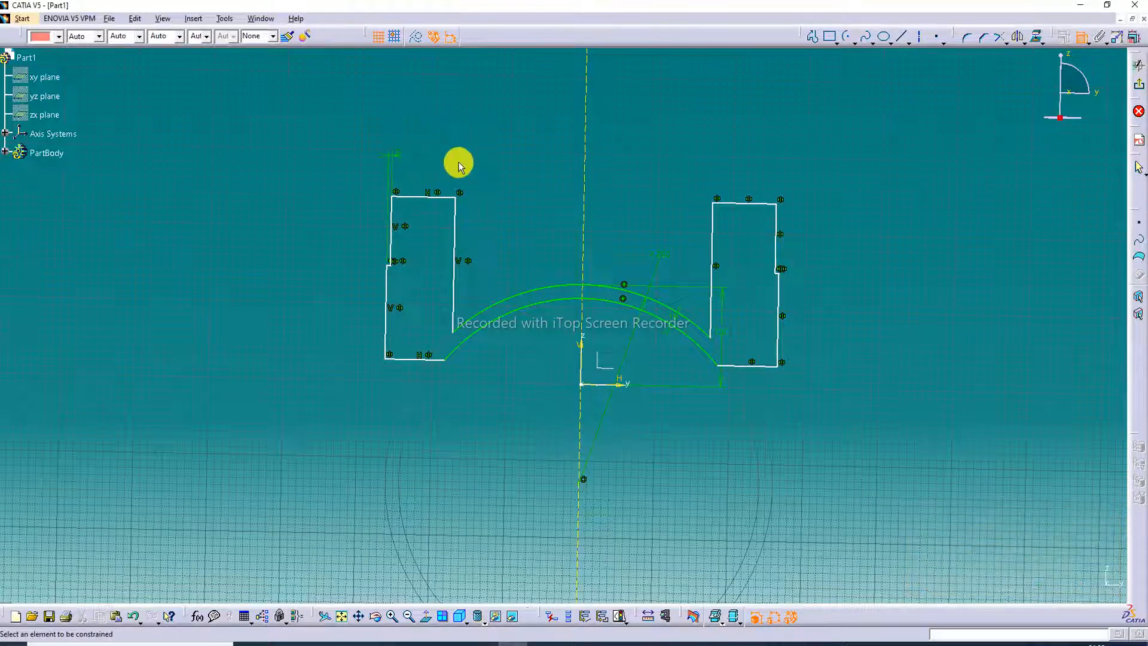
# Step: Dimension the top line of the original flange profile and set its length to 26 mm
pyautogui.click(425, 198)
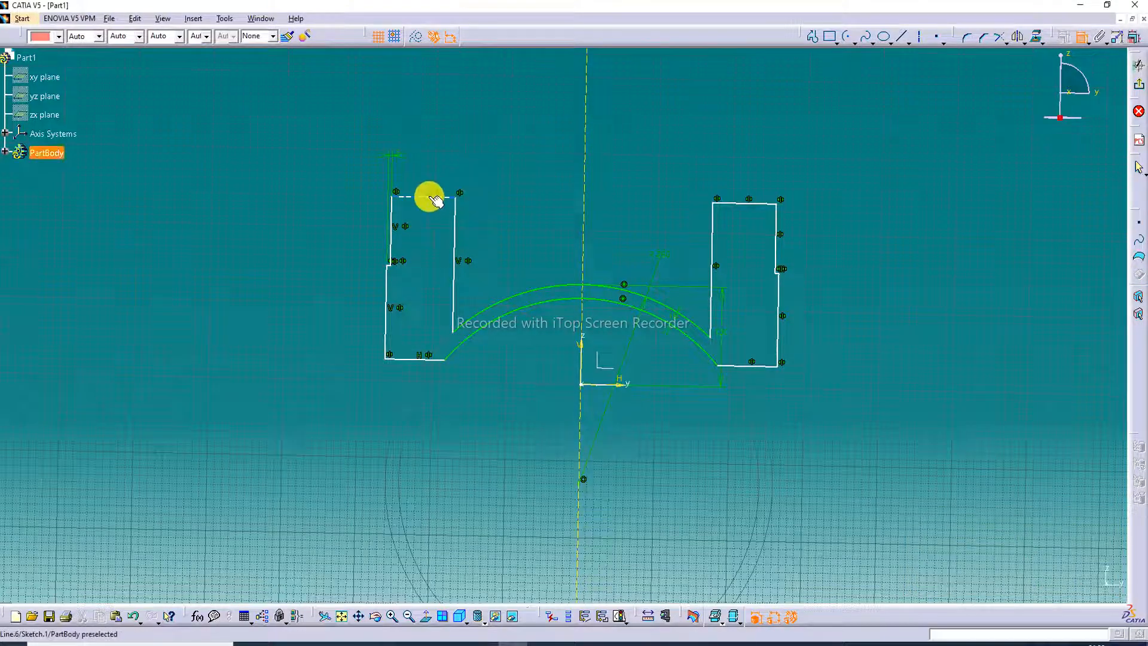
pyautogui.click(431, 169)
pyautogui.doubleClick(430, 168)
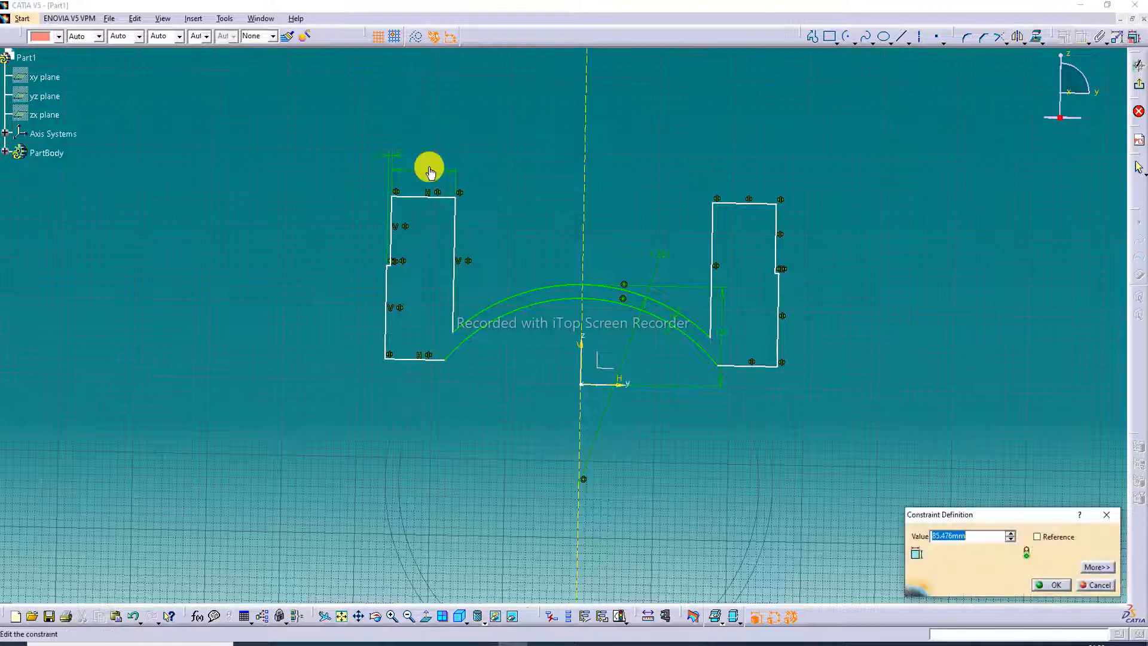
pyautogui.write('26')
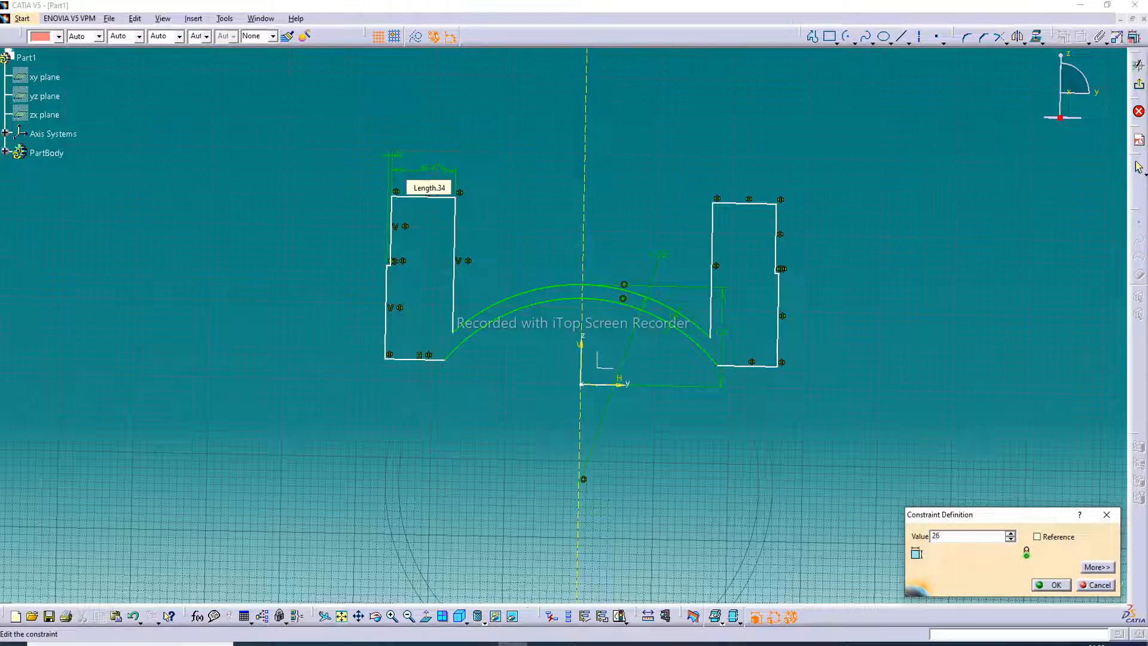
pyautogui.press('Return')
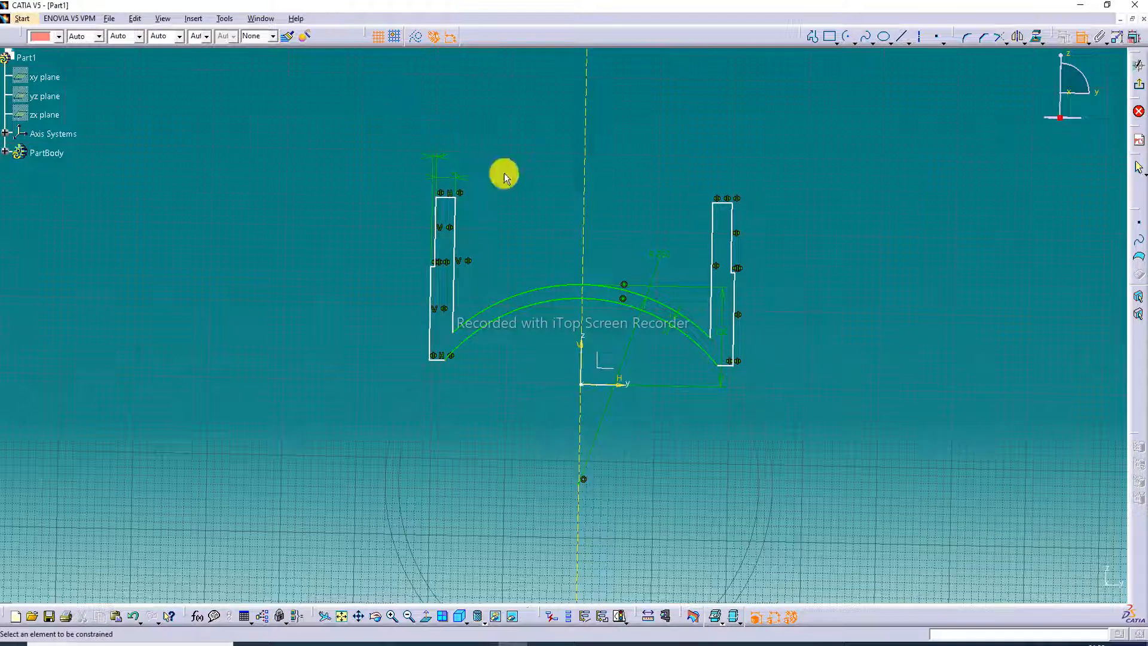
# Step: Dimension the flange's top line from the horizontal axis and set the distance to 142 mm
pyautogui.click(444, 198)
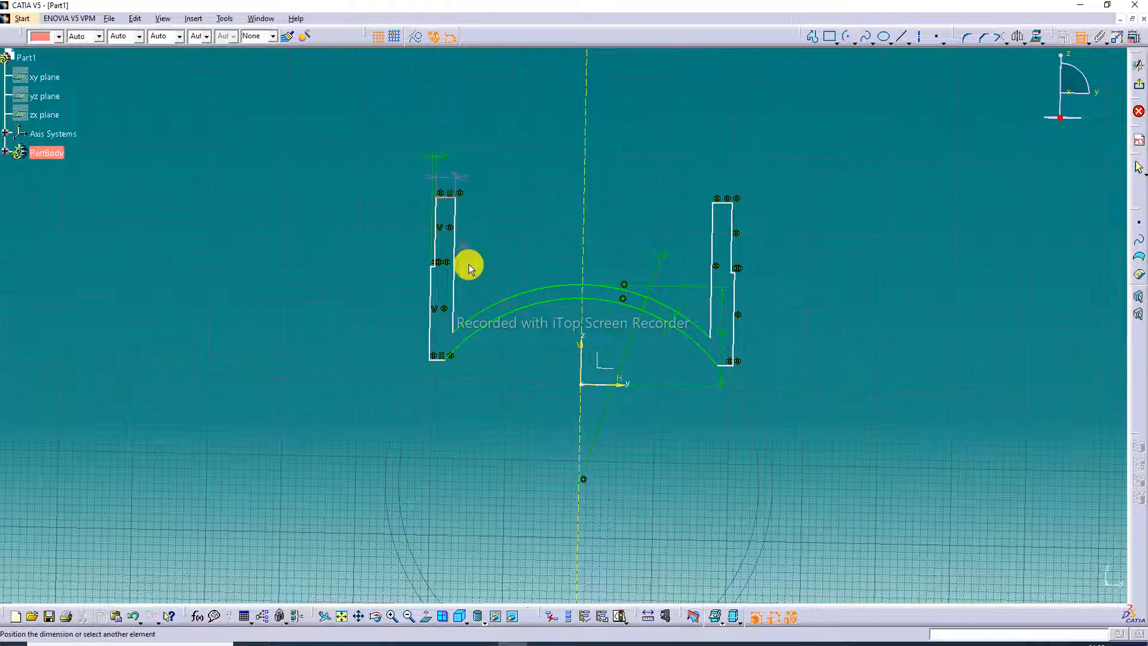
pyautogui.click(604, 385)
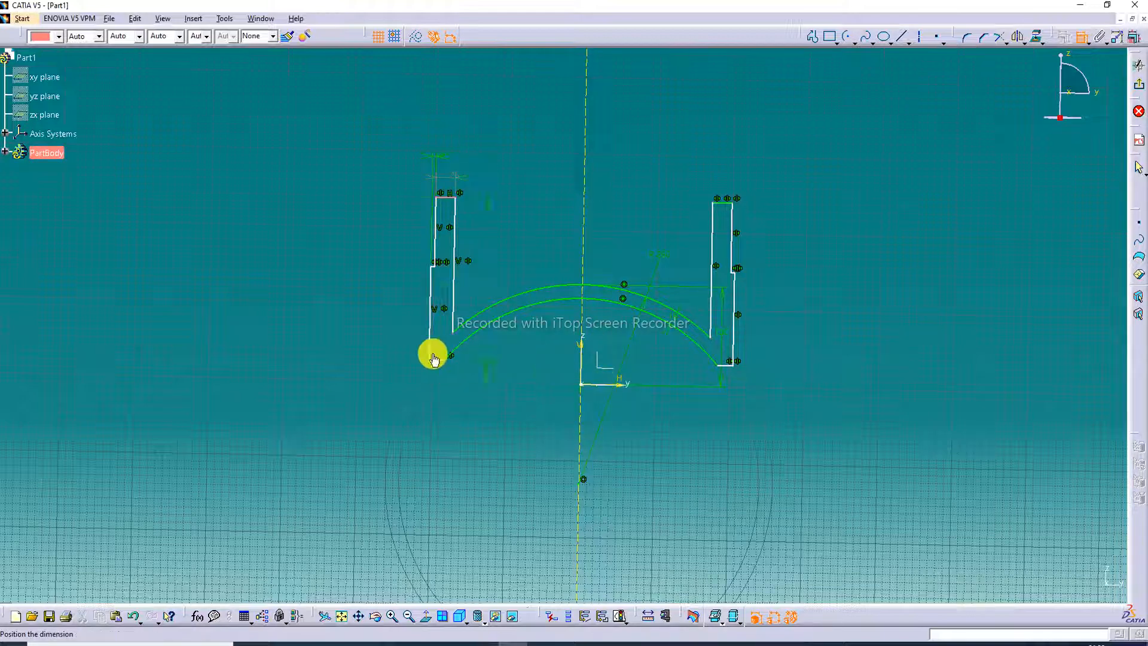
pyautogui.doubleClick(361, 292)
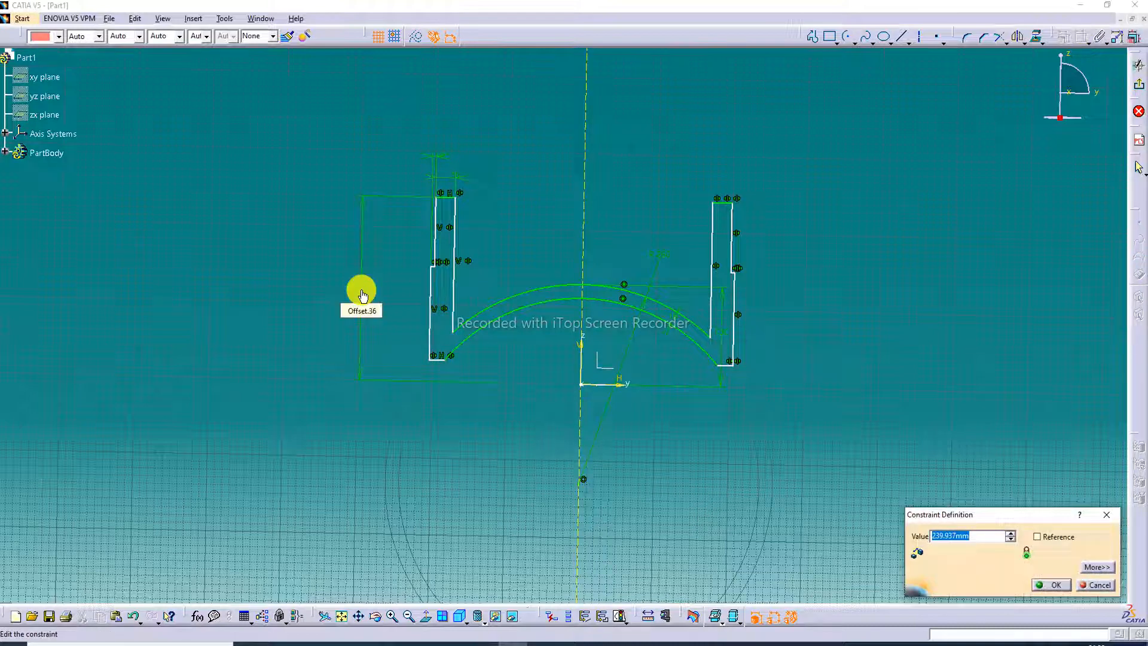
pyautogui.write('142')
pyautogui.press('Return')
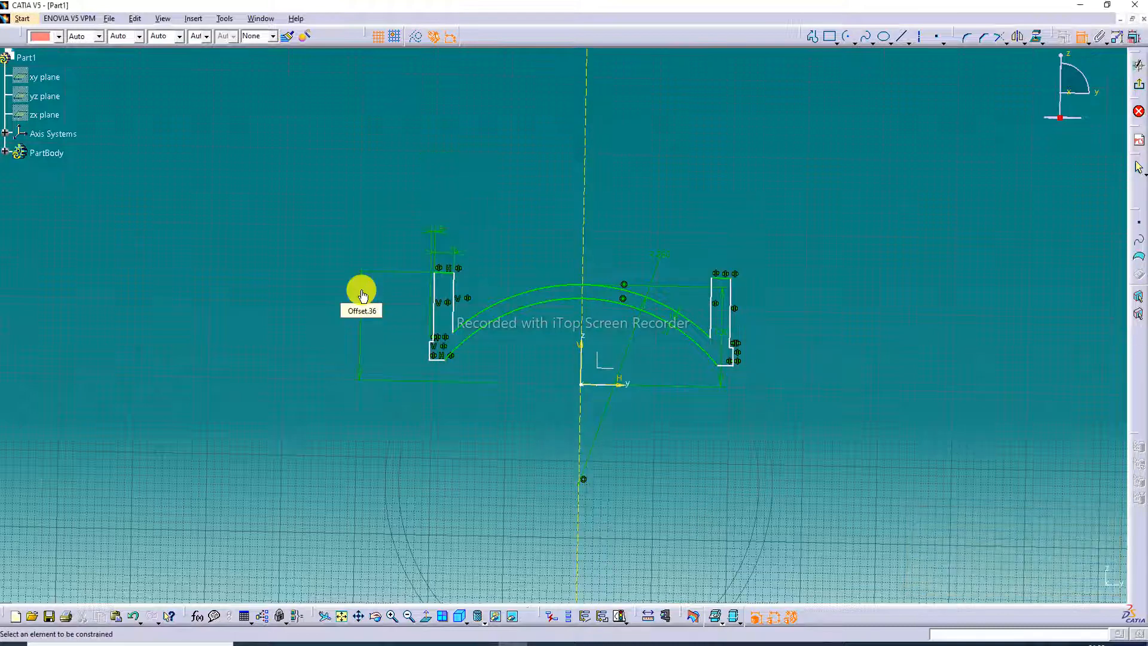
# Step: Dimension the flange's short step line from the horizontal axis and set the distance to 98 mm
pyautogui.moveTo(529, 301); pyautogui.dragTo(526, 261, button='middle')
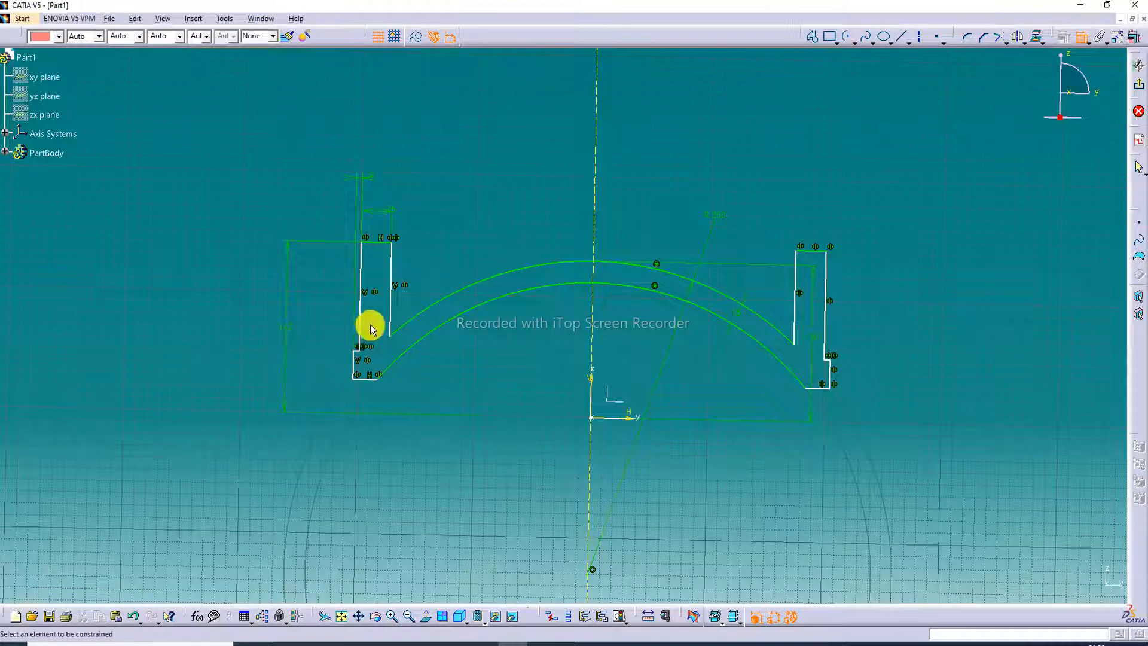
pyautogui.moveTo(366, 352); pyautogui.dragTo(367, 300, button='middle')
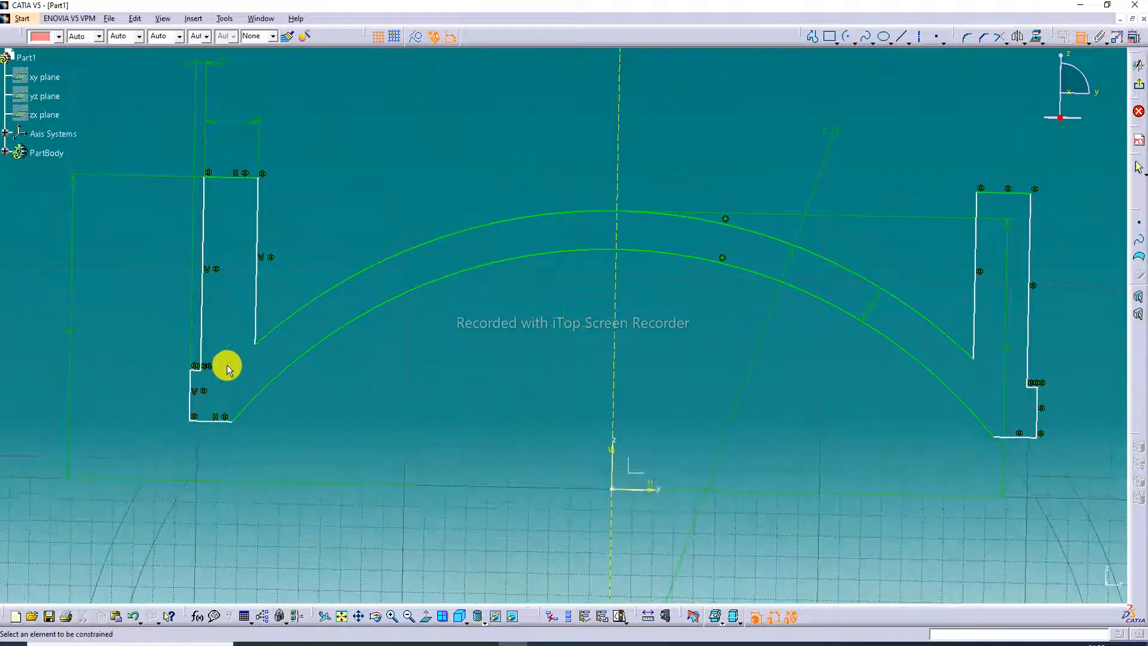
pyautogui.click(203, 376)
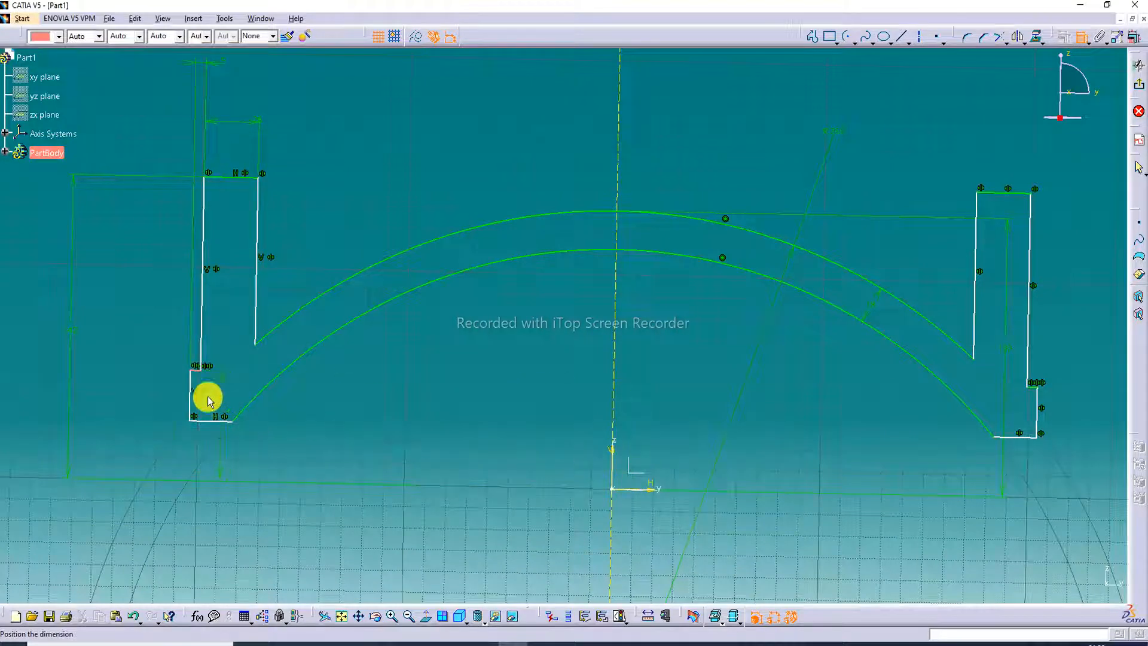
pyautogui.click(124, 413)
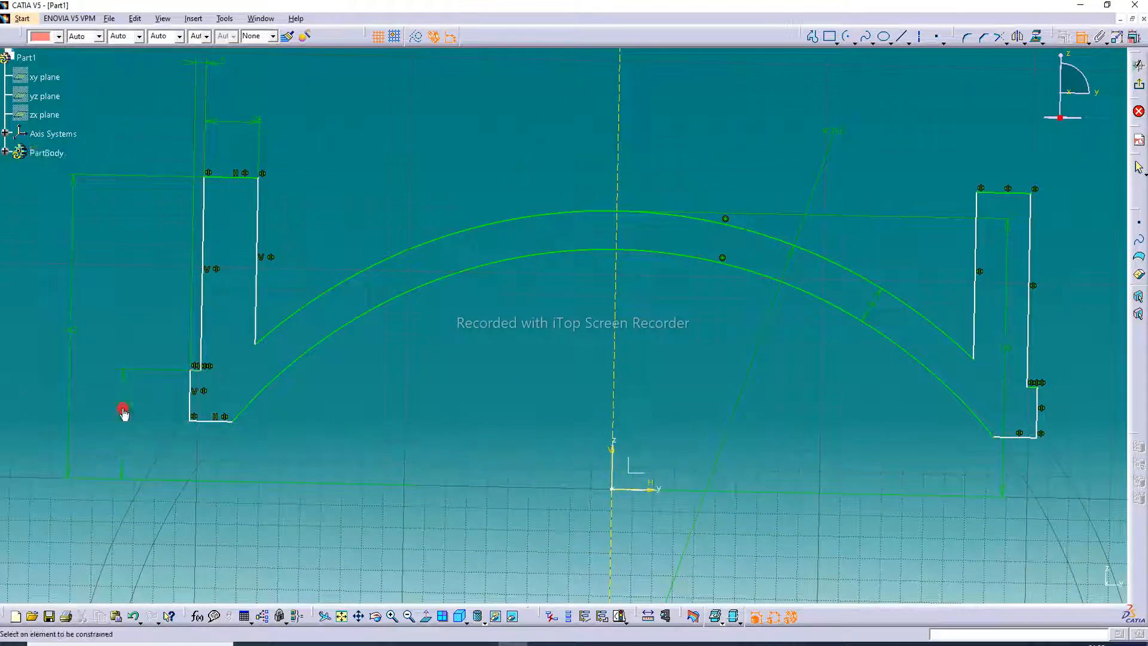
pyautogui.doubleClick(123, 412)
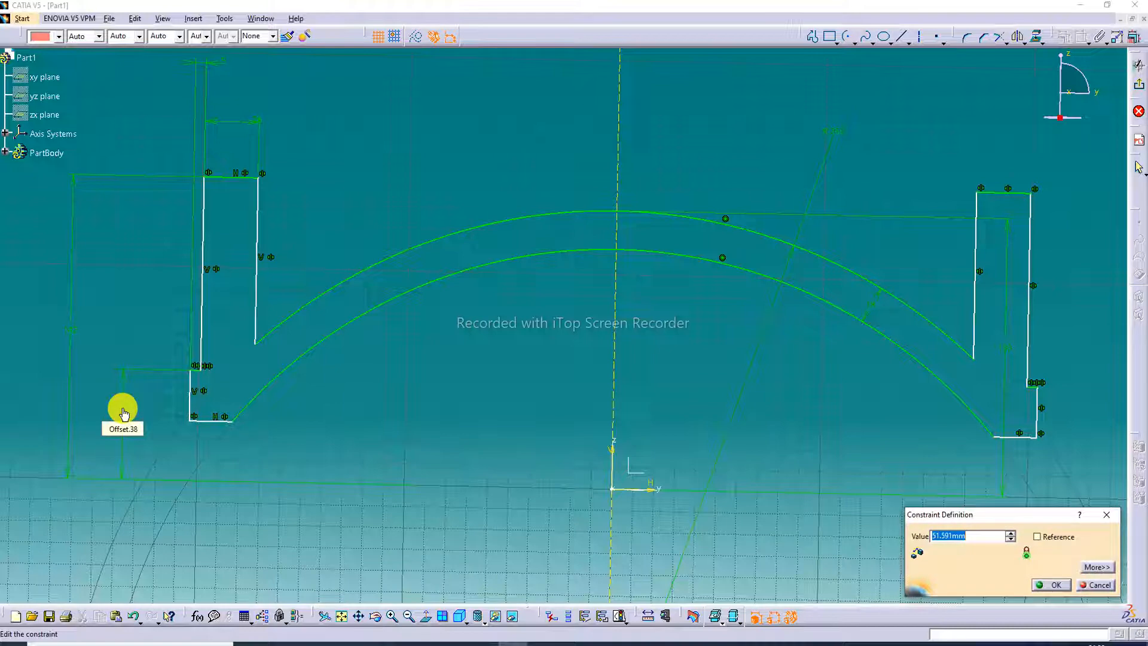
pyautogui.write('98')
pyautogui.press('Return')
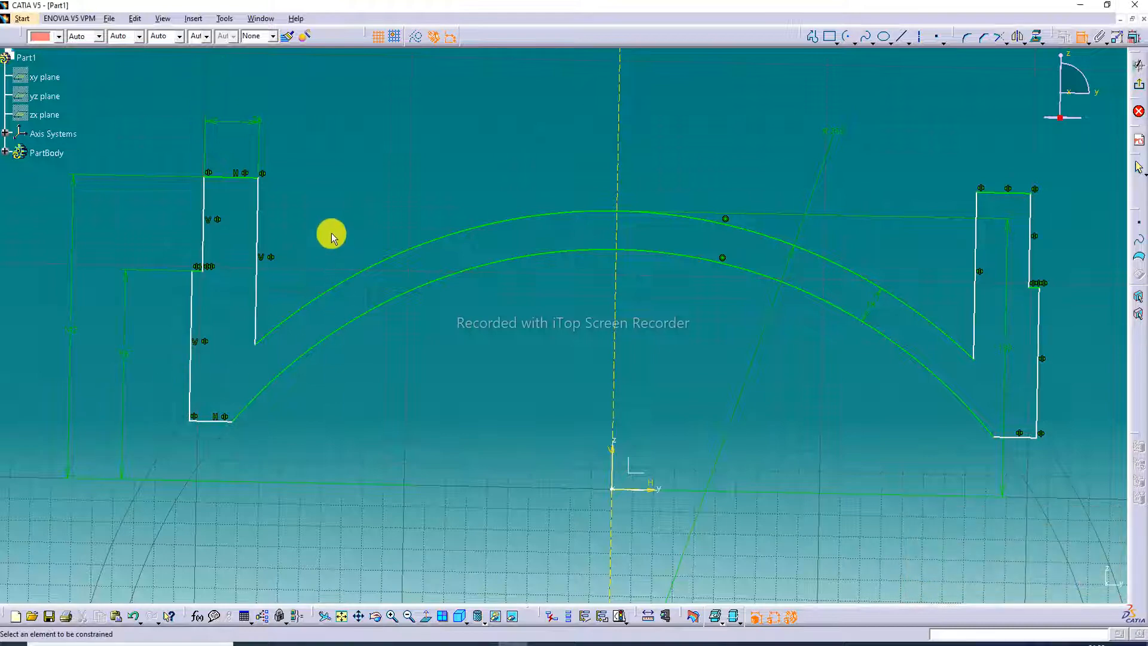
# Step: Dimension the flange's bottom line from the horizontal axis and set the distance to 68 mm
pyautogui.click(210, 422)
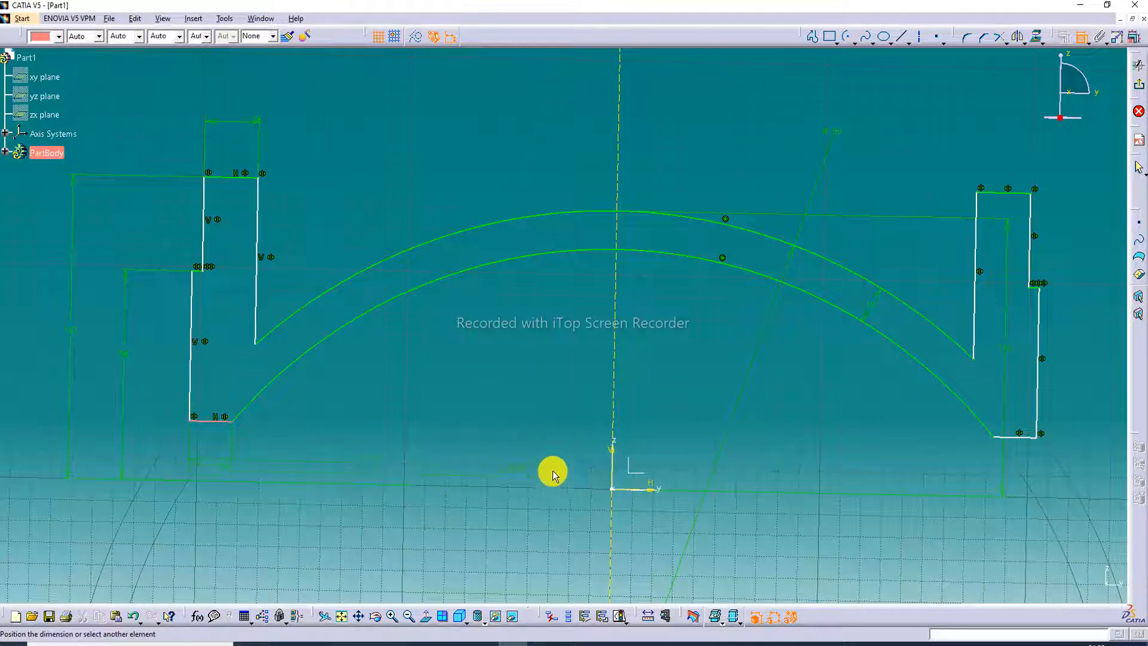
pyautogui.click(635, 494)
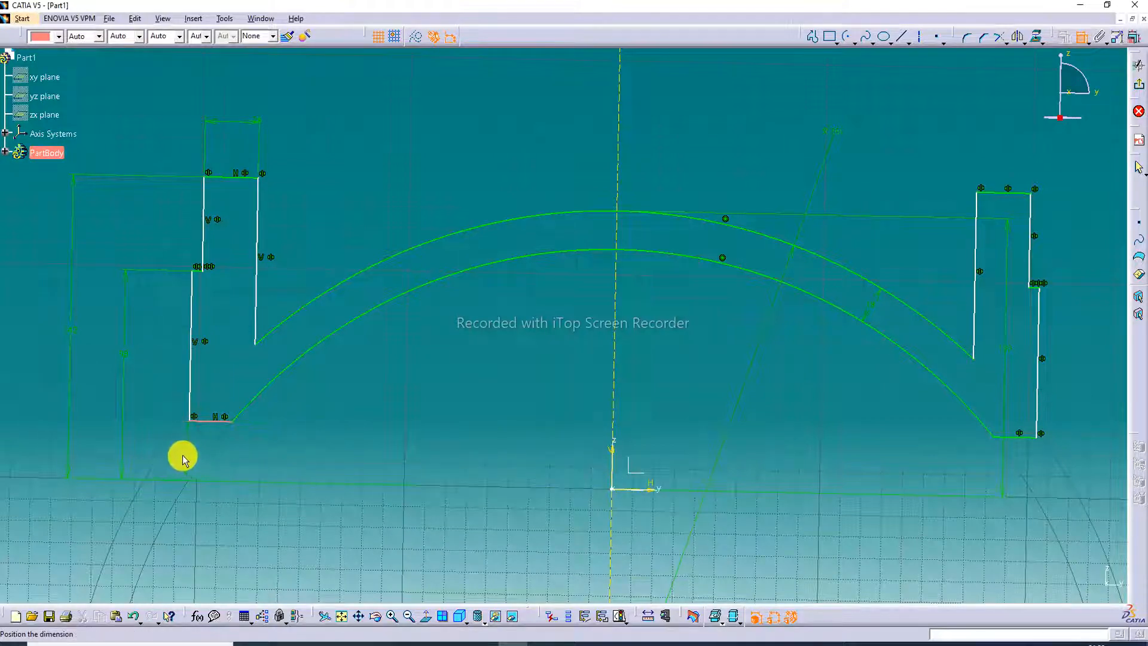
pyautogui.click(166, 454)
pyautogui.doubleClick(165, 453)
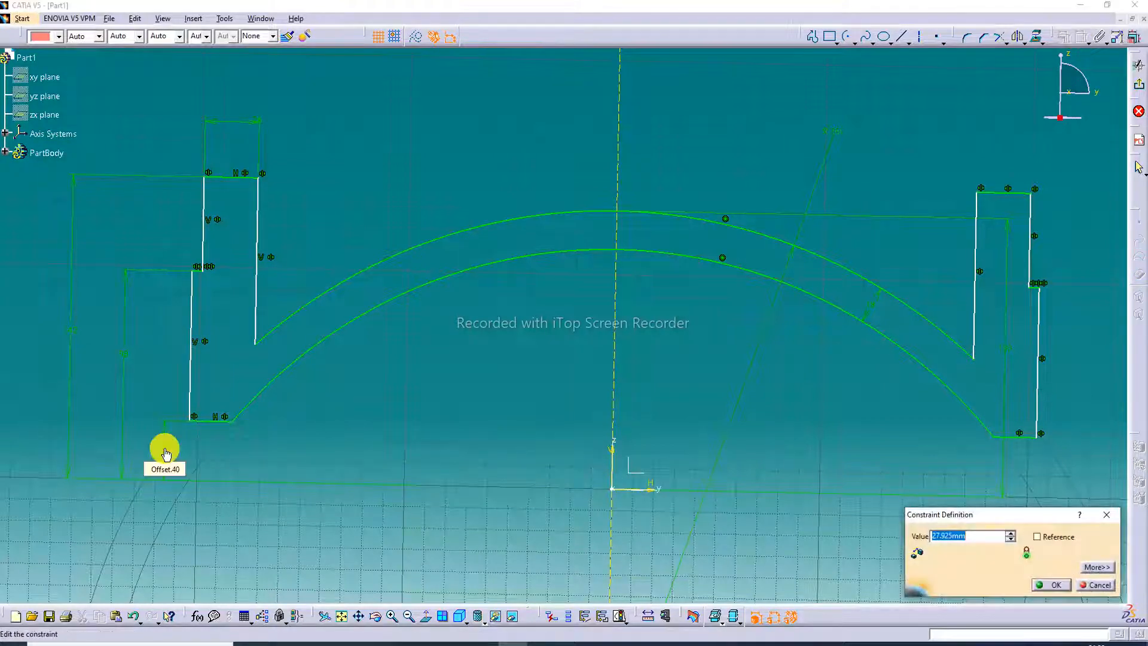
pyautogui.press('Return')
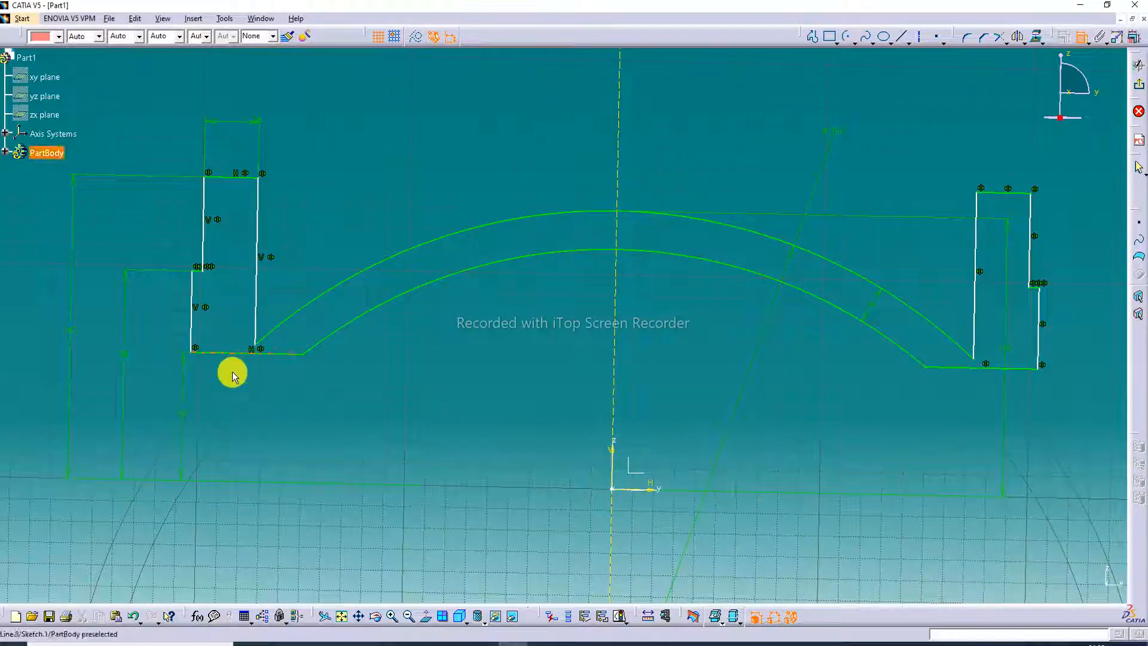
pyautogui.doubleClick(183, 419)
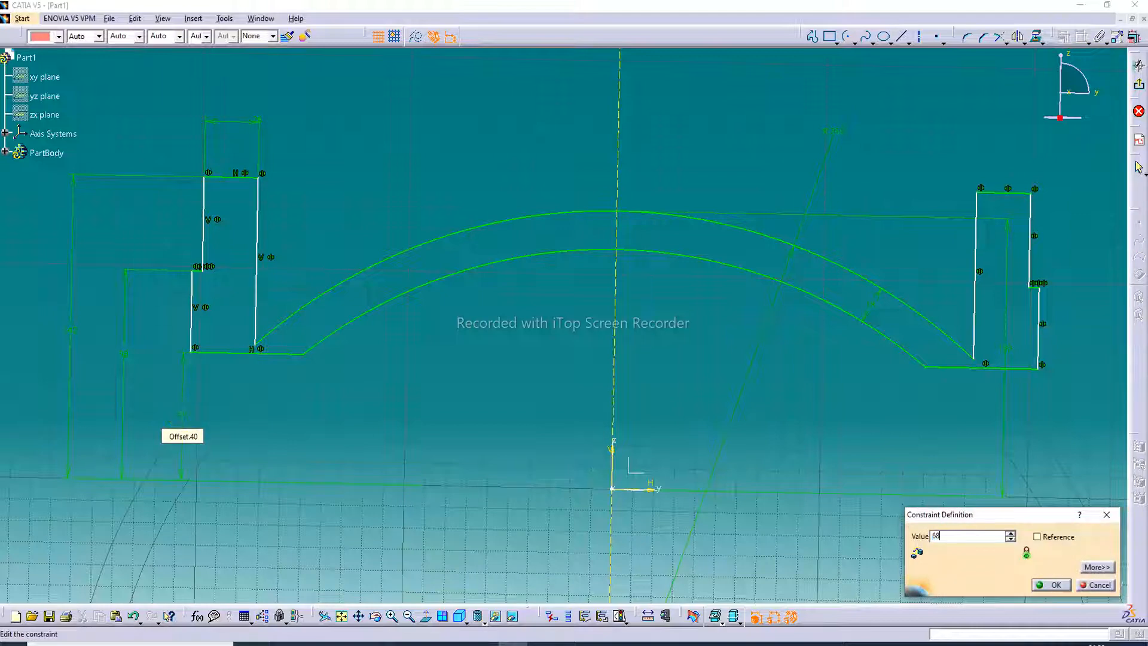
pyautogui.write('68')
pyautogui.press('Return')
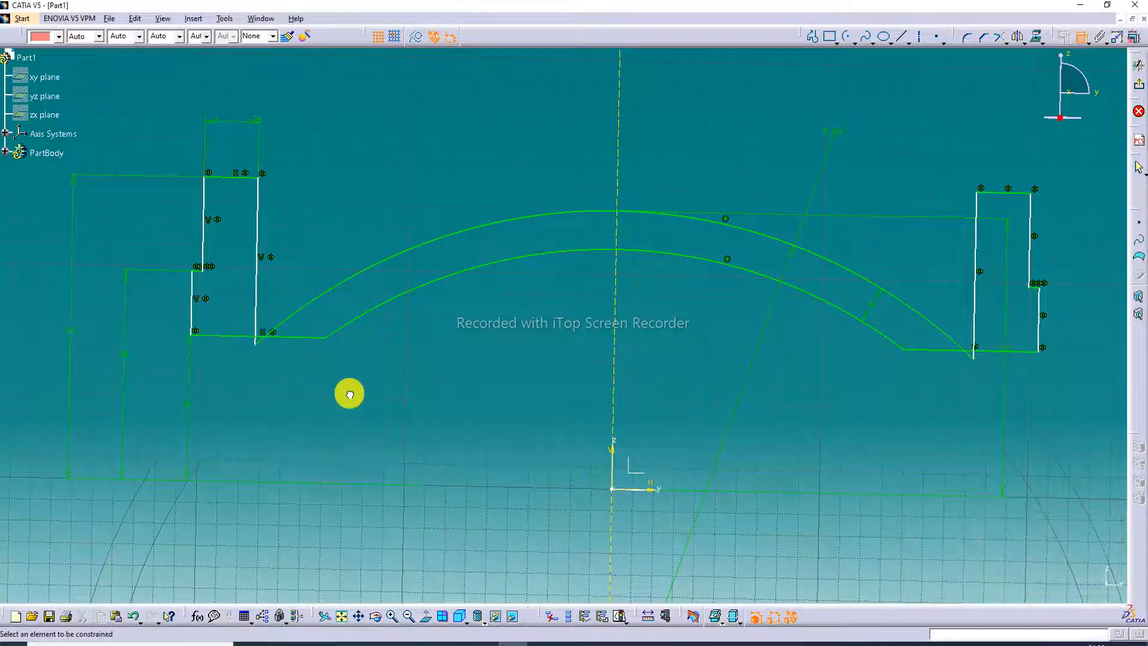
# Step: Re-enter 68 mm as the original flange's bottom line distance from the horizontal axis, and pull its inner vertical line toward the vertical axis
pyautogui.click(256, 241)
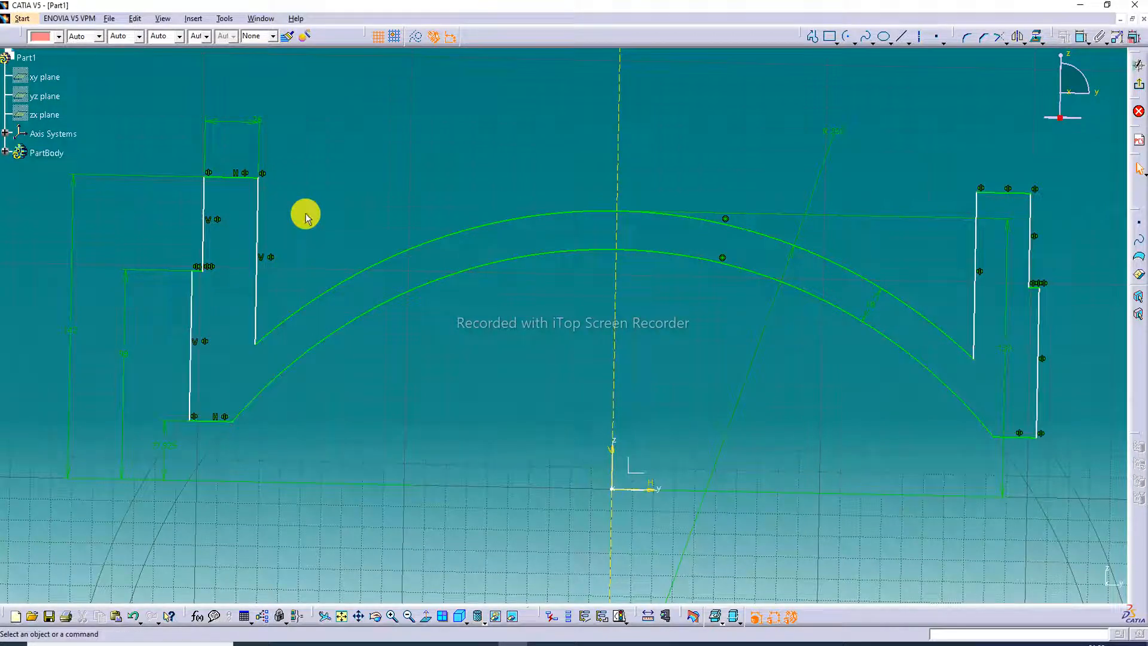
pyautogui.doubleClick(166, 448)
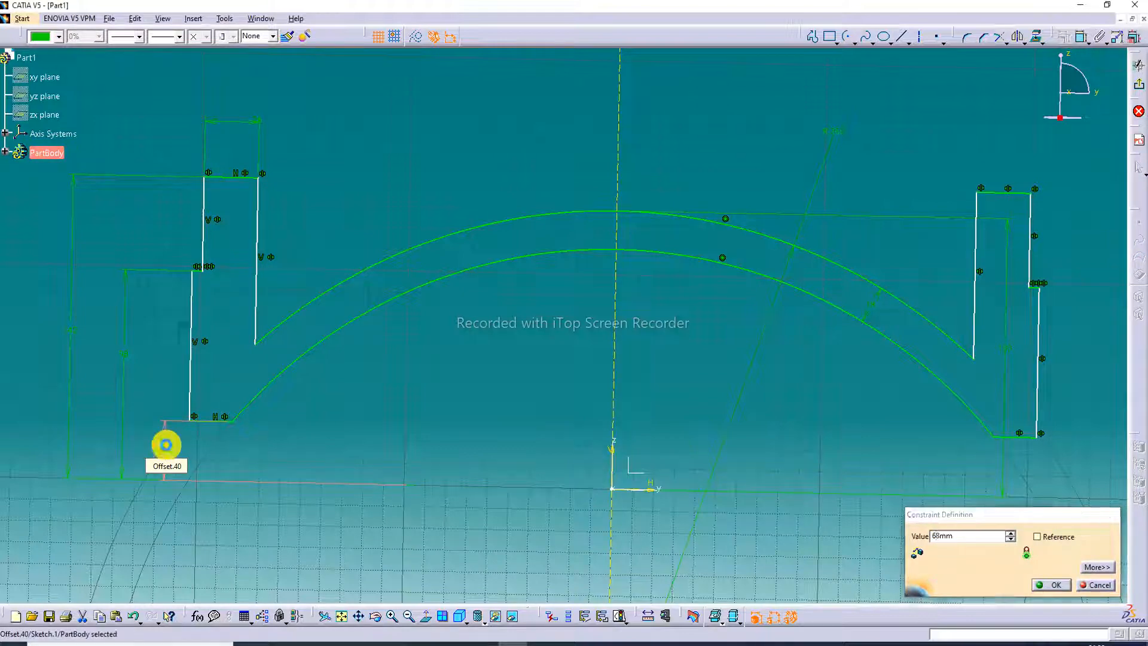
pyautogui.press('Return')
pyautogui.moveTo(264, 273)
pyautogui.mouseDown()
pyautogui.moveTo(277, 243)
pyautogui.moveTo(305, 225)
pyautogui.moveTo(332, 234)
pyautogui.mouseUp()
pyautogui.click(432, 171)
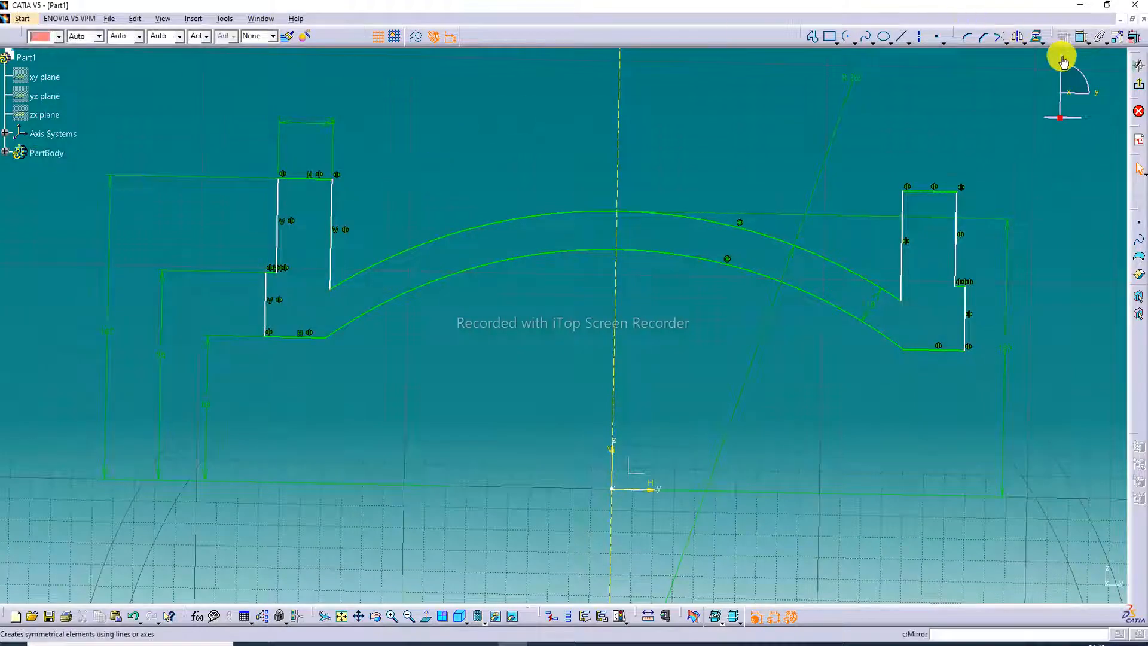
# Step: Dimension the distance between the outermost vertical lines of the two flanges and set it to 368 mm
pyautogui.click(1080, 37)
pyautogui.click(265, 301)
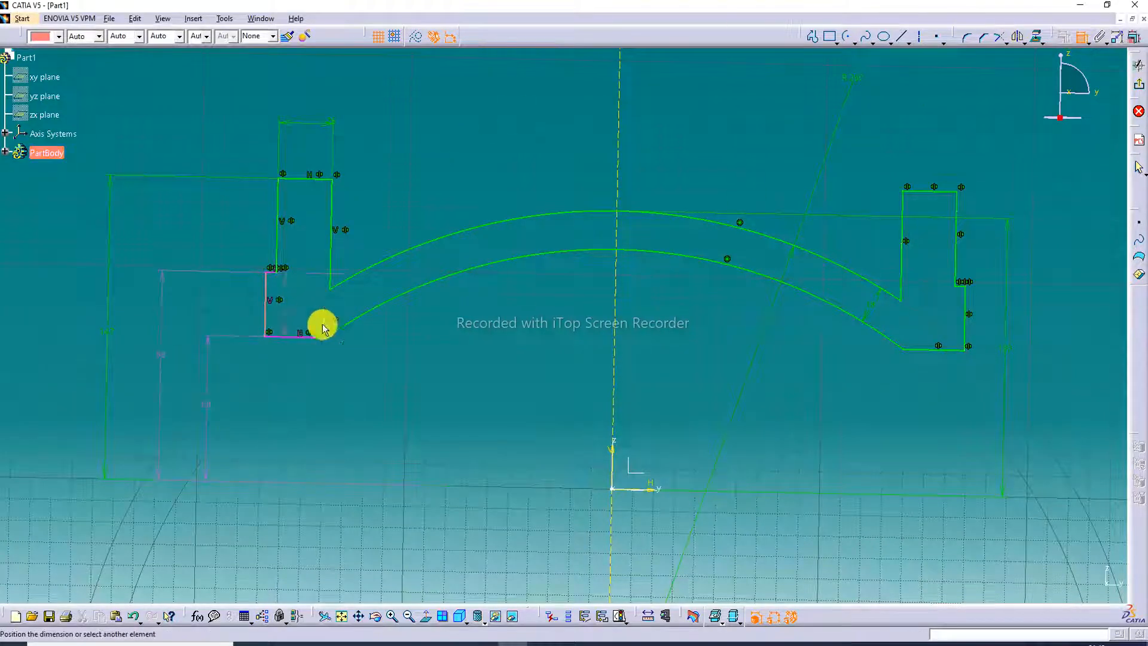
pyautogui.click(969, 308)
pyautogui.click(559, 516)
pyautogui.doubleClick(559, 516)
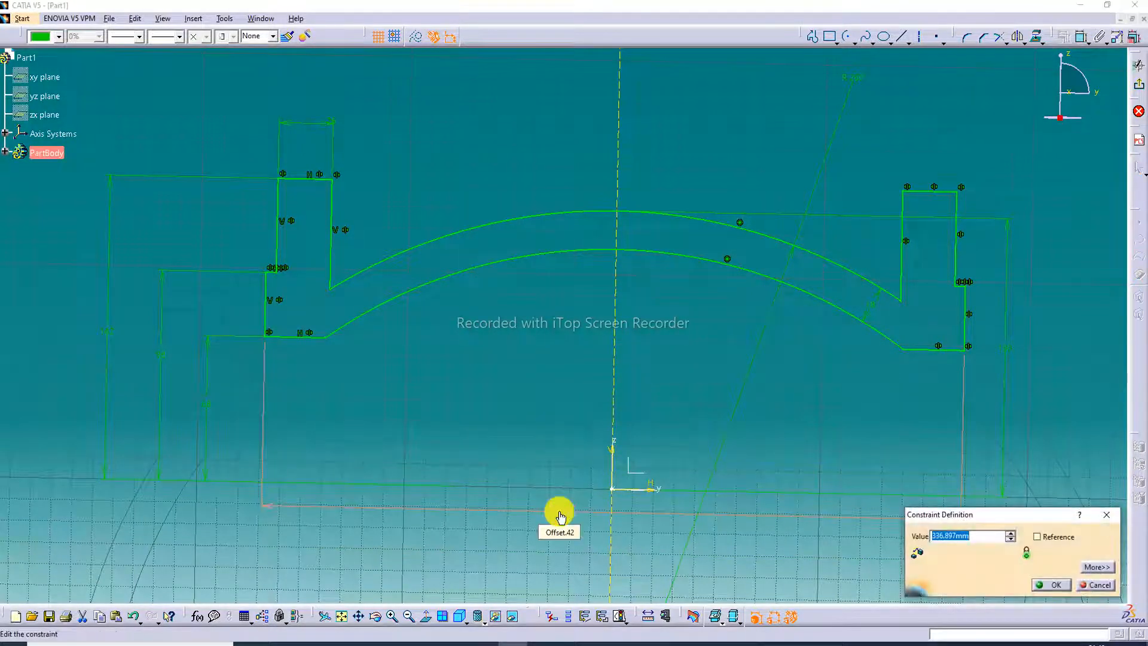
pyautogui.write('368')
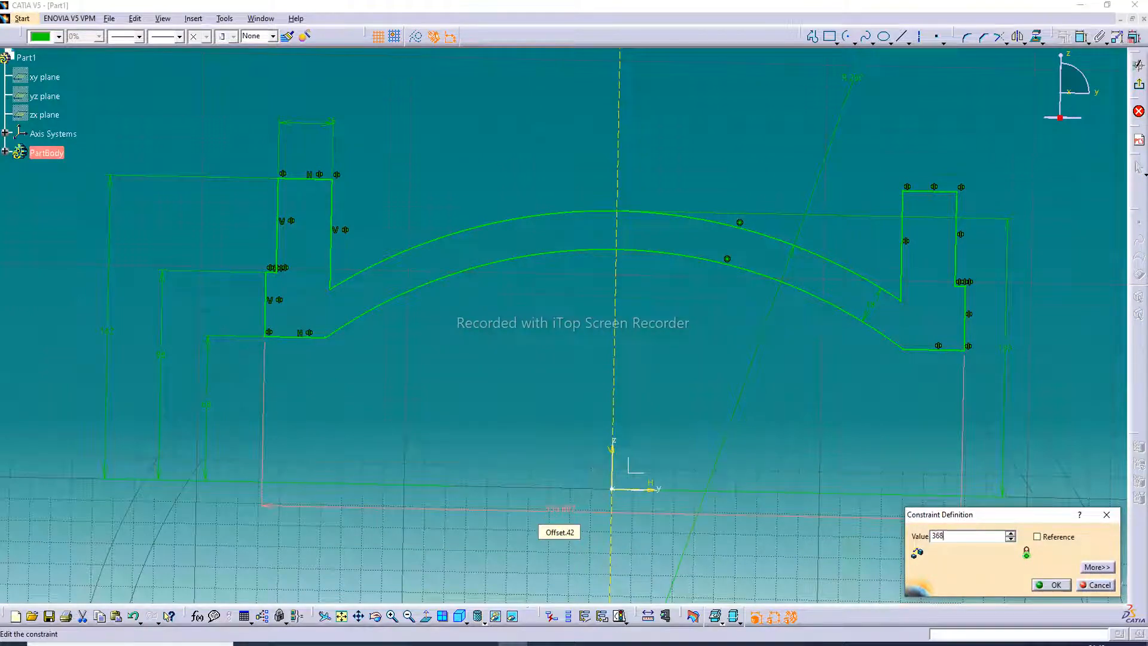
pyautogui.press('Return')
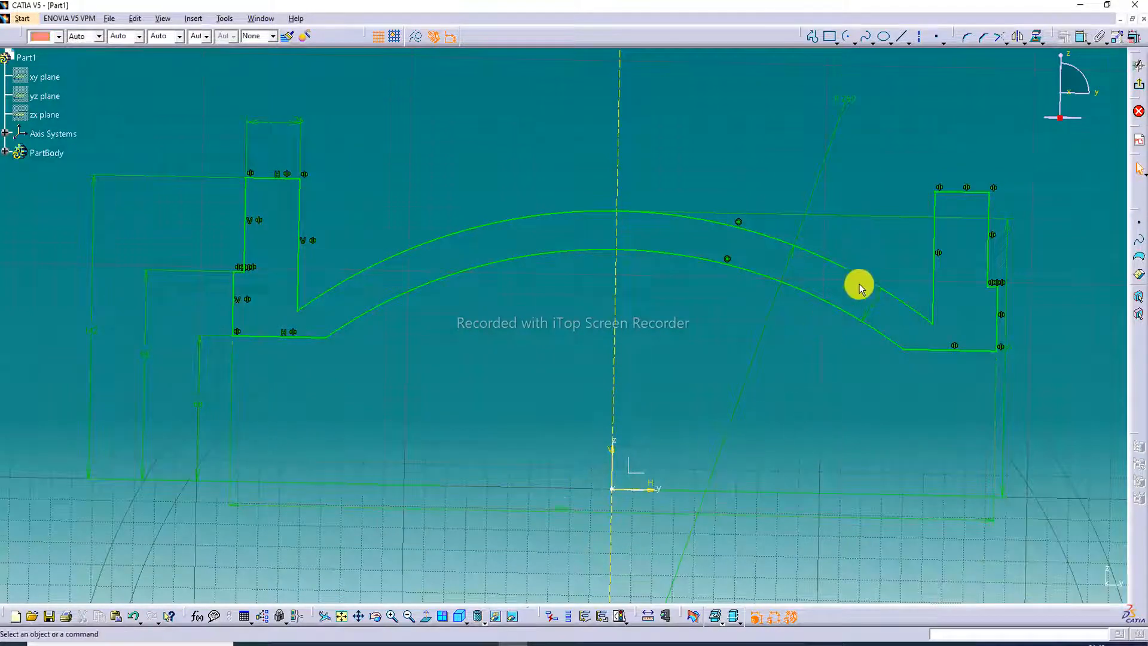
# Step: Reposition the arc height, arc radius and flange height dimensions so they sit clear of the sketch profile
pyautogui.moveTo(857, 304); pyautogui.dragTo(853, 273, button='middle')
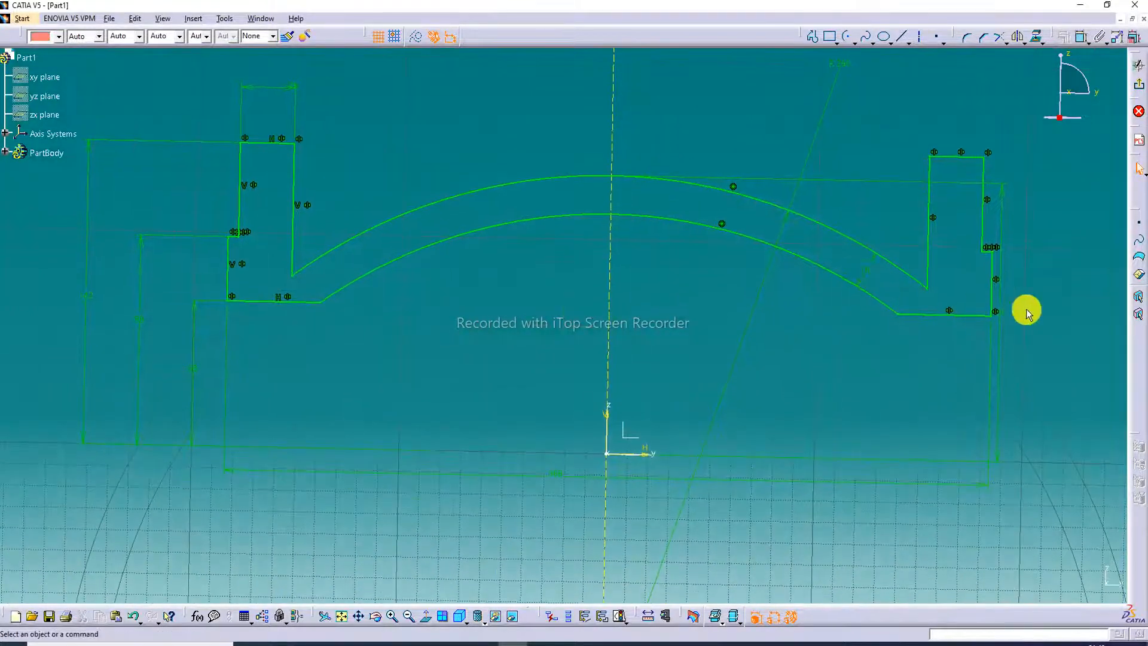
pyautogui.click(1002, 192)
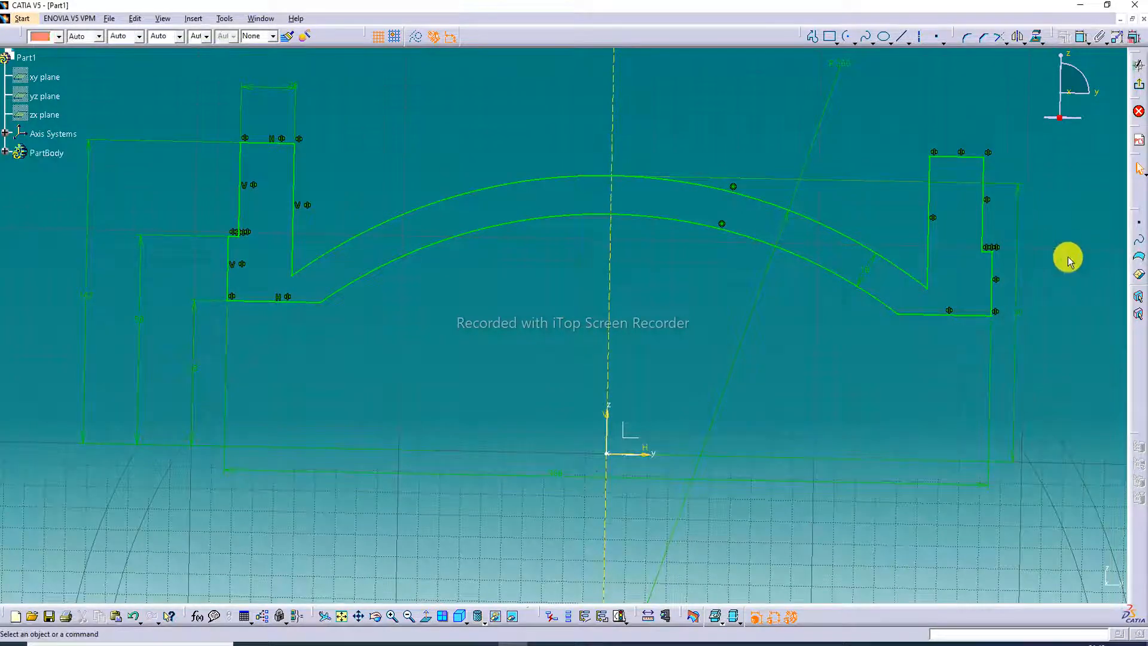
pyautogui.click(843, 63)
pyautogui.moveTo(842, 64); pyautogui.dragTo(797, 125)
pyautogui.click(870, 119)
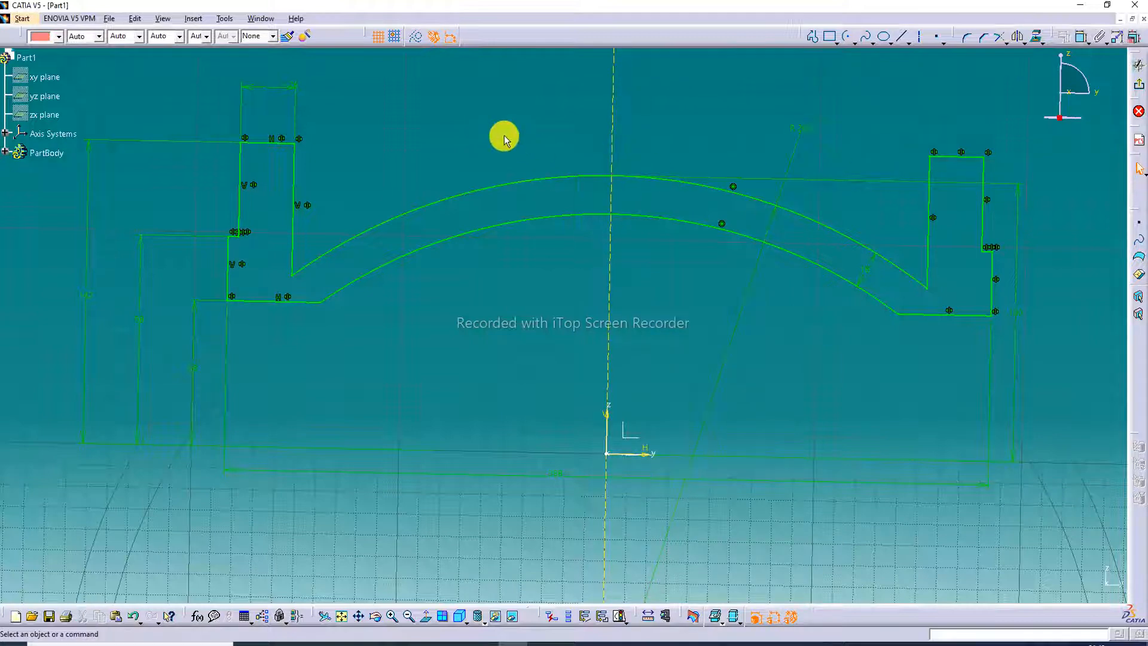
pyautogui.moveTo(89, 150); pyautogui.dragTo(116, 157)
pyautogui.moveTo(144, 247); pyautogui.dragTo(205, 310)
pyautogui.click(368, 344)
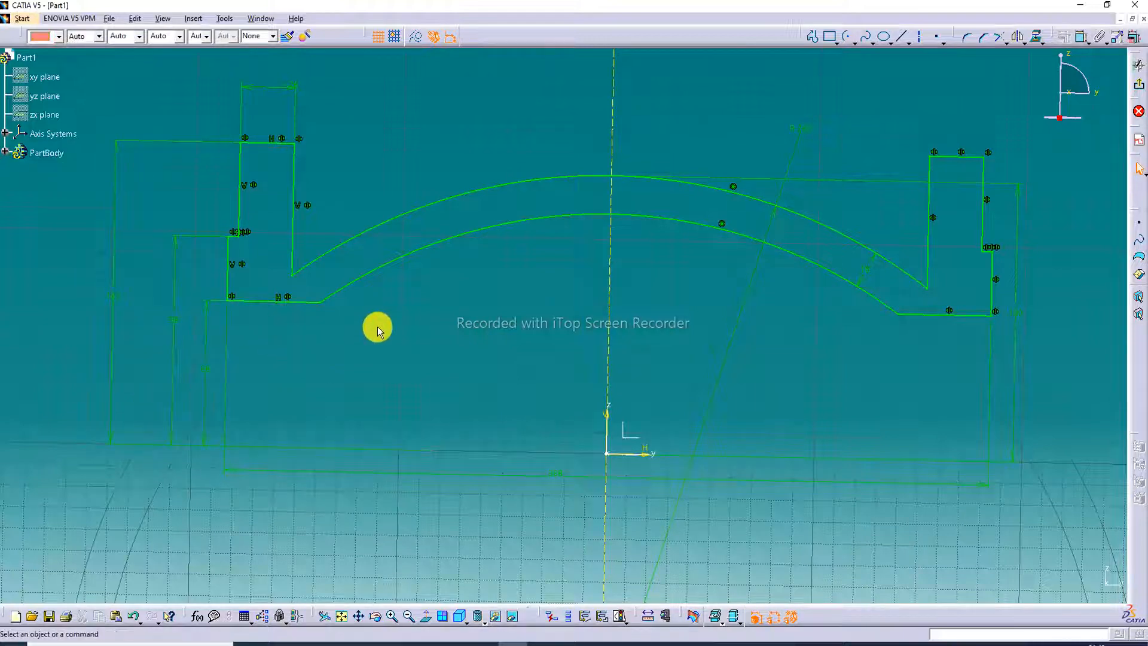
# Step: Round the corner between the original flange's inner vertical line and the outer arc, and set its radius to 11 mm
pyautogui.moveTo(831, 141)
pyautogui.mouseDown(button='middle')
pyautogui.moveTo(836, 175)
pyautogui.moveTo(820, 162)
pyautogui.mouseUp(button='middle')
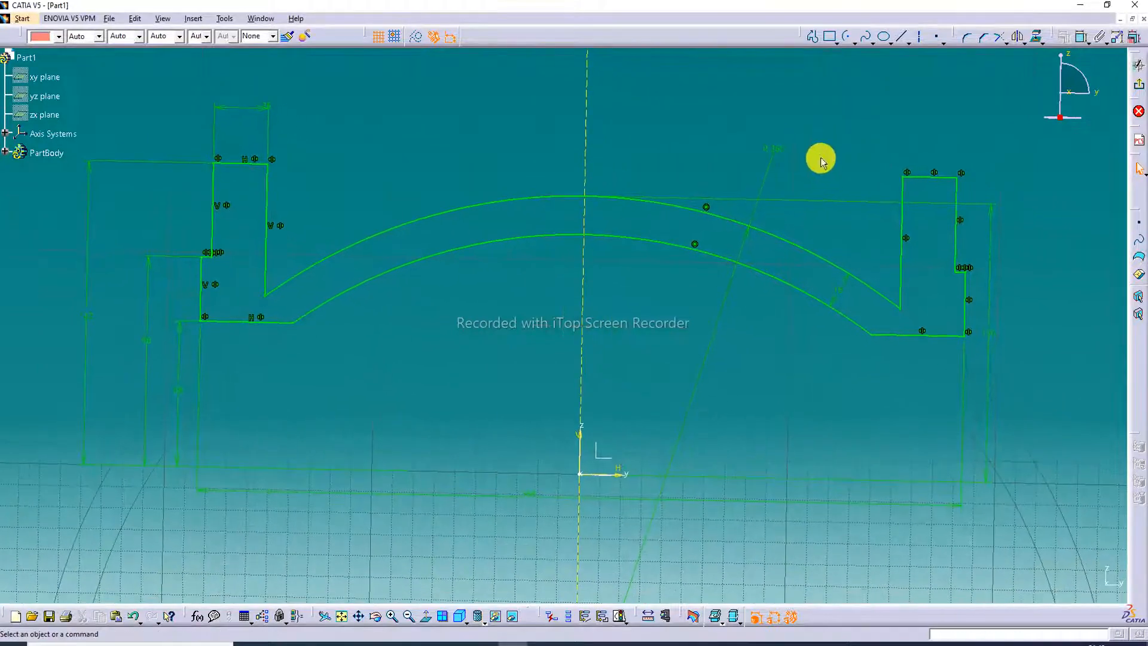
pyautogui.click(969, 41)
pyautogui.click(263, 268)
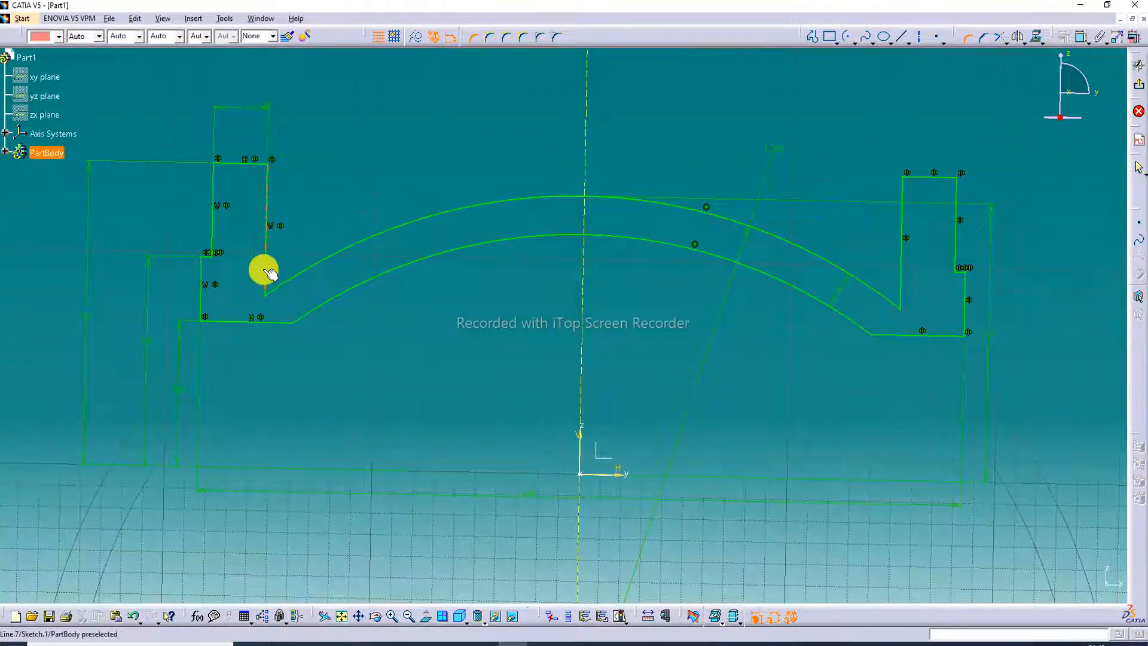
pyautogui.click(288, 270)
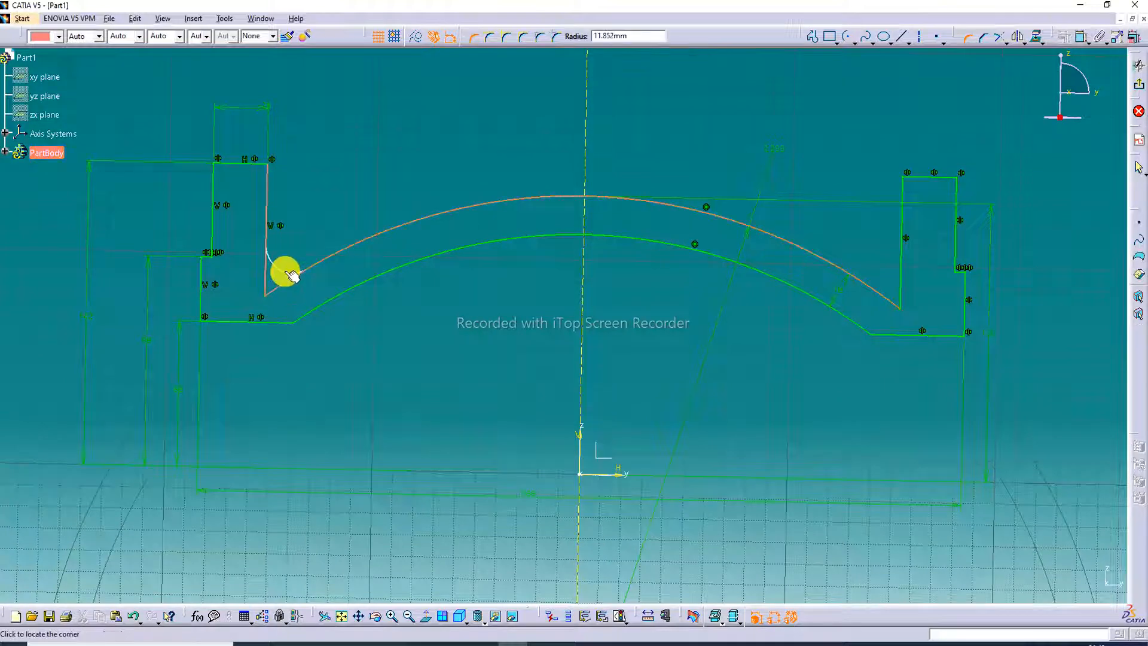
pyautogui.click(291, 271)
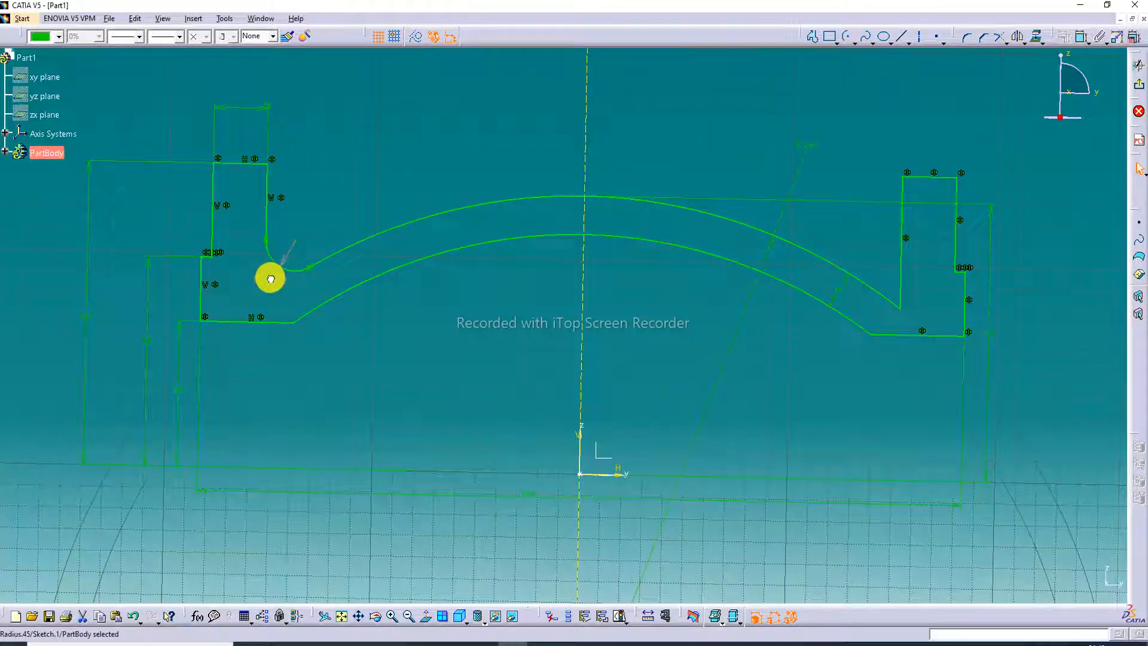
pyautogui.doubleClick(275, 287)
pyautogui.write('11mm')
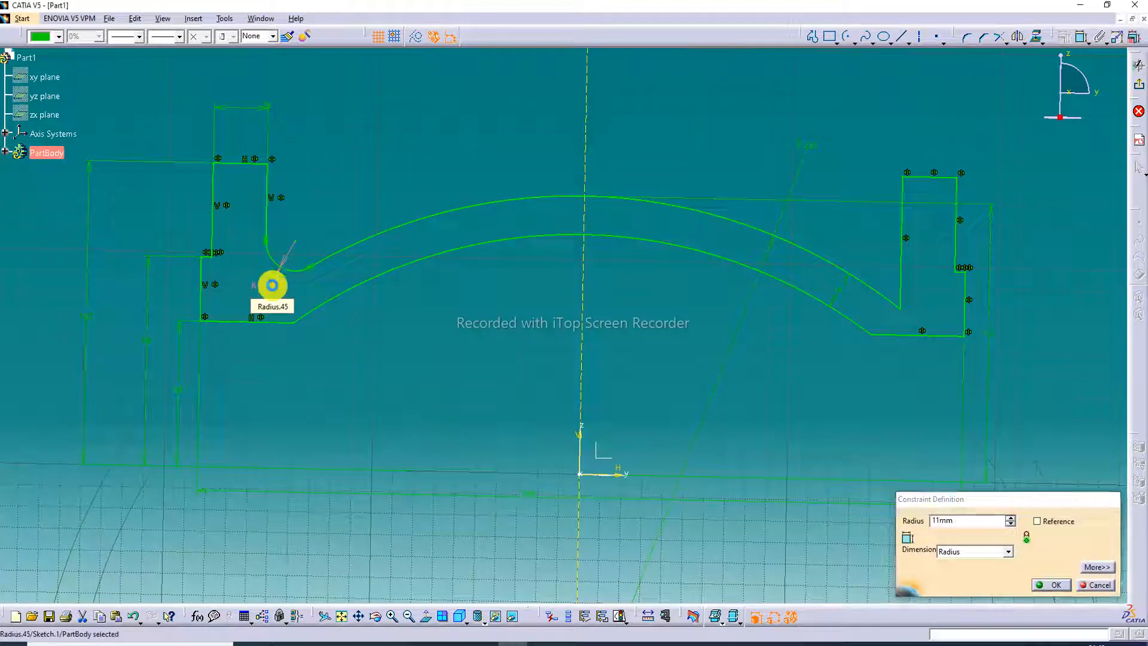
pyautogui.press('Return')
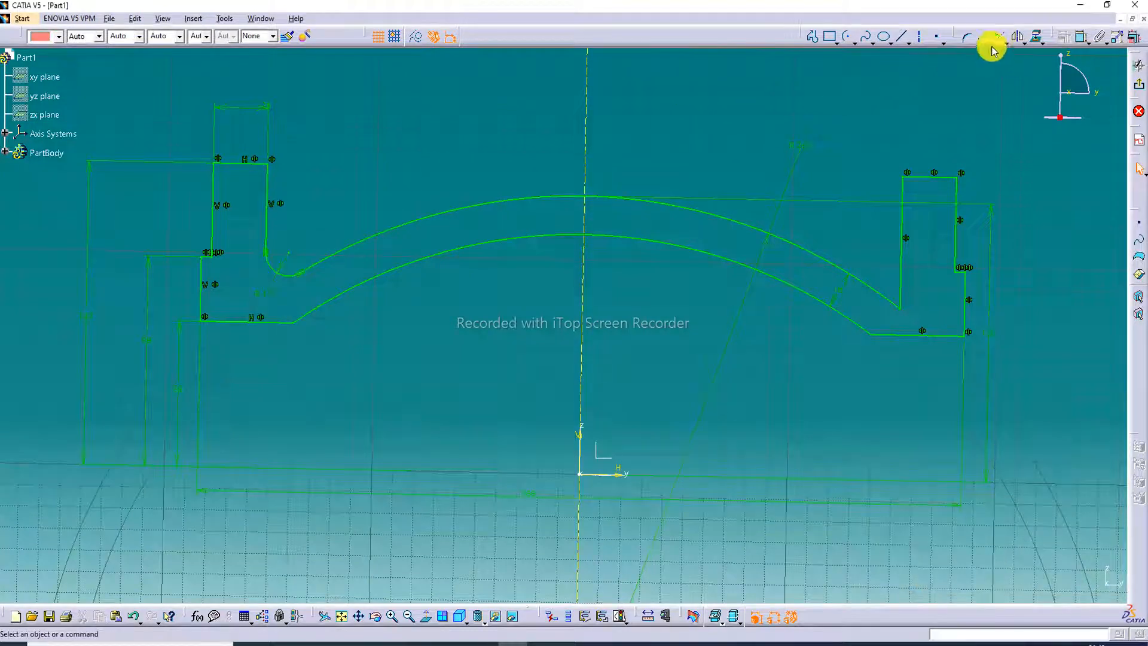
# Step: Round the corner between the outer arc and the mirrored flange's inner line, with the same 11 mm radius as the opposite corner
pyautogui.click(970, 38)
pyautogui.click(884, 293)
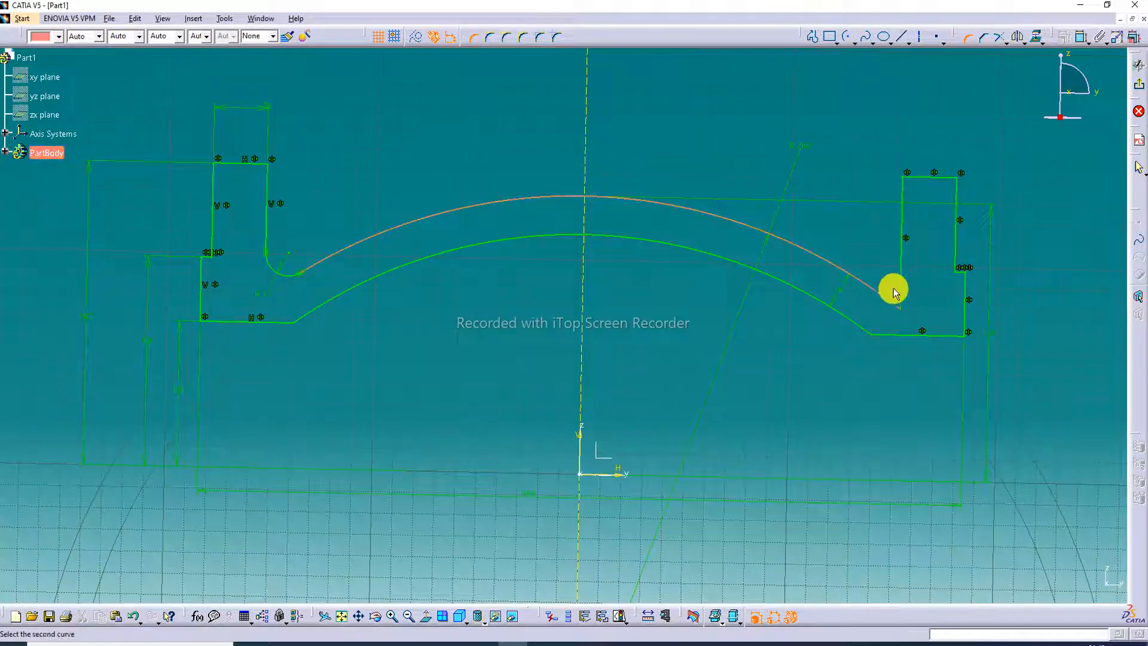
pyautogui.click(900, 281)
pyautogui.click(883, 278)
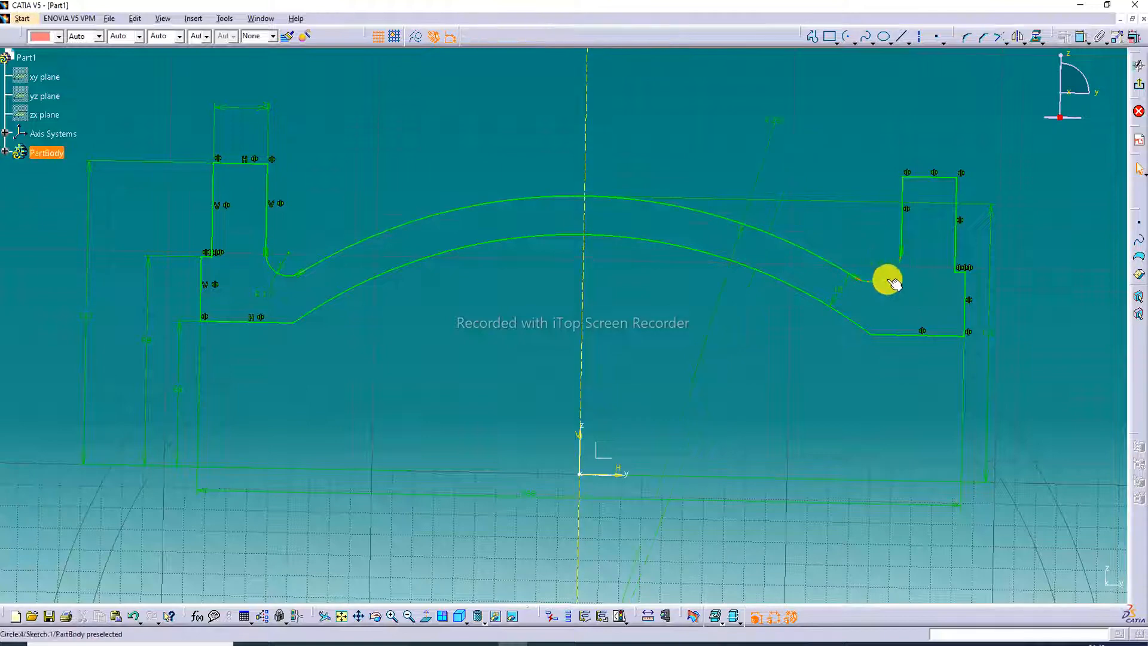
pyautogui.doubleClick(898, 299)
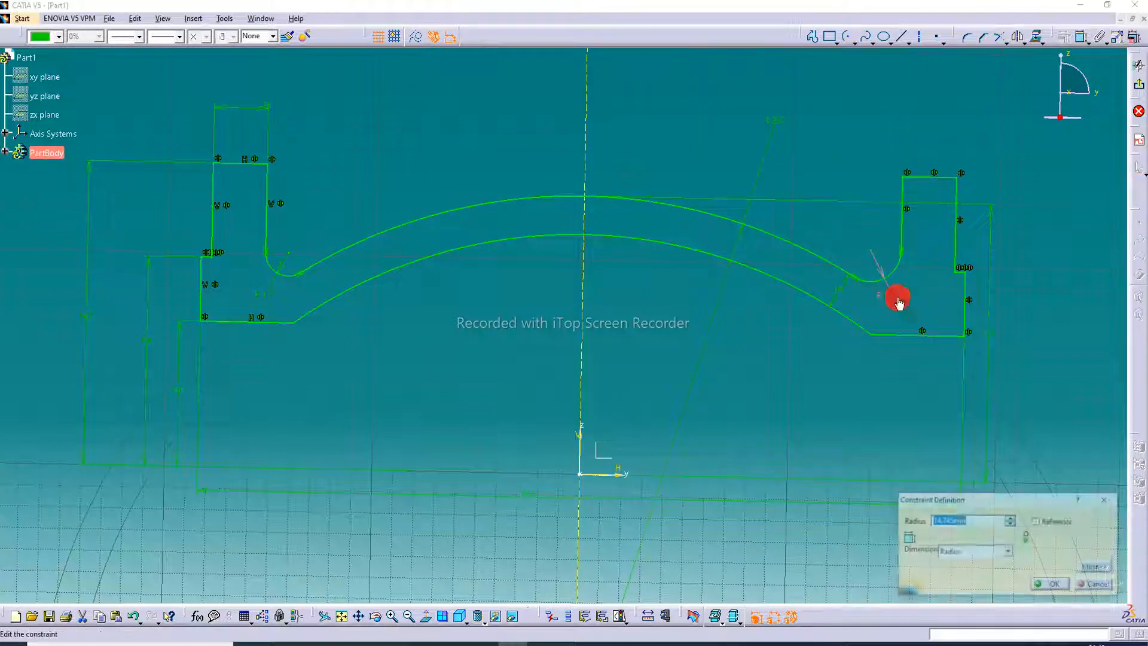
pyautogui.write('15')
pyautogui.press('Return')
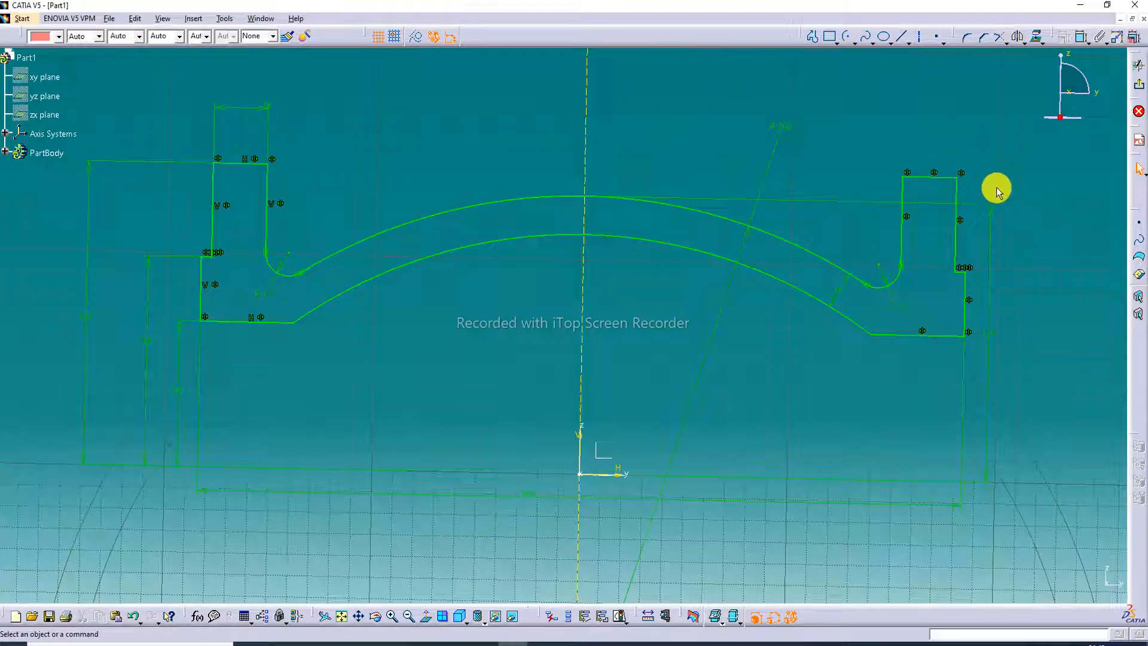
pyautogui.click(852, 41)
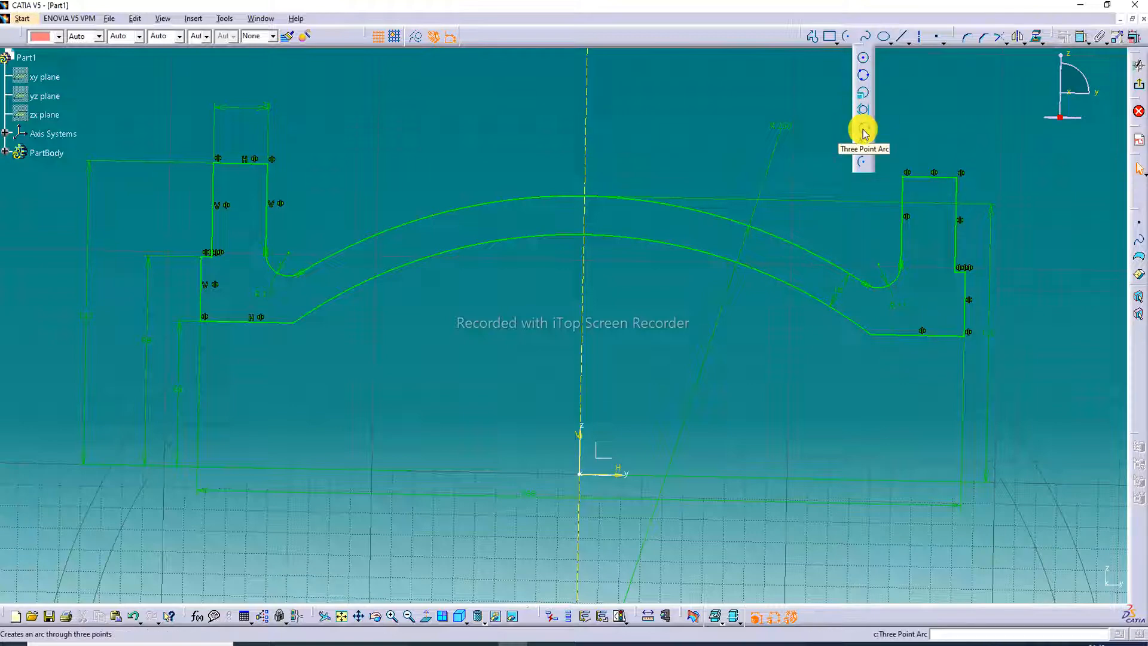
pyautogui.click(863, 128)
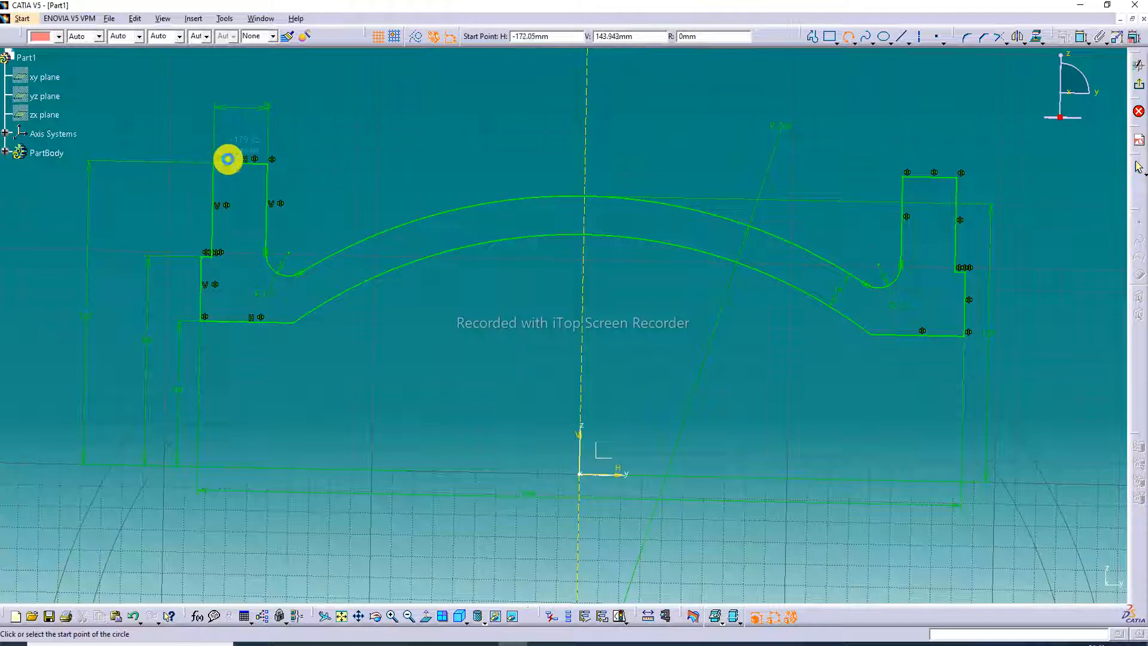
pyautogui.press('Escape')
pyautogui.click(856, 39)
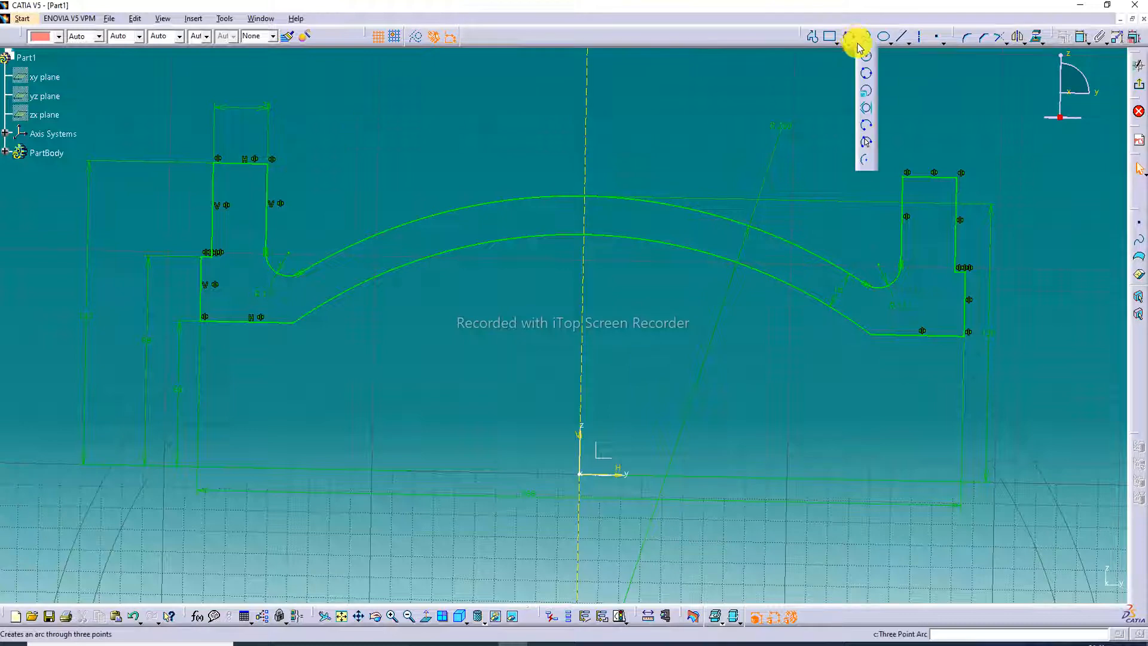
pyautogui.click(867, 58)
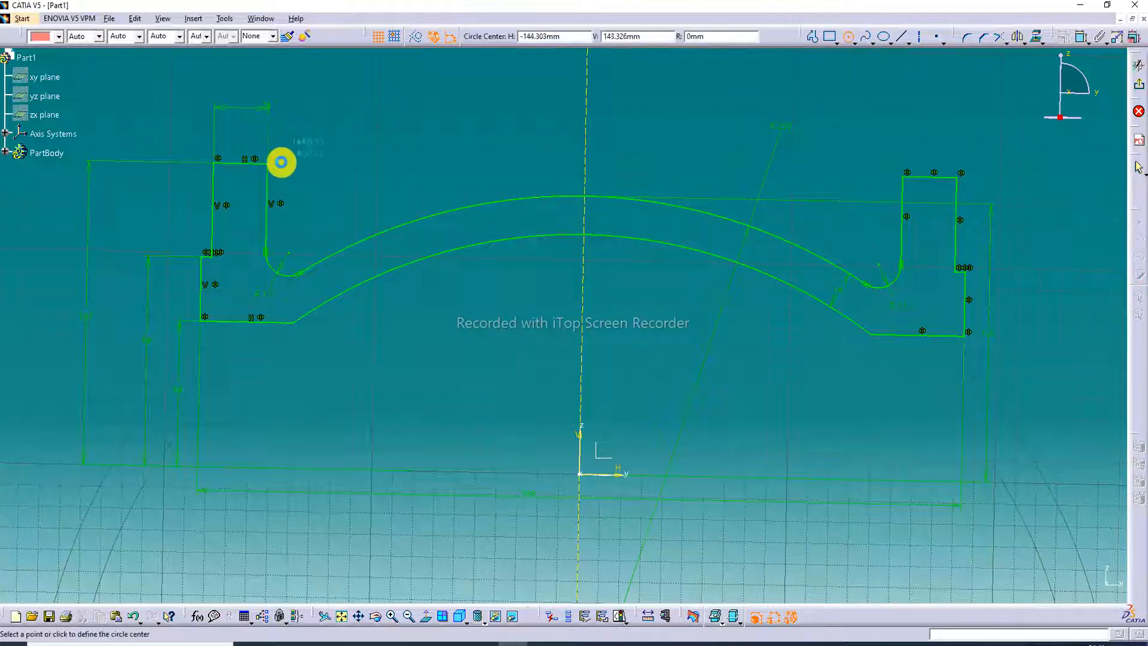
pyautogui.click(214, 162)
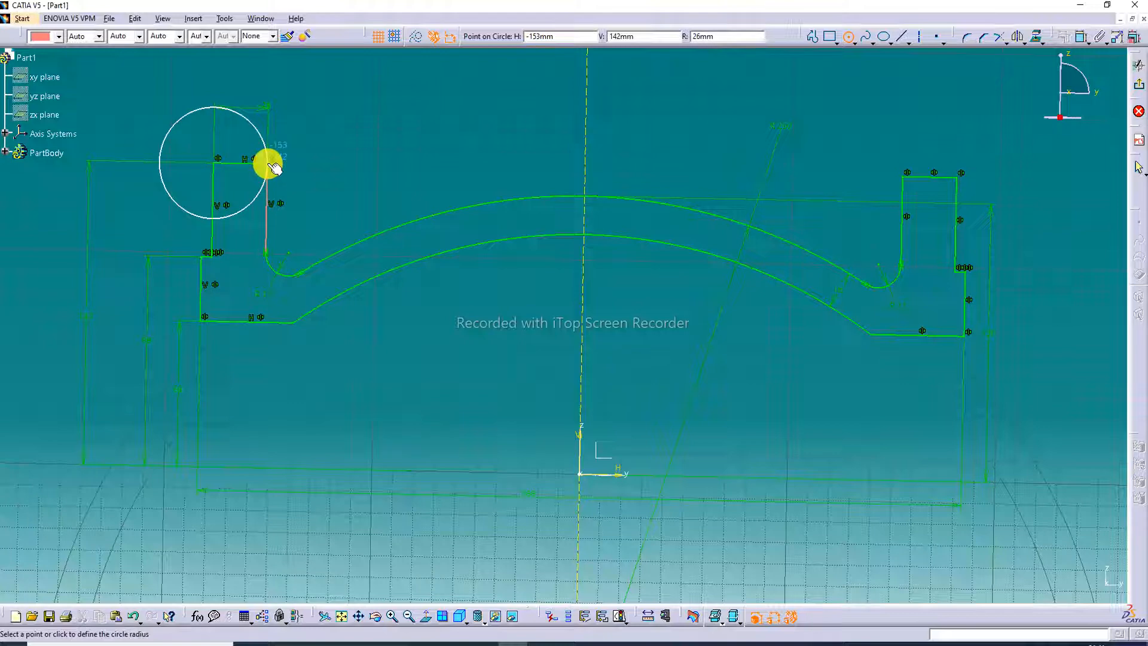
pyautogui.press('Escape')
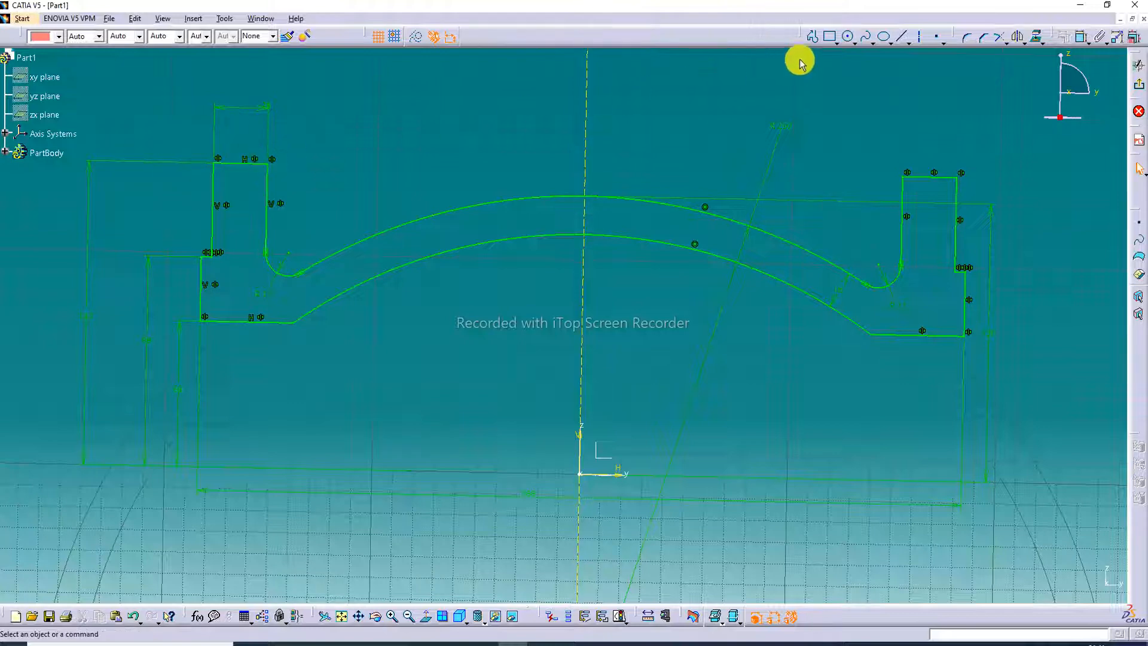
pyautogui.click(854, 44)
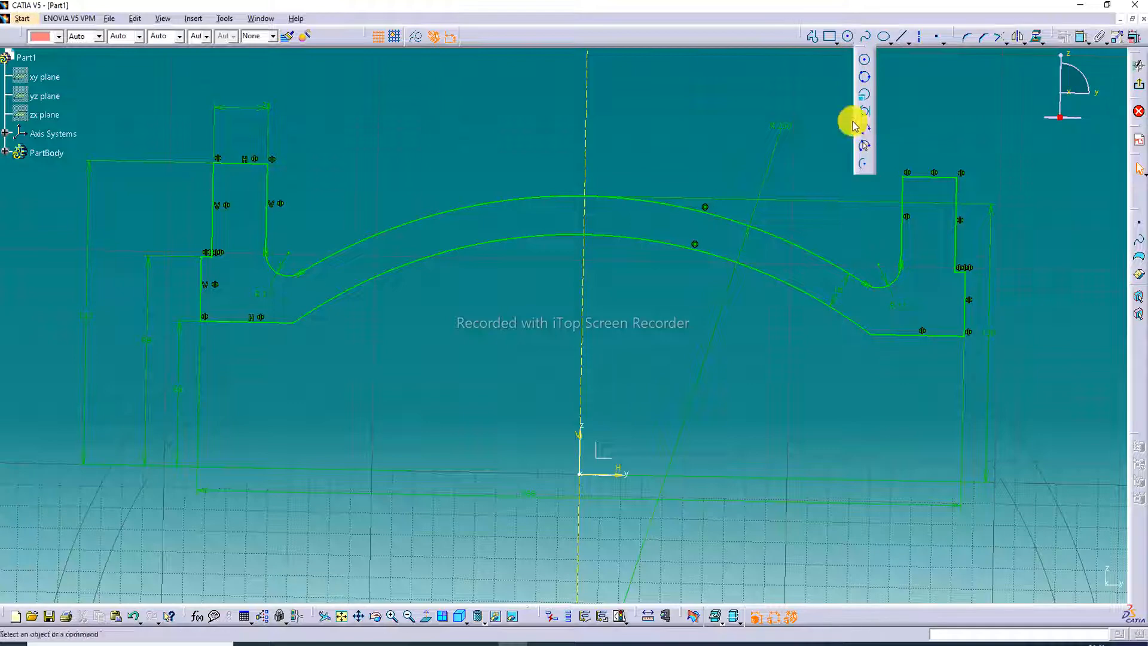
pyautogui.click(865, 127)
pyautogui.click(214, 163)
pyautogui.click(269, 163)
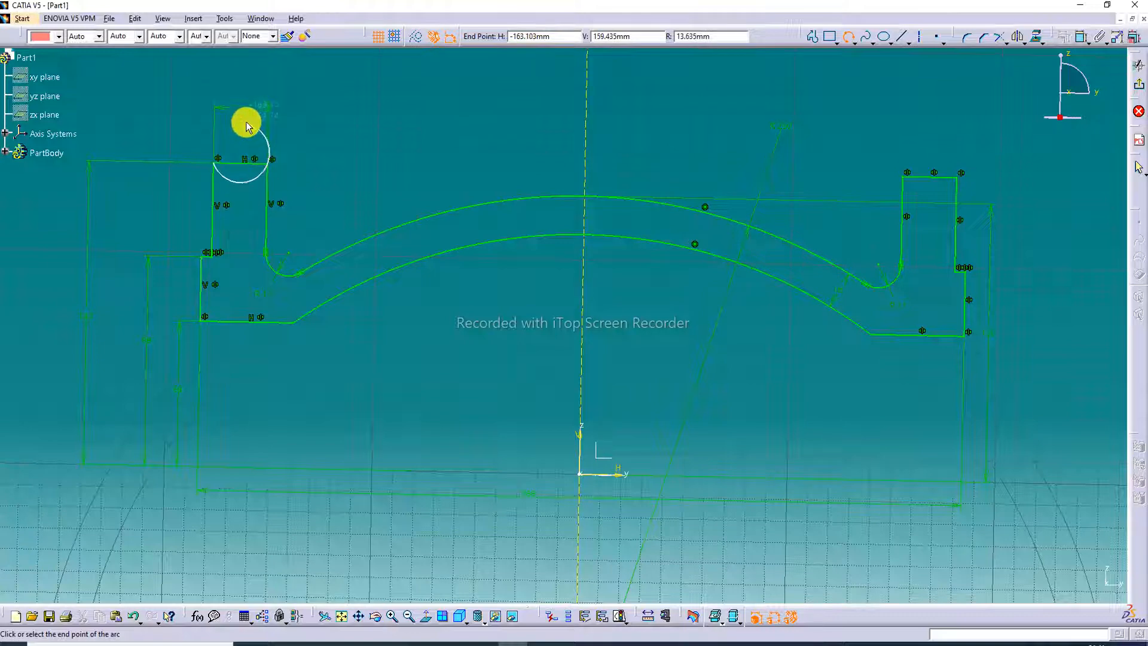
# Step: Draw a three-point arc of about 13.5 mm radius above the original flange's top line, ending at that line's two corners
pyautogui.click(848, 37)
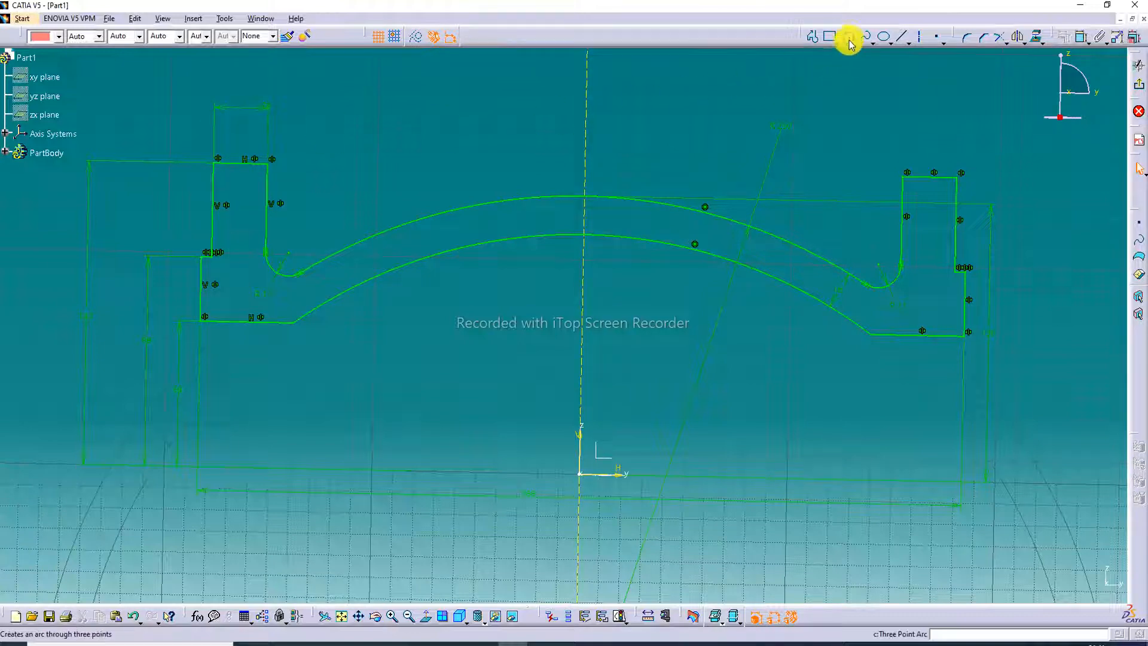
pyautogui.click(215, 162)
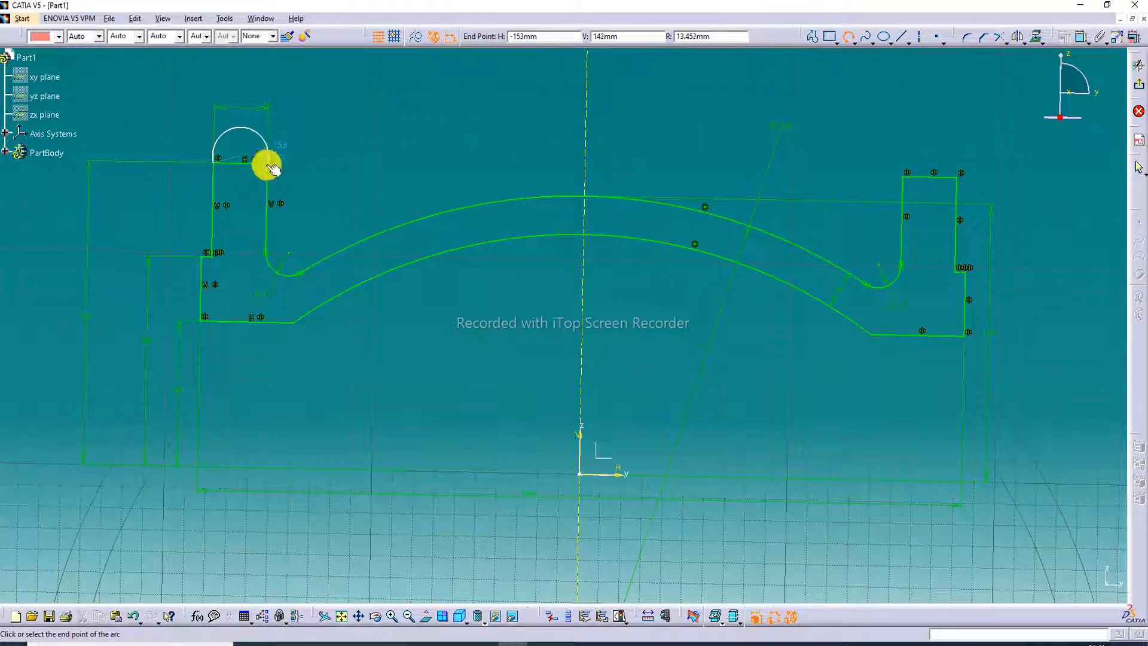
pyautogui.click(272, 168)
# Step: Dimension the arc above the original flange and set its radius to 13 mm
pyautogui.moveTo(266, 147); pyautogui.dragTo(330, 219, button='middle')
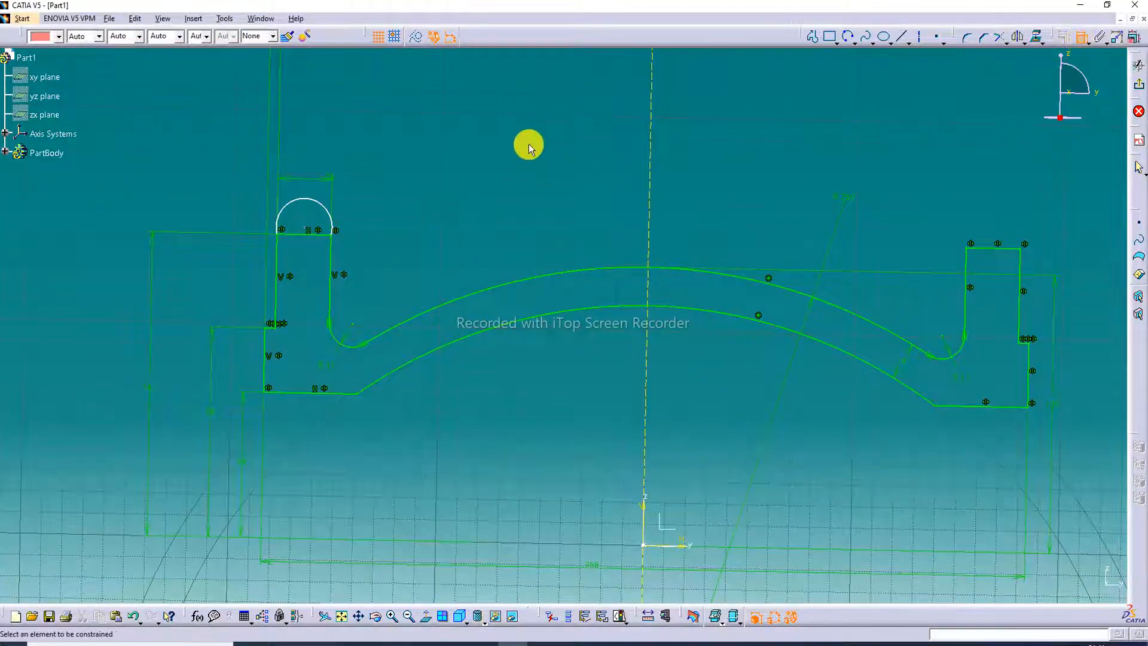
pyautogui.click(320, 206)
pyautogui.click(364, 175)
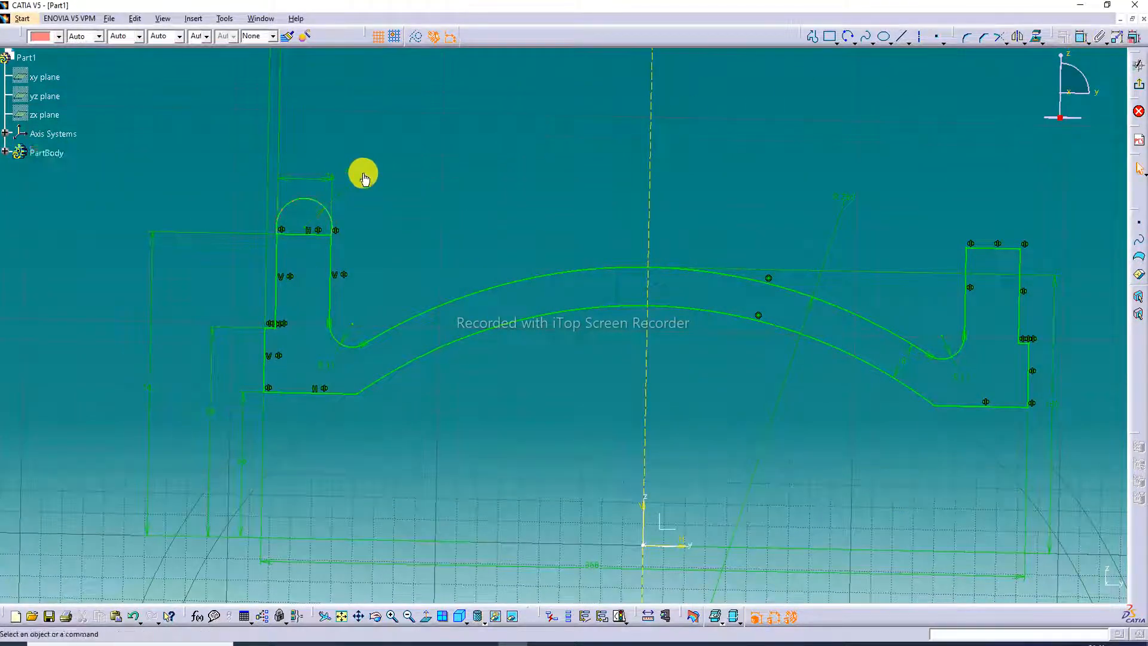
pyautogui.doubleClick(364, 175)
pyautogui.write('13')
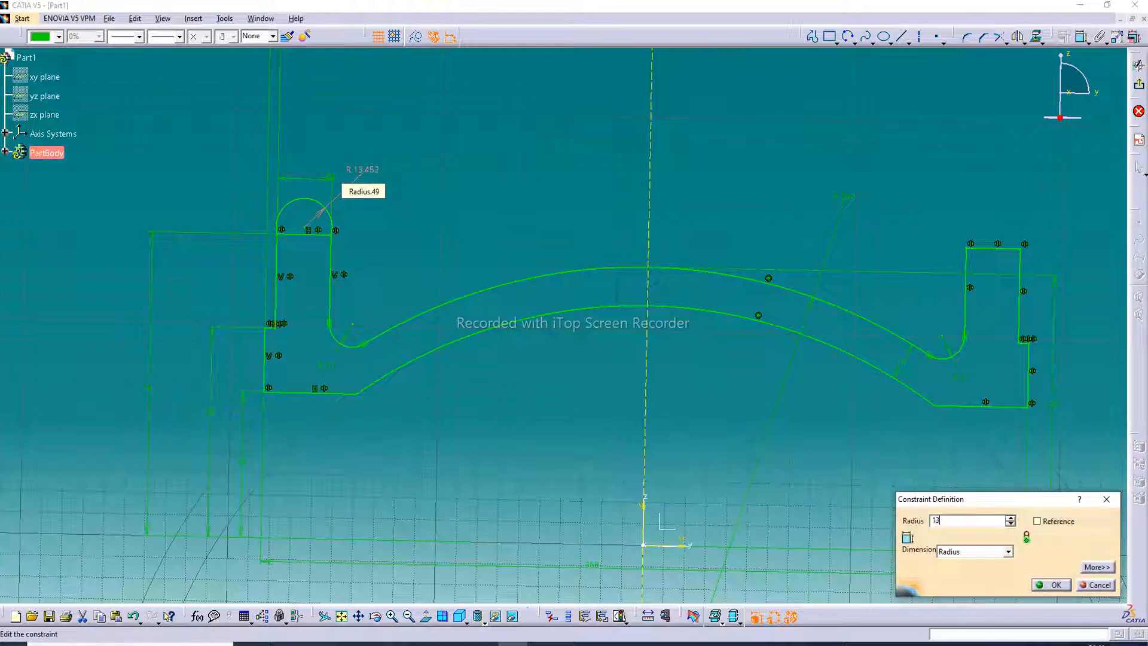
pyautogui.press('Return')
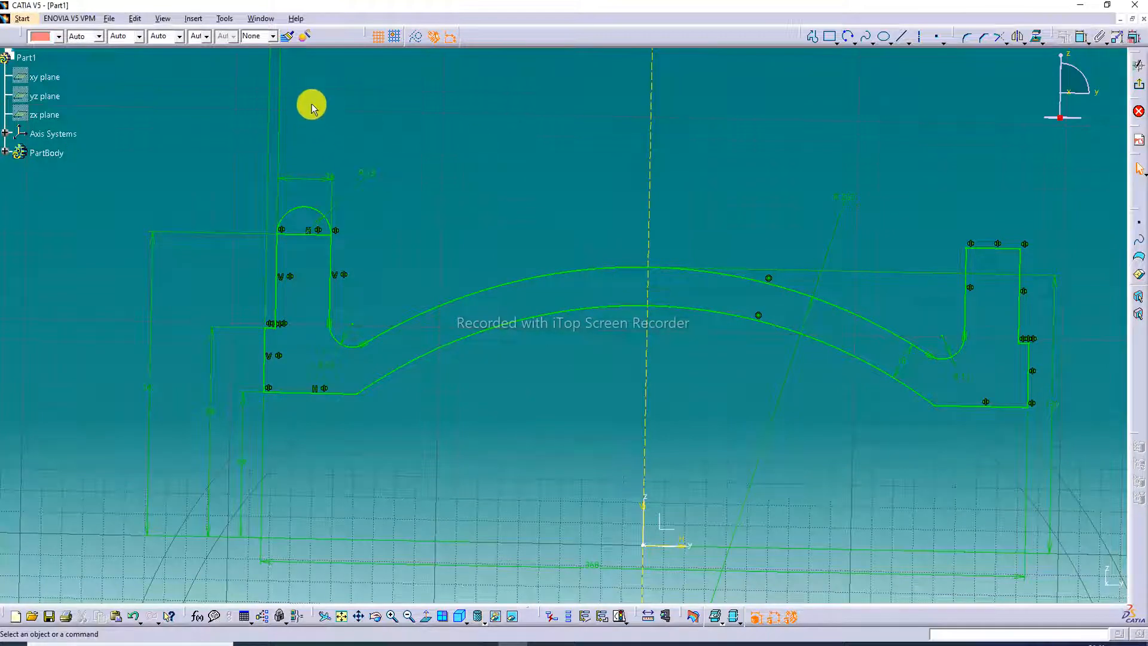
# Step: Reposition the 5 mm step dimension and the width dimension neatly above the original flange
pyautogui.moveTo(299, 129); pyautogui.dragTo(308, 283, button='middle')
pyautogui.moveTo(302, 177)
pyautogui.mouseDown()
pyautogui.moveTo(251, 187)
pyautogui.moveTo(267, 164)
pyautogui.moveTo(285, 174)
pyautogui.moveTo(272, 362)
pyautogui.mouseUp()
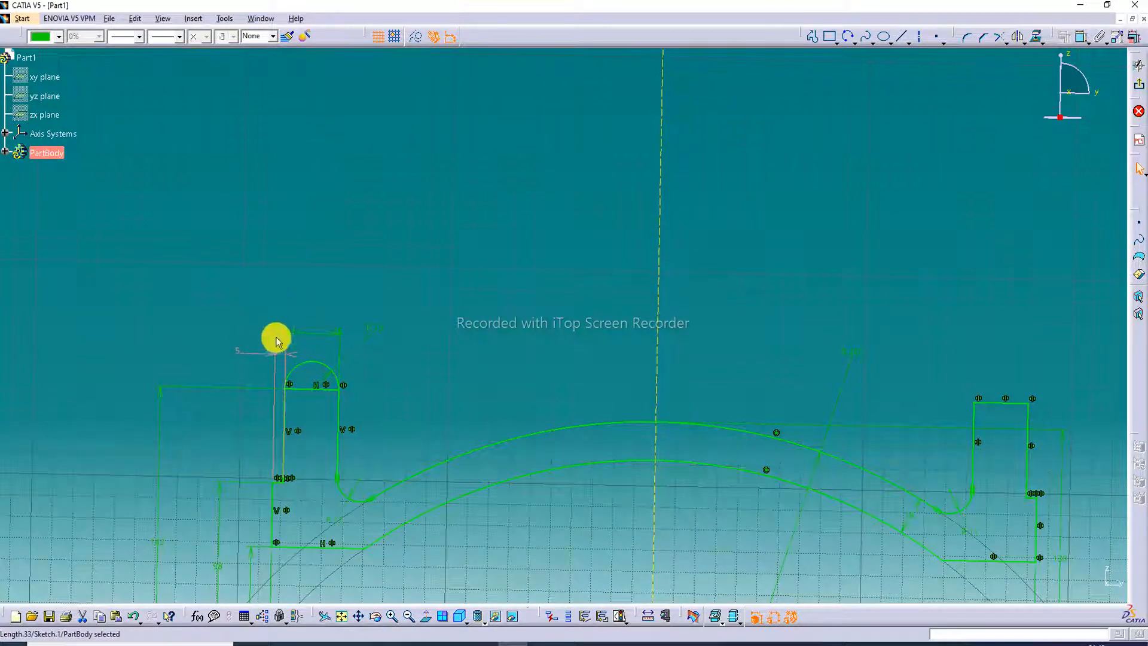
pyautogui.moveTo(323, 333); pyautogui.dragTo(399, 329)
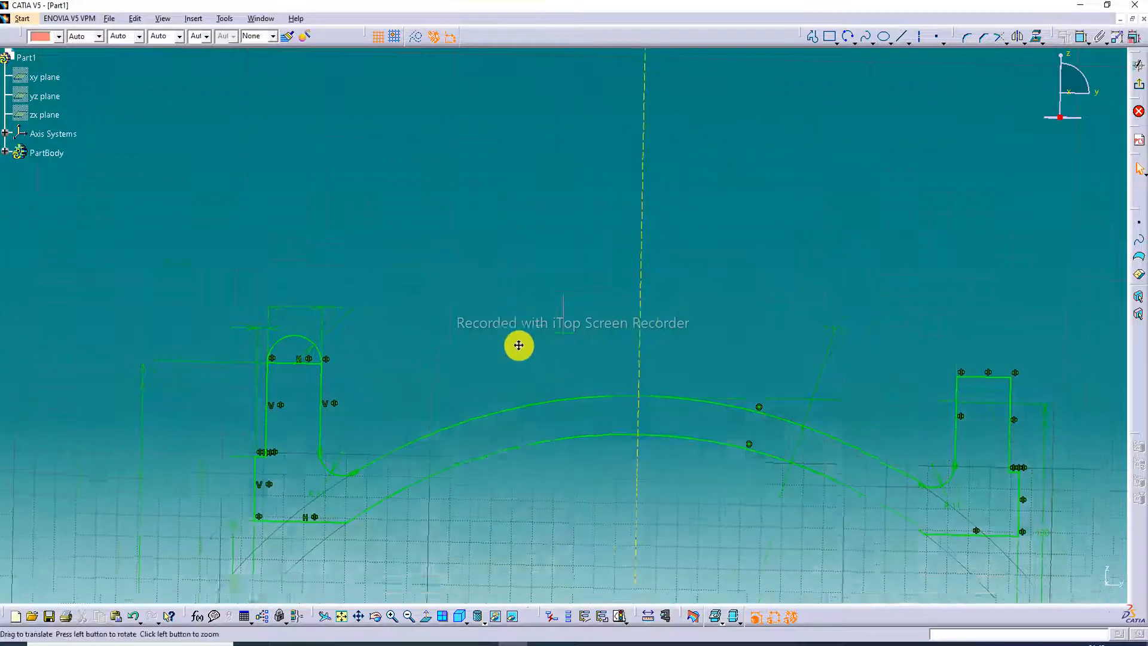
# Step: Mirror the arc above the original flange about the sketch's vertical axis onto the opposite flange
pyautogui.moveTo(525, 357); pyautogui.dragTo(468, 294, button='middle')
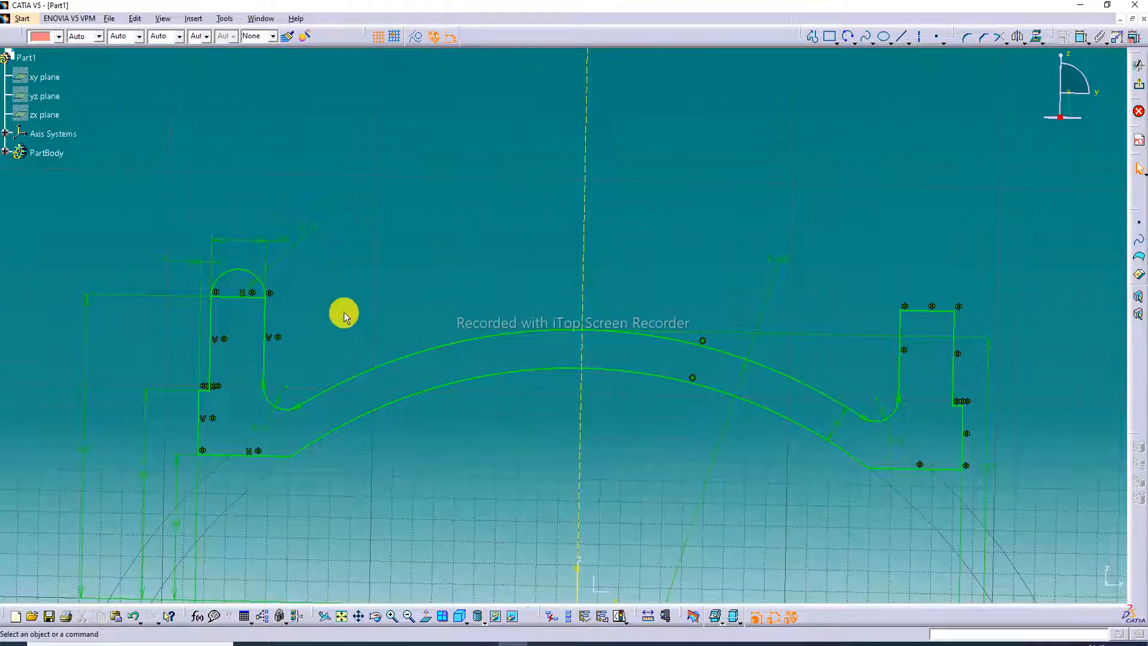
pyautogui.click(1019, 37)
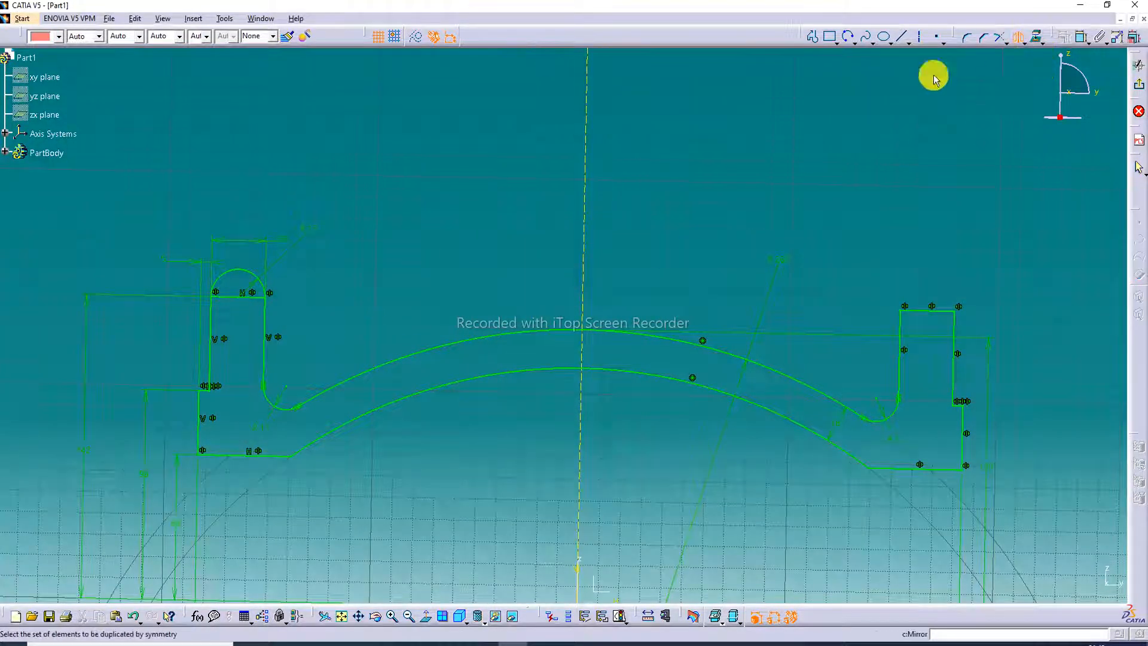
pyautogui.click(233, 270)
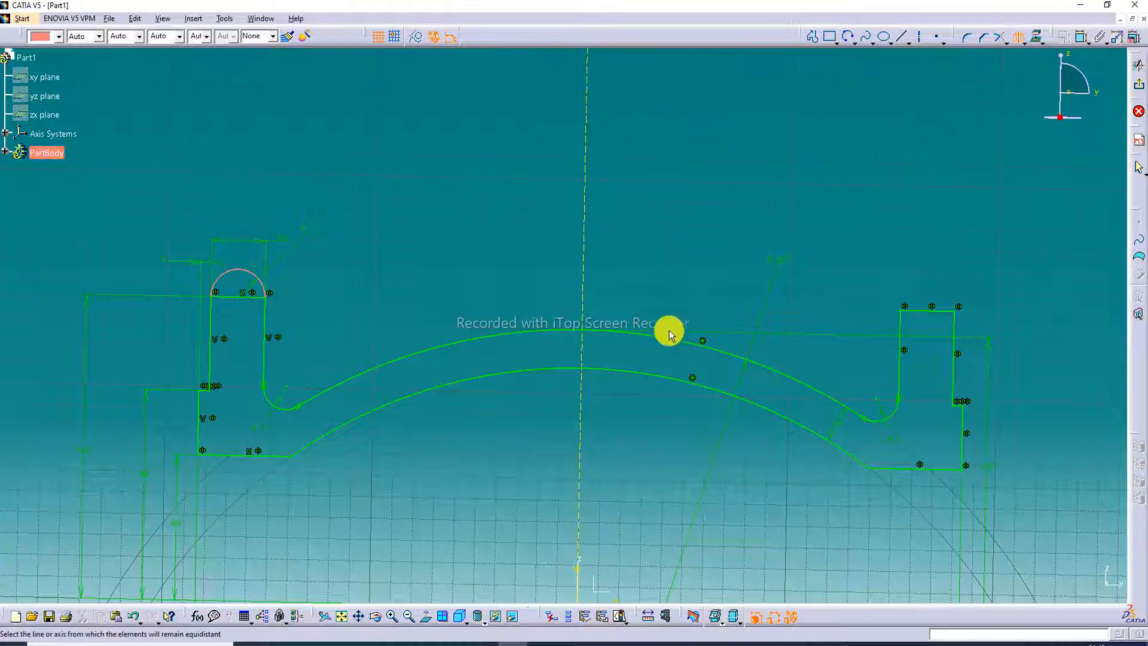
pyautogui.moveTo(656, 418); pyautogui.dragTo(634, 382, button='middle')
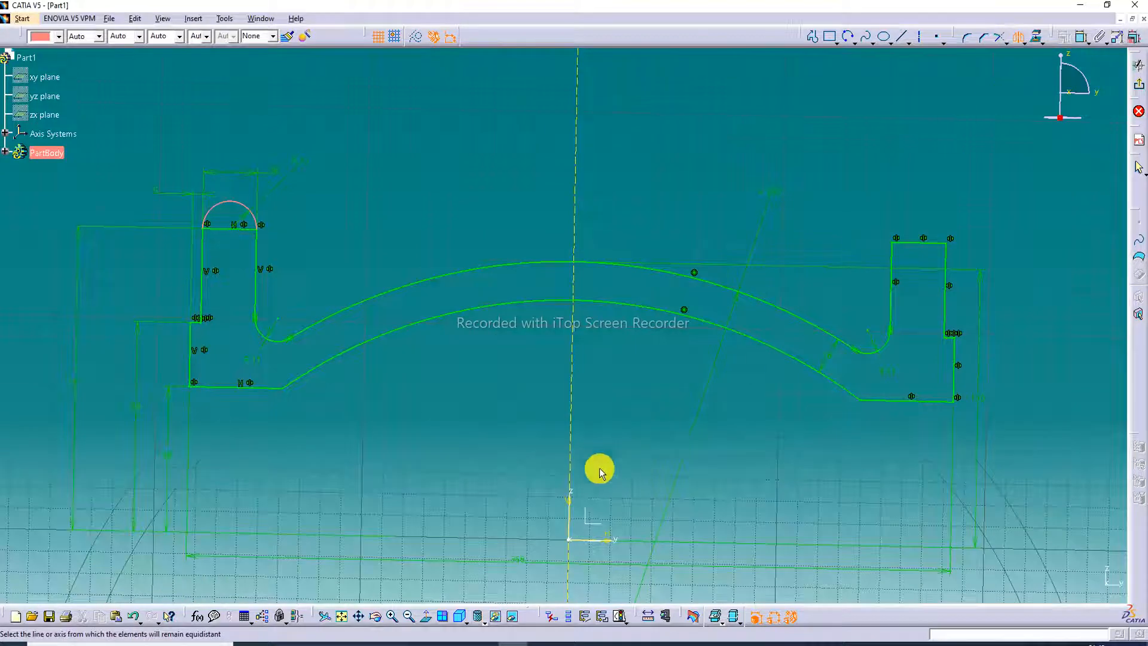
pyautogui.click(569, 518)
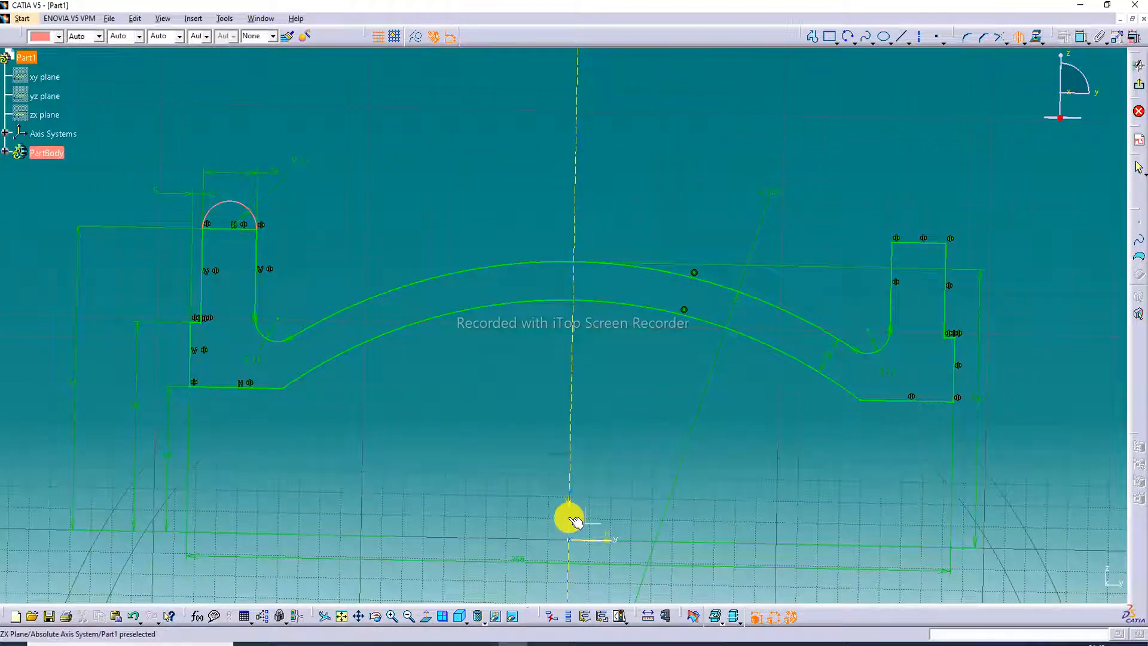
# Step: Delete the straight top lines beneath the arcs of both flanges
pyautogui.click(908, 242)
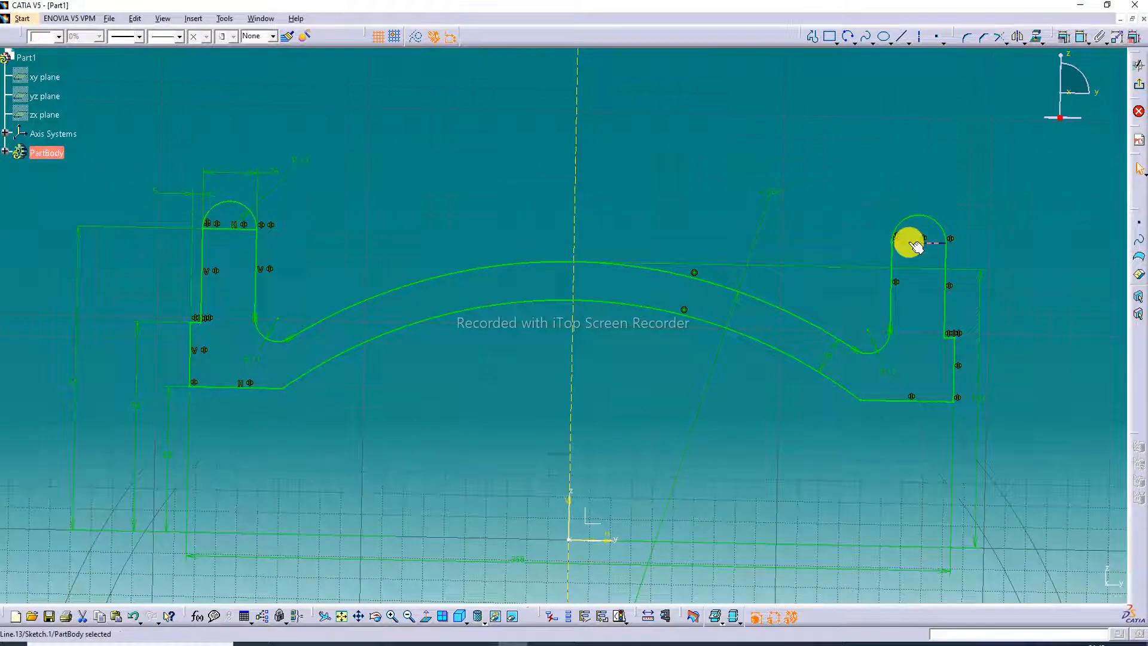
pyautogui.press('Delete')
pyautogui.click(242, 229)
pyautogui.press('Delete')
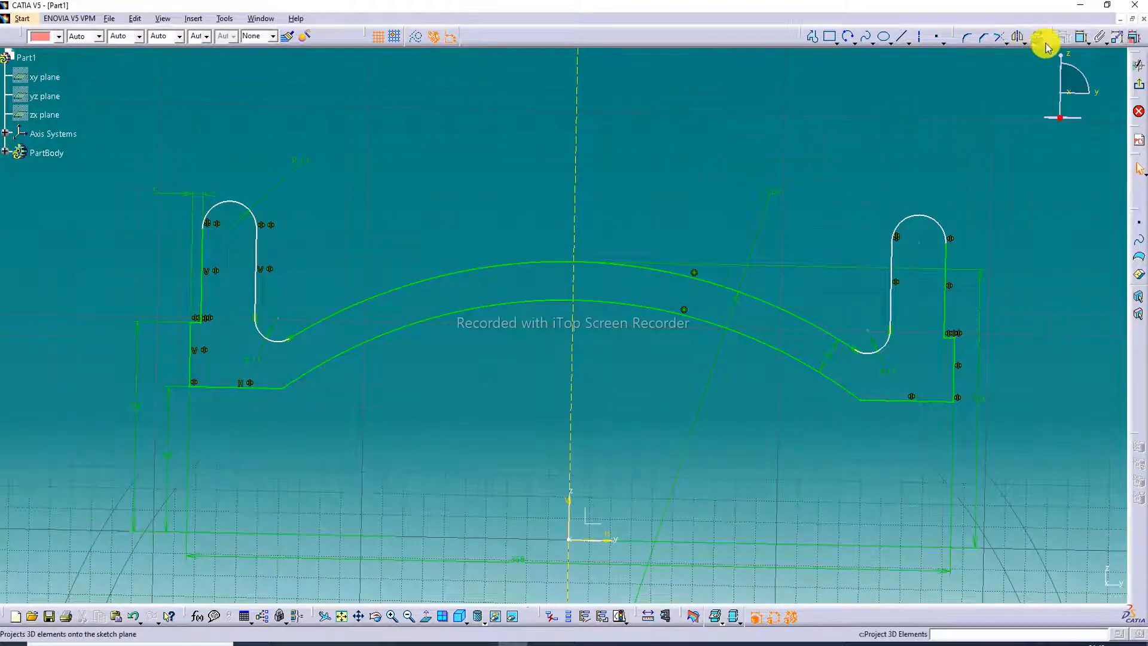
# Step: Dimension the height from the horizontal axis to the upper end of the original flange's outer vertical line
pyautogui.click(1081, 36)
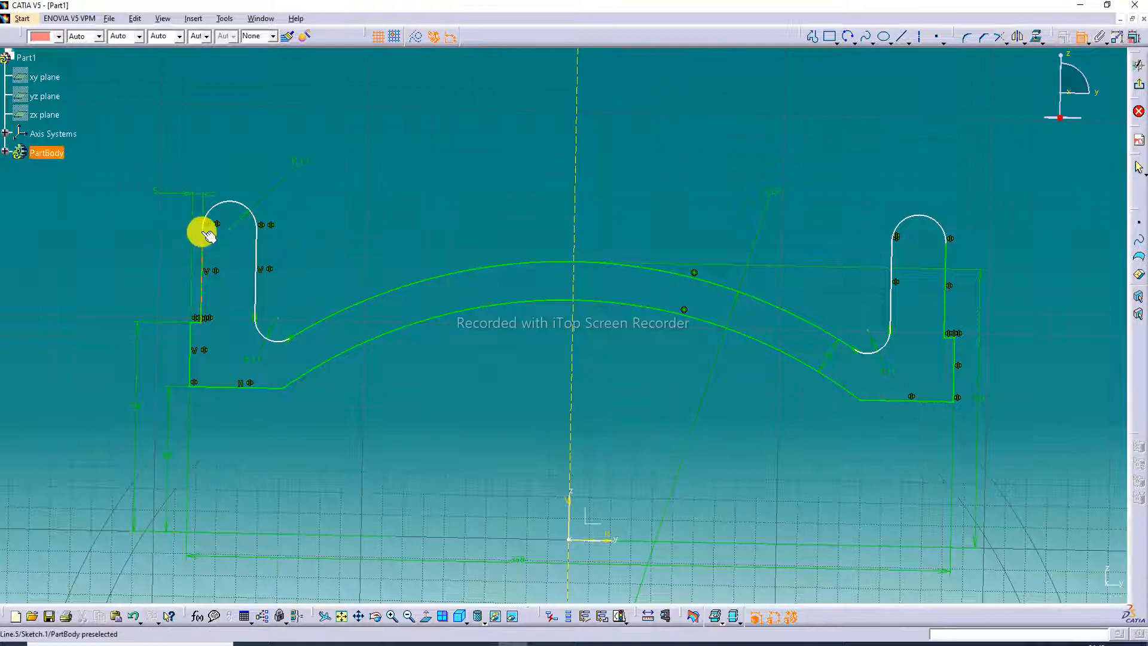
pyautogui.click(203, 231)
pyautogui.click(582, 539)
pyautogui.click(100, 394)
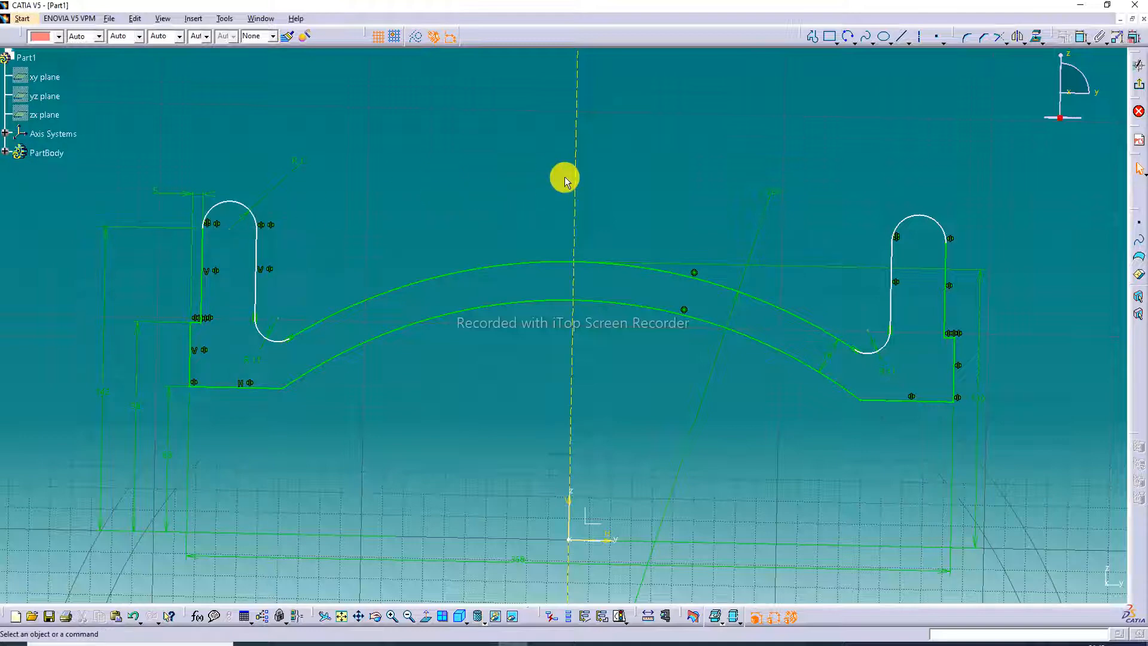
# Step: Apply a constraint between the rounded top arcs of the original and mirrored flanges
pyautogui.click(208, 231)
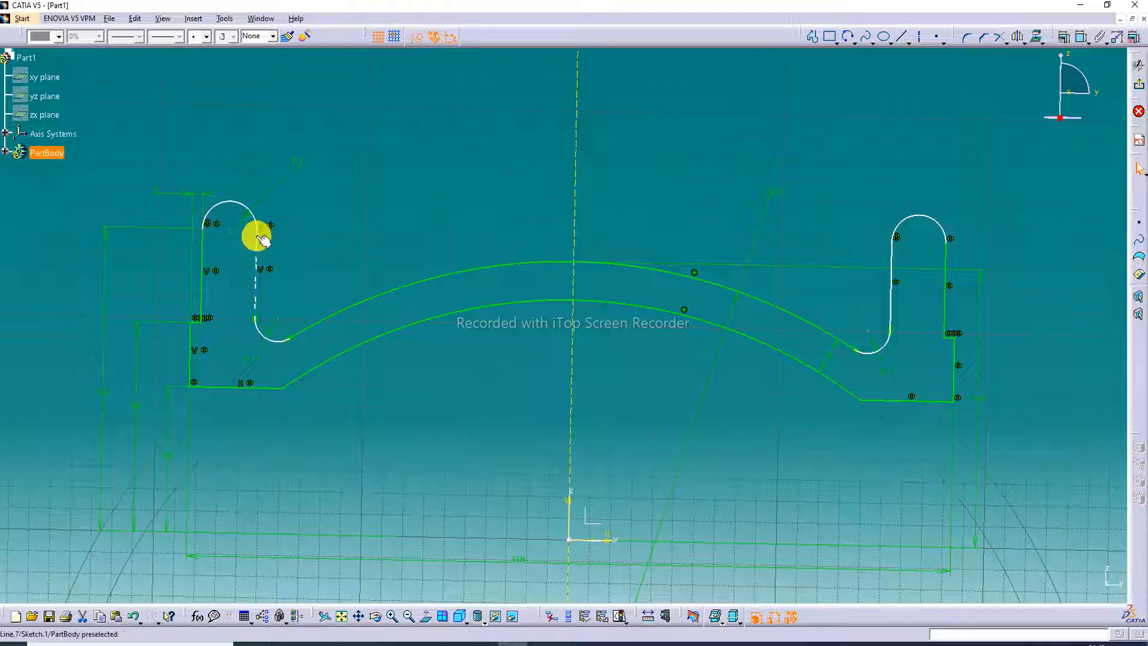
pyautogui.click(368, 226)
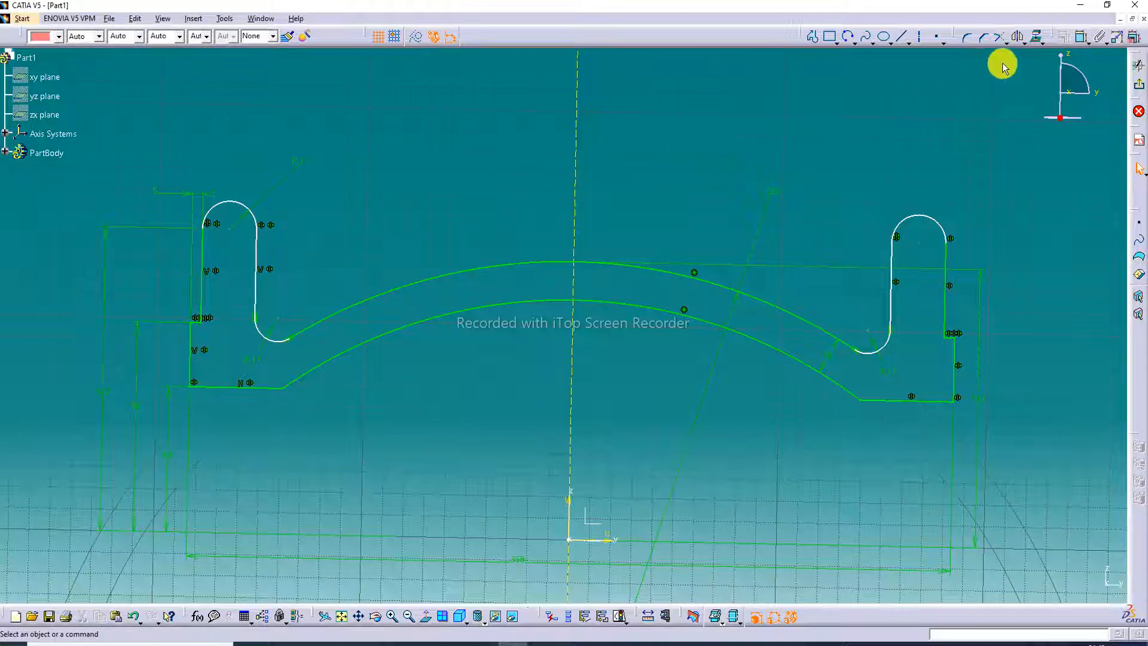
pyautogui.click(1084, 38)
pyautogui.click(230, 226)
pyautogui.click(933, 226)
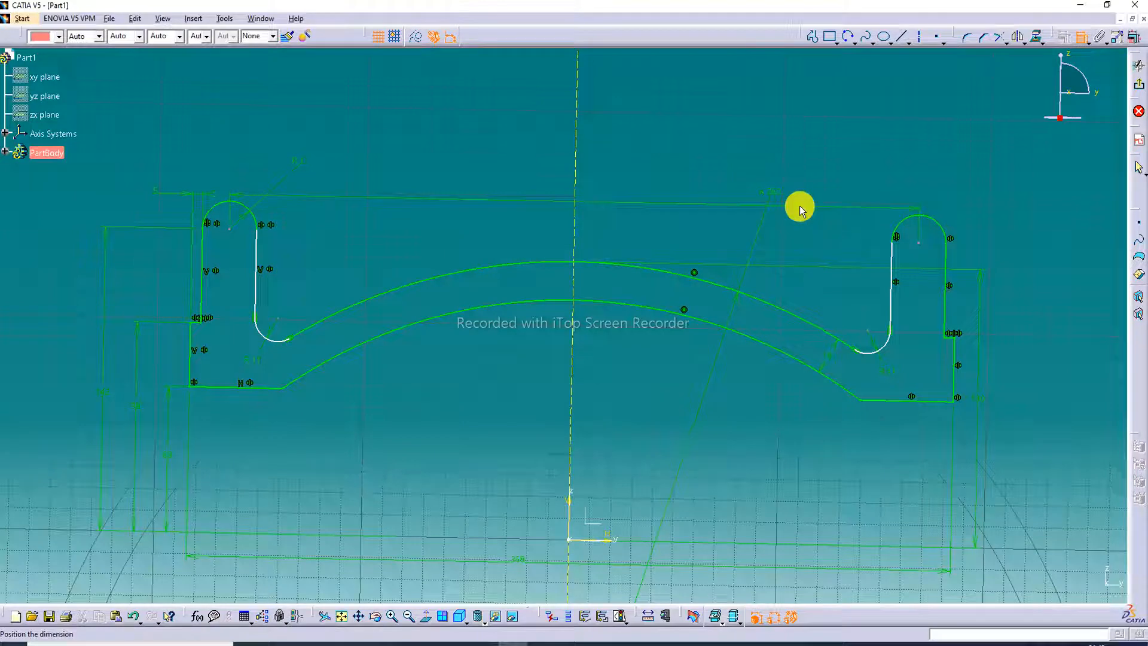
pyautogui.click(799, 206)
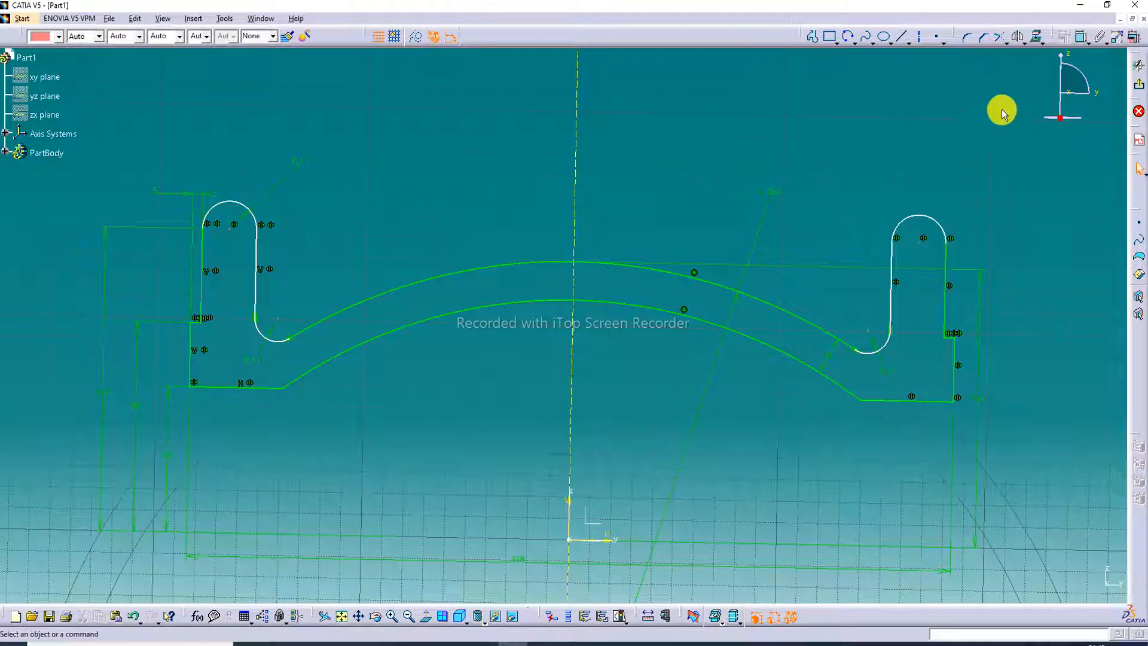
# Step: Dimension the original flange's inner vertical line and set its length to 42 mm
pyautogui.click(1071, 43)
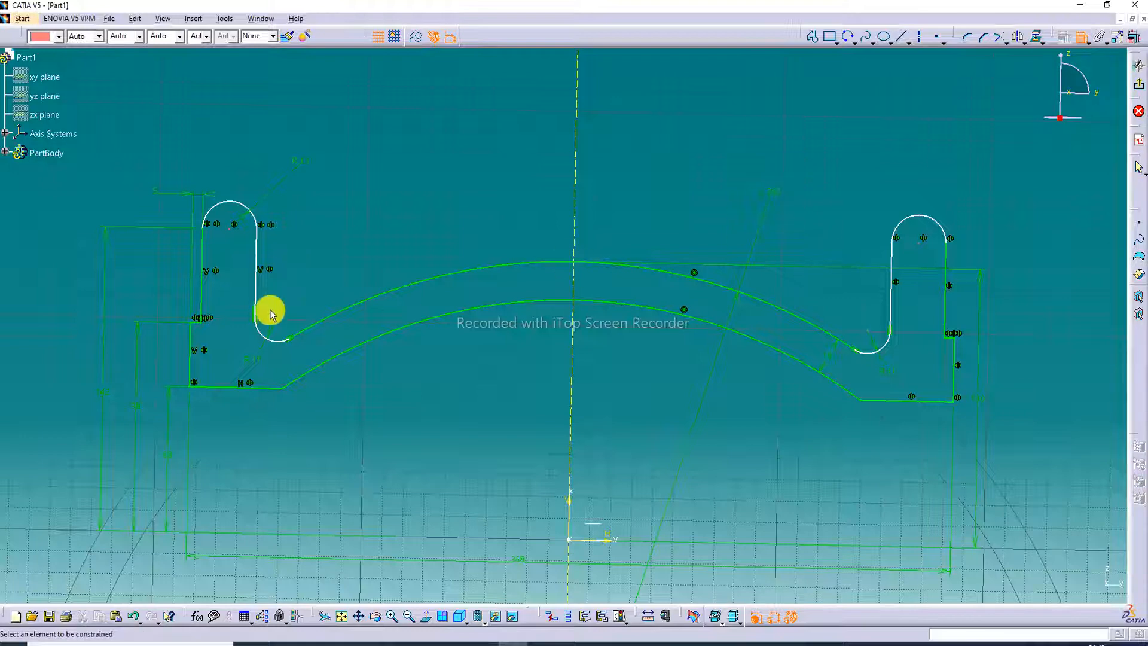
pyautogui.click(257, 273)
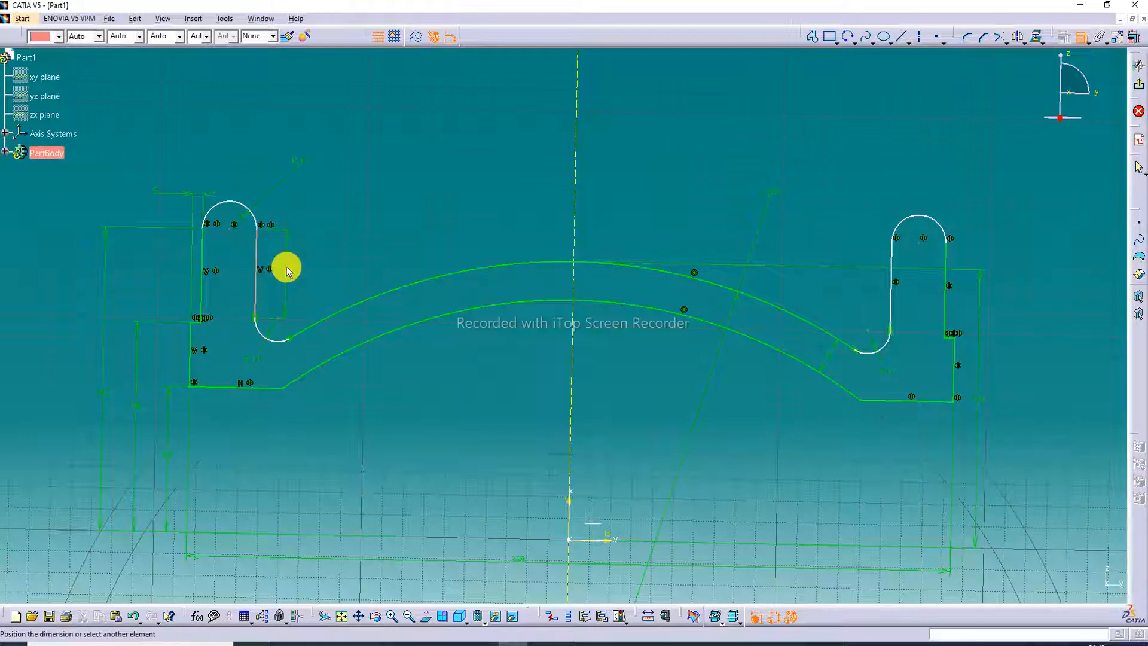
pyautogui.doubleClick(287, 270)
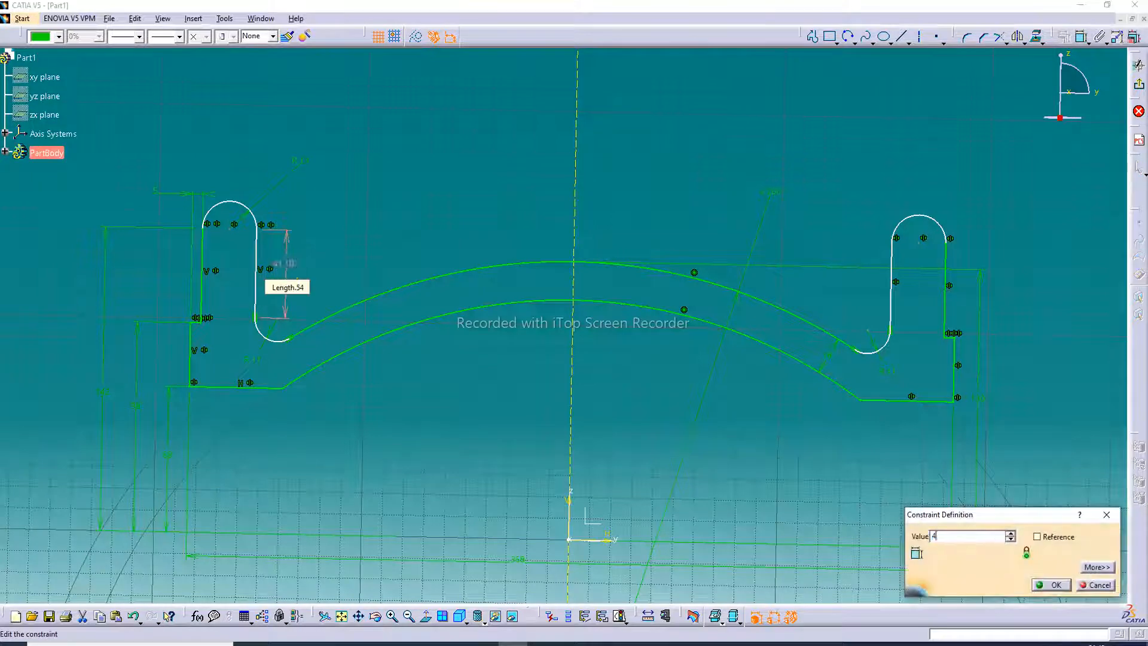
pyautogui.press('Return')
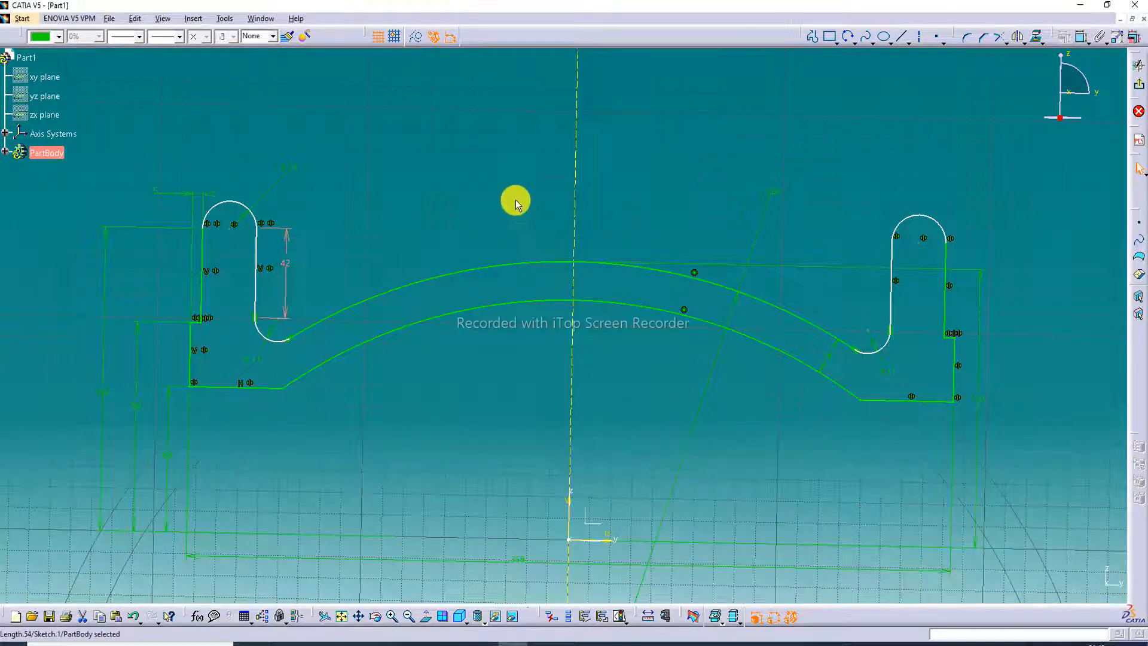
pyautogui.click(375, 224)
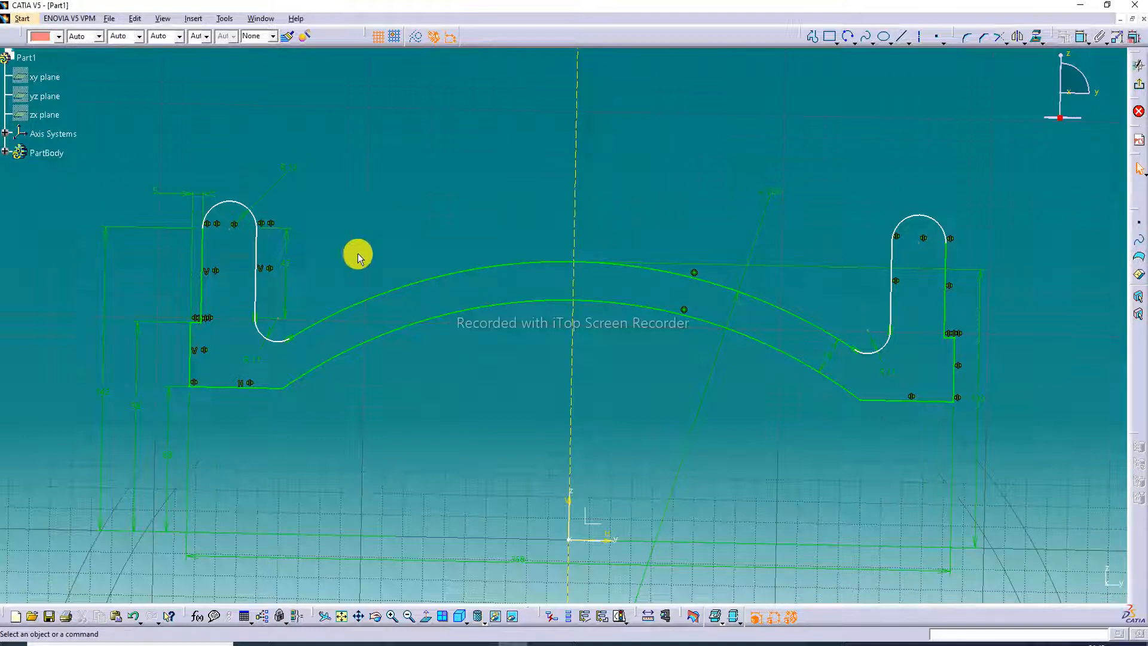
# Step: Undo the 42 mm value and the length dimension on the original flange's inner vertical line
pyautogui.click(133, 618)
pyautogui.click(133, 617)
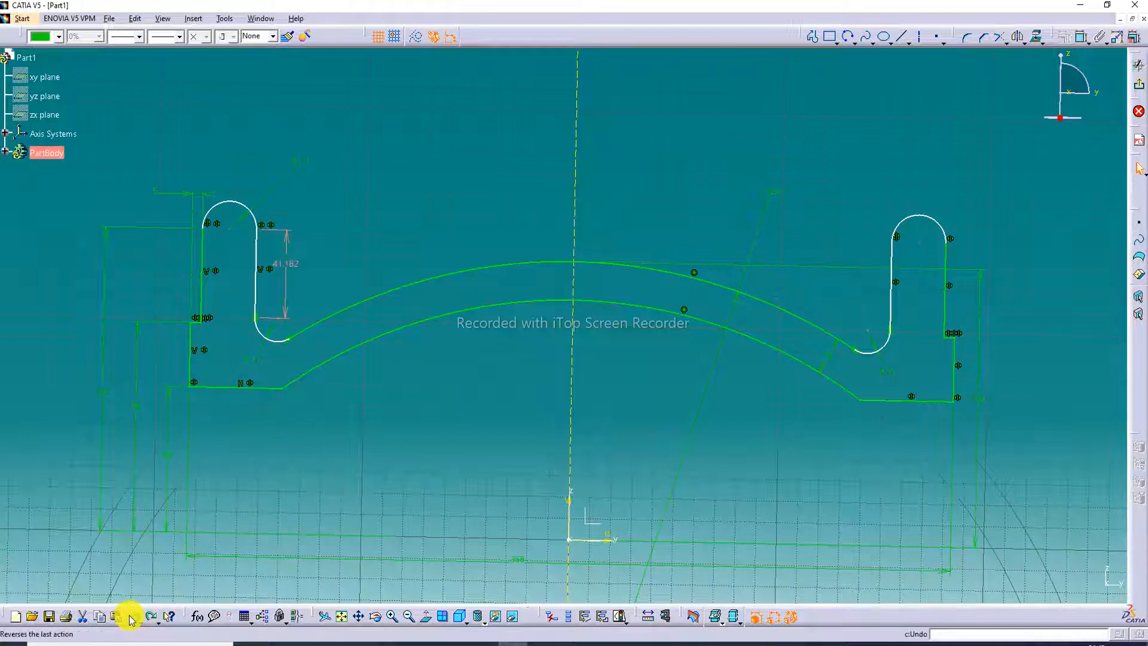
pyautogui.click(173, 548)
pyautogui.click(137, 619)
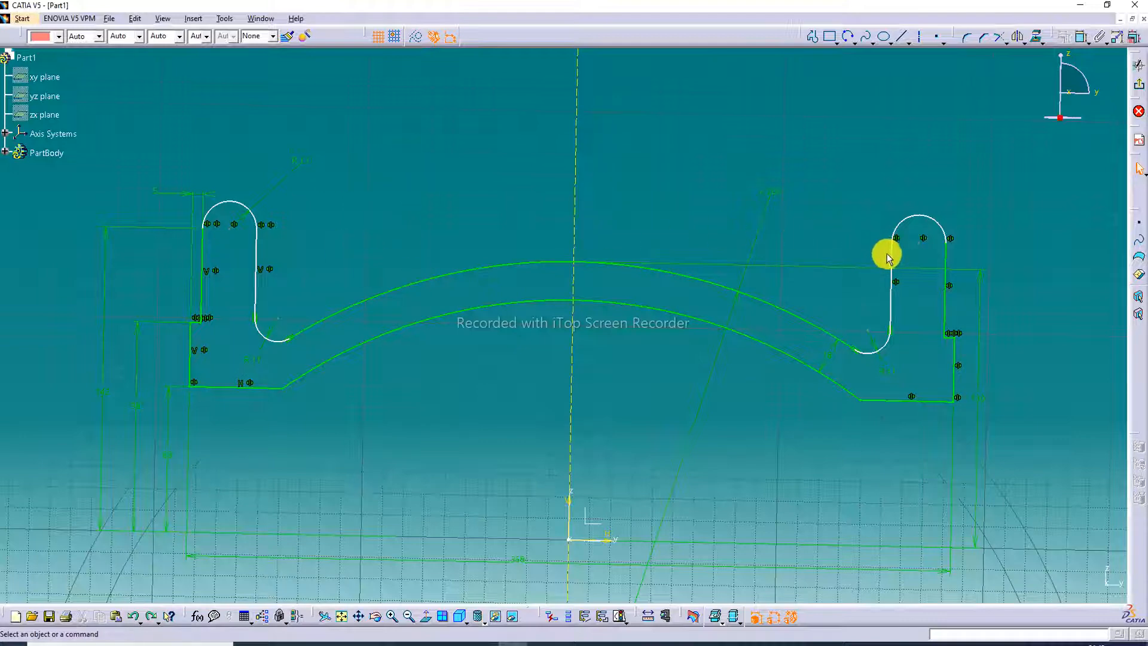
# Step: Exit the sketch and reopen Sketch.1 for editing
pyautogui.moveTo(885, 253); pyautogui.dragTo(872, 203, button='middle')
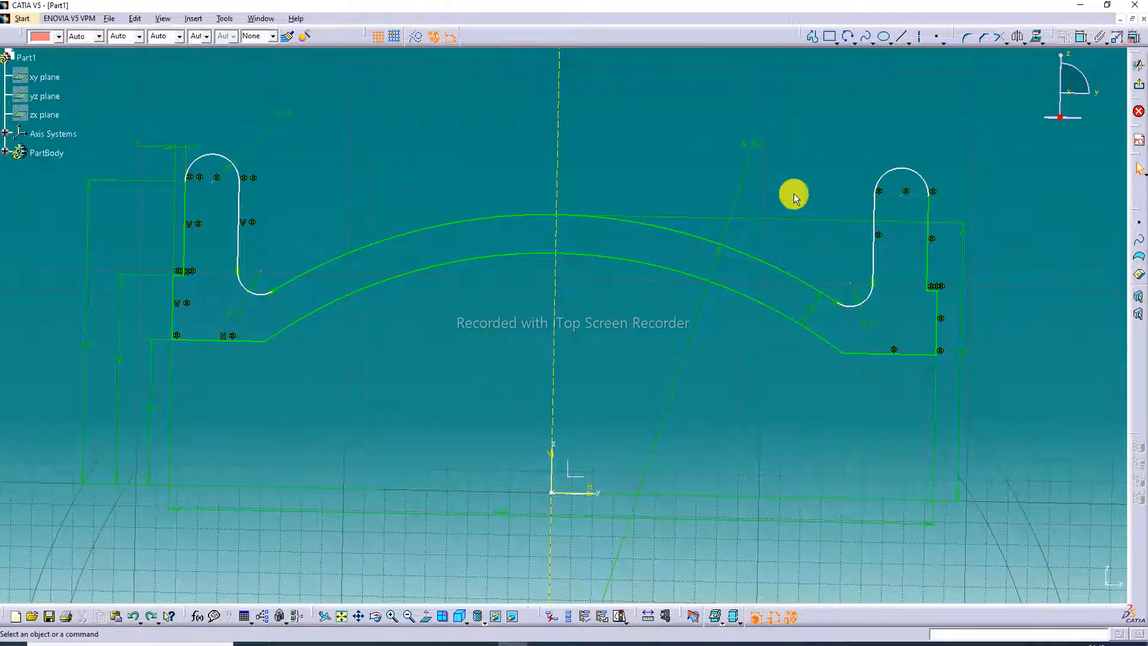
pyautogui.moveTo(833, 238); pyautogui.dragTo(838, 258, button='middle')
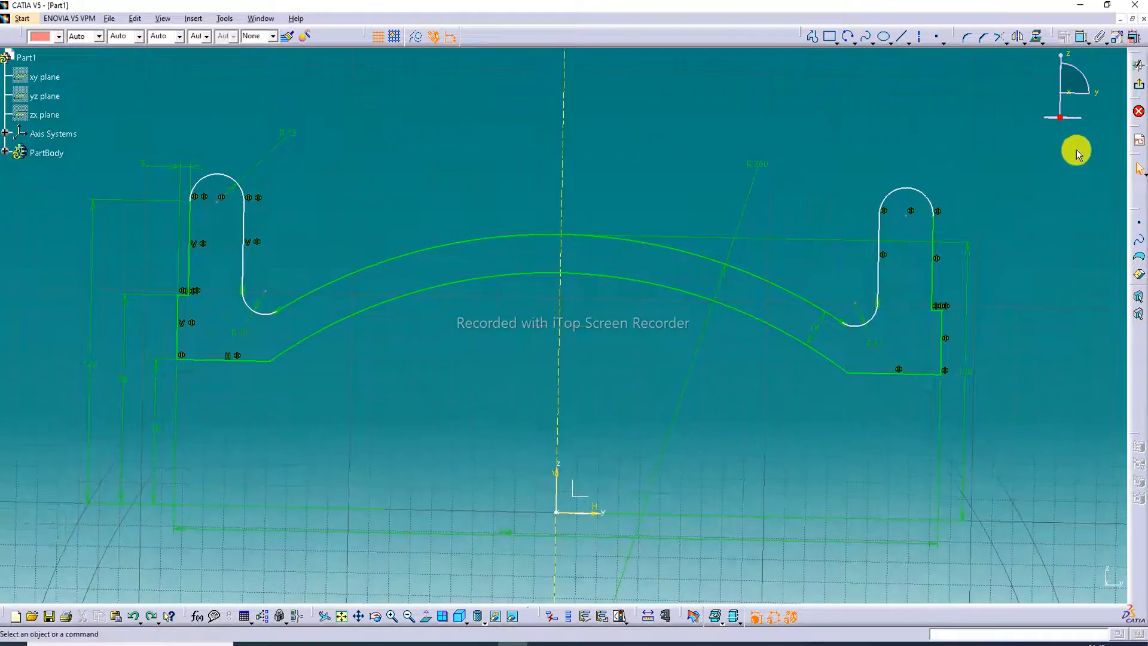
pyautogui.click(1138, 90)
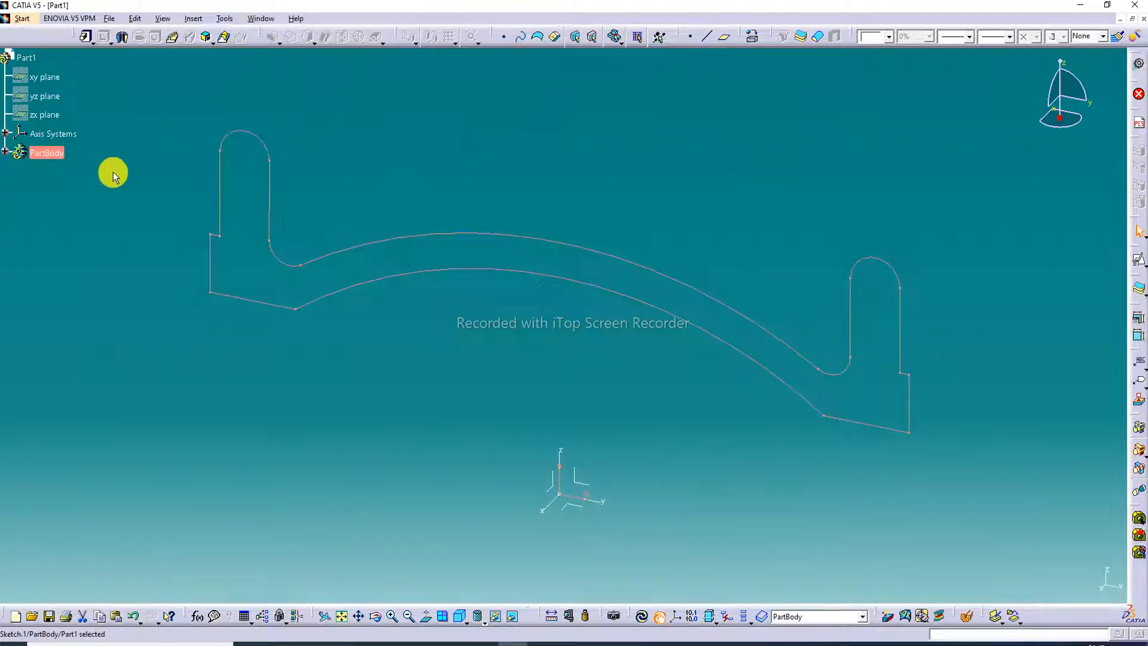
pyautogui.click(5, 152)
pyautogui.rightClick(57, 171)
pyautogui.moveTo(104, 420)
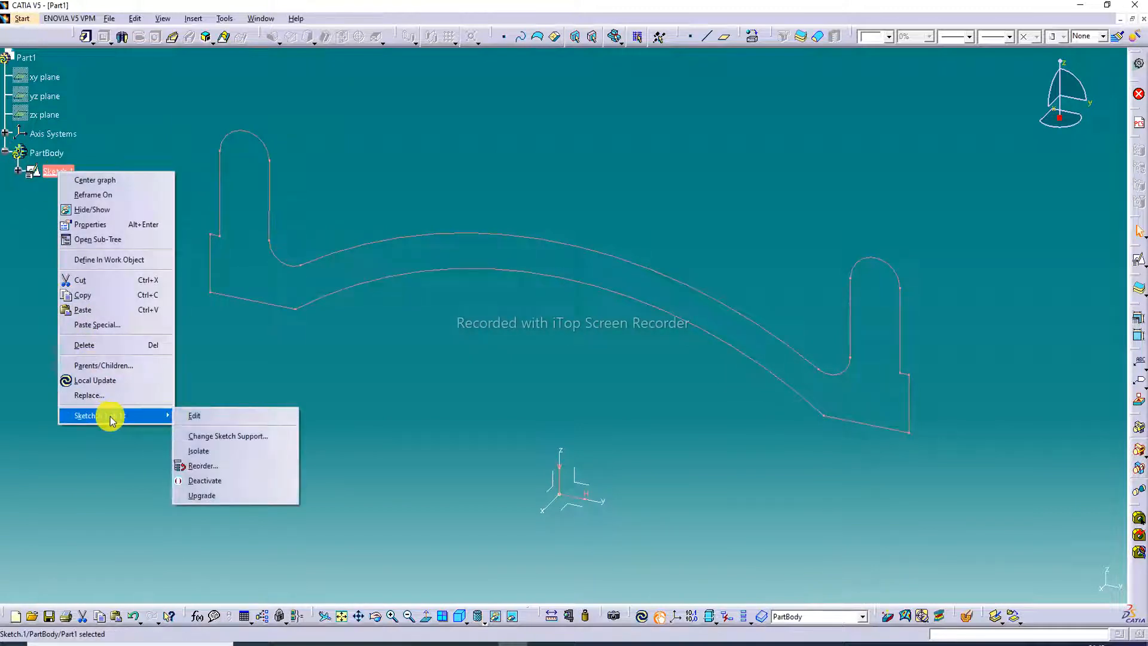
pyautogui.click(201, 415)
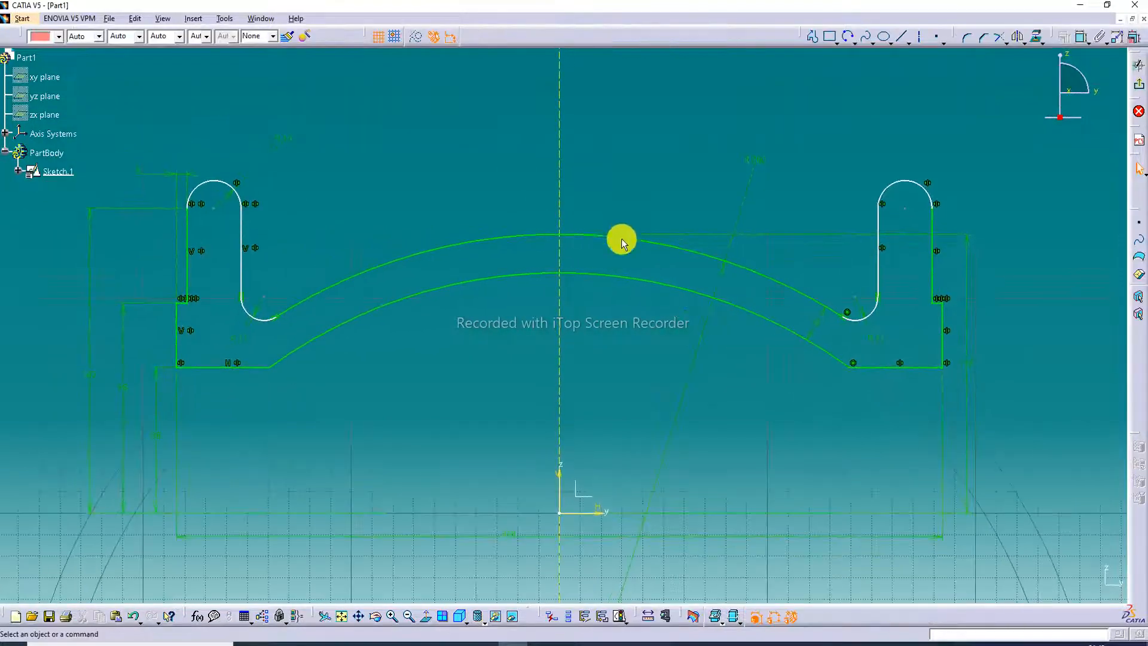
# Step: Draw a horizontal axis through the origin below the profile, starting at about H -235 mm and extending past the mirrored flange
pyautogui.click(920, 34)
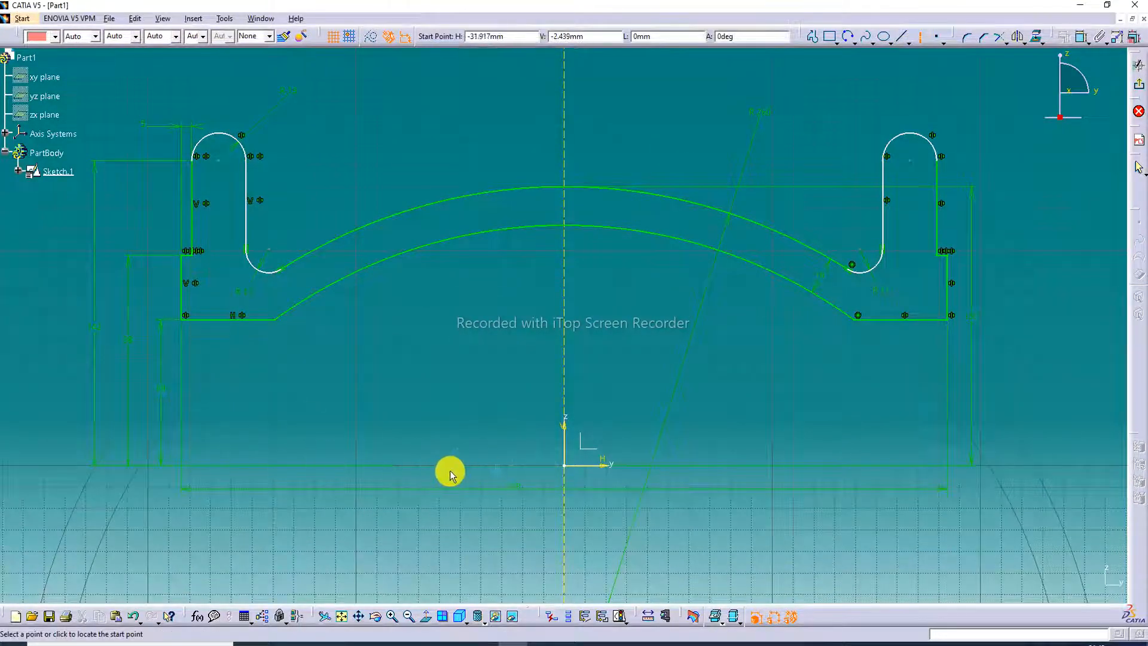
pyautogui.click(77, 468)
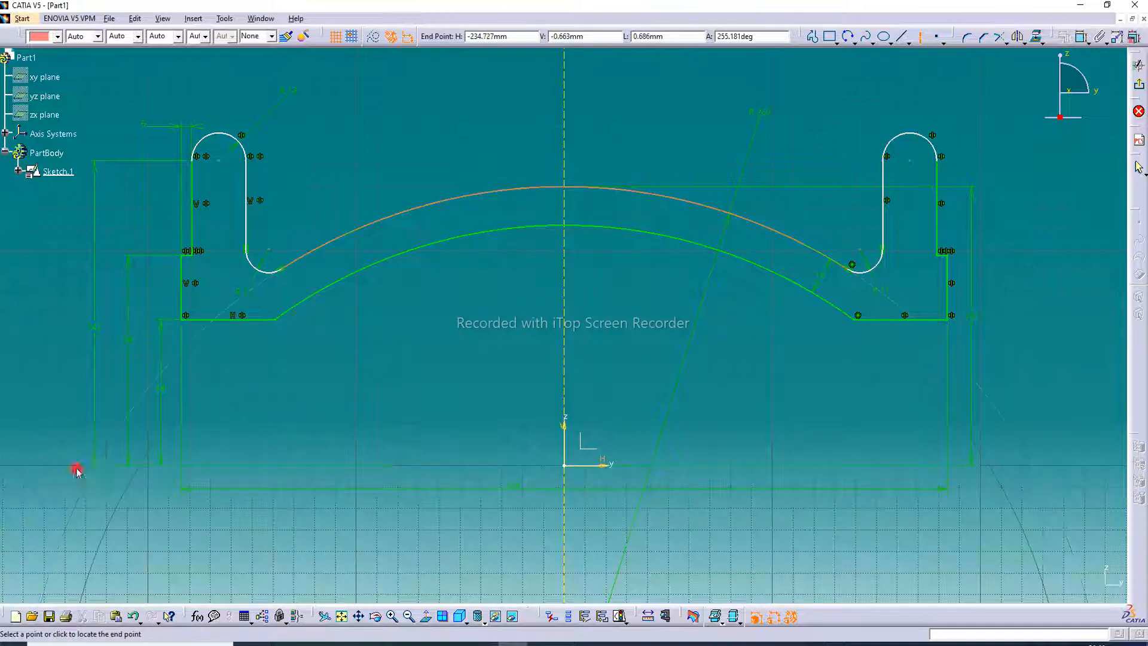
pyautogui.click(1021, 468)
pyautogui.moveTo(777, 178); pyautogui.dragTo(814, 232, button='middle')
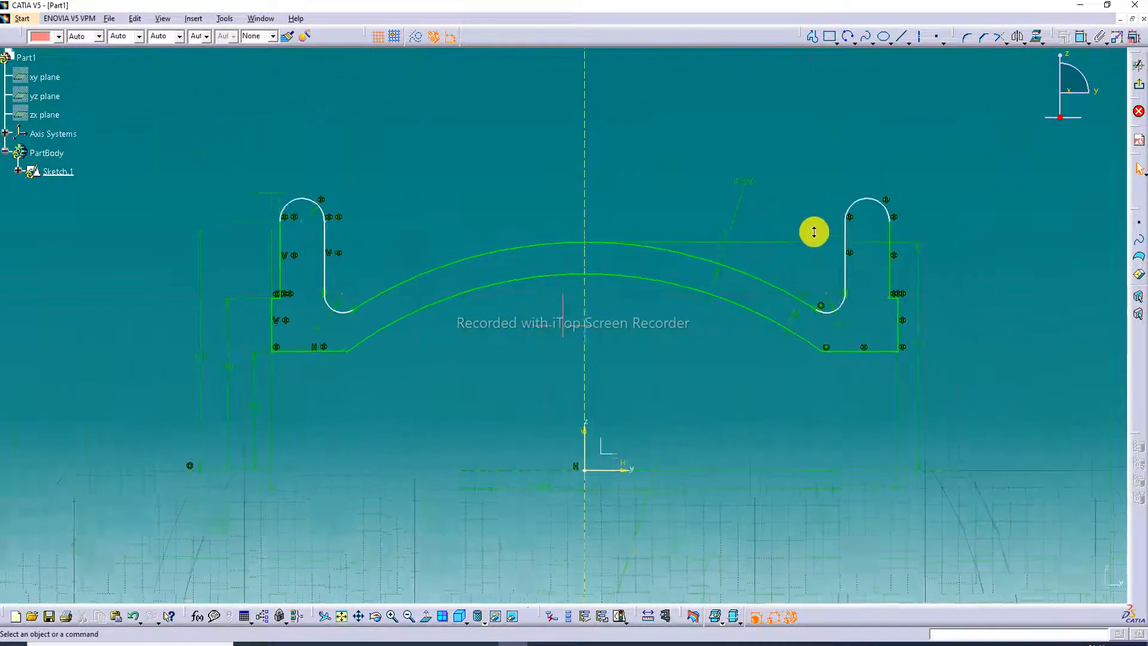